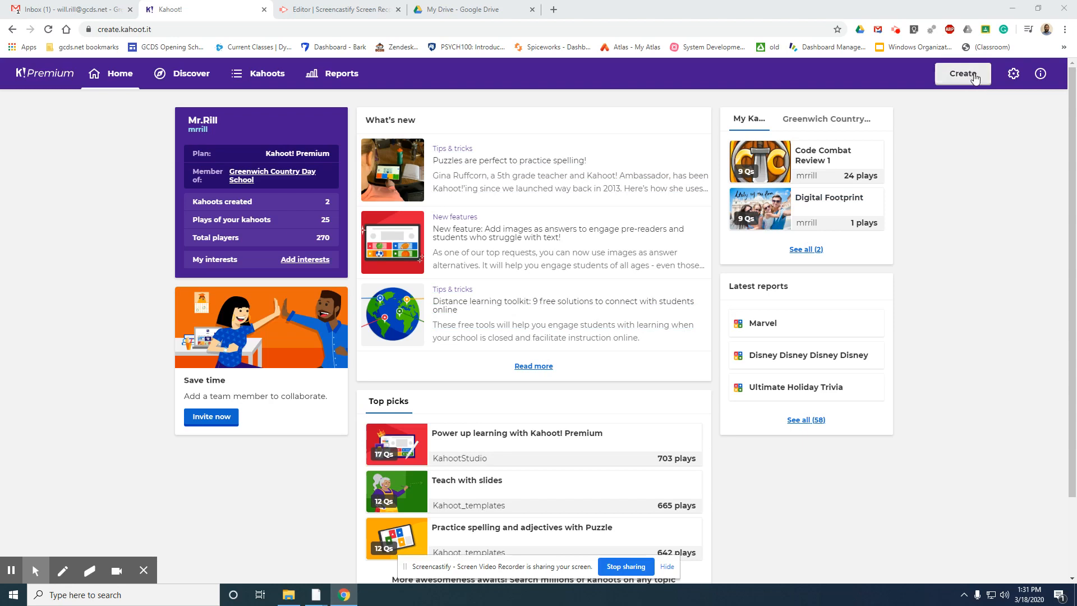
Step: Create a new kahoot from the Teach with slides template
click(263, 77)
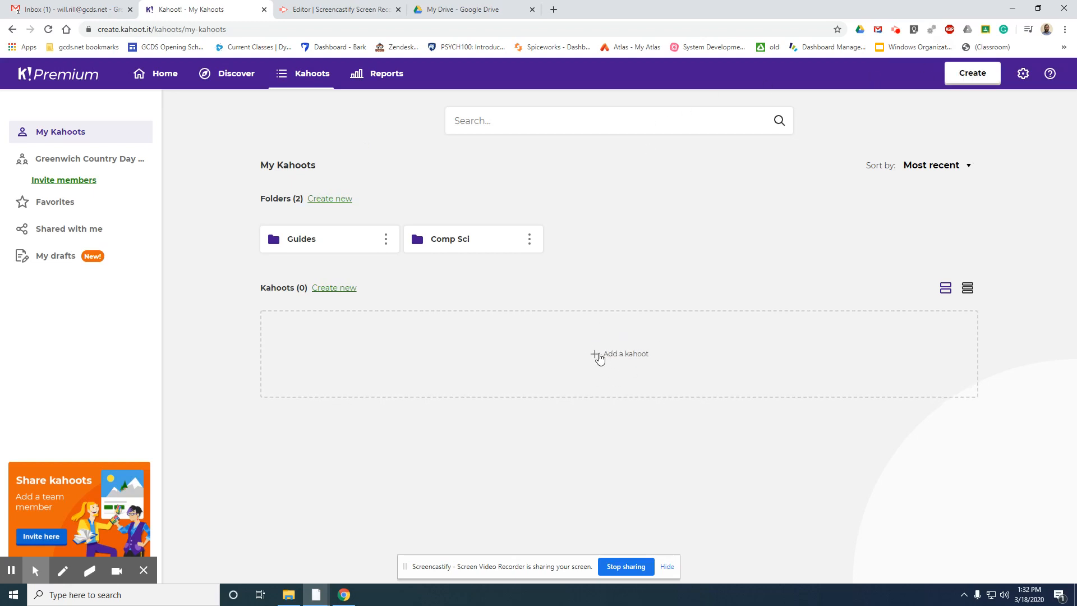
click(598, 358)
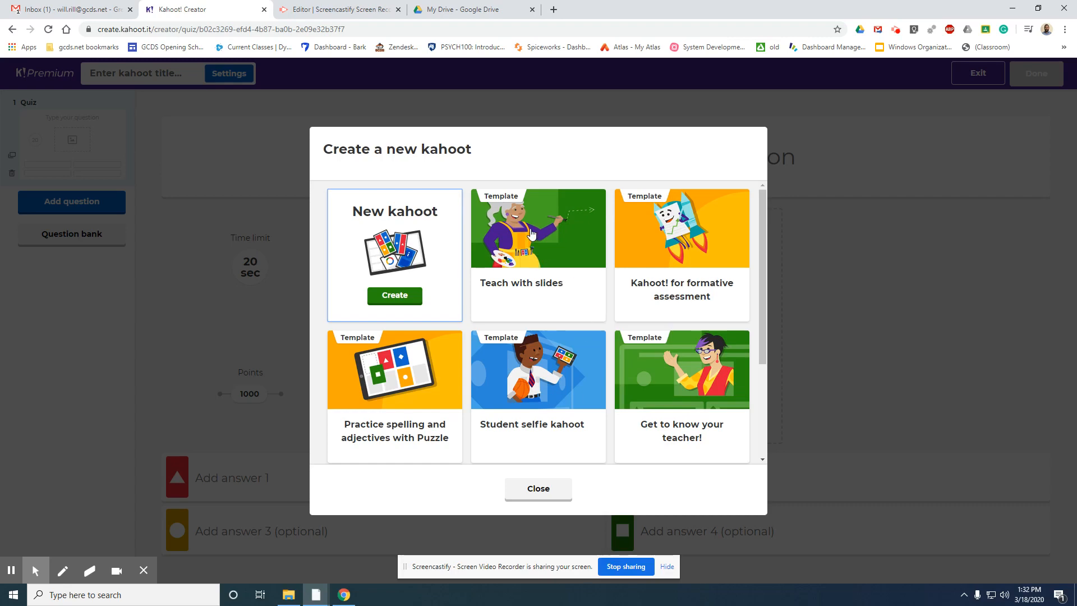
key(Escape)
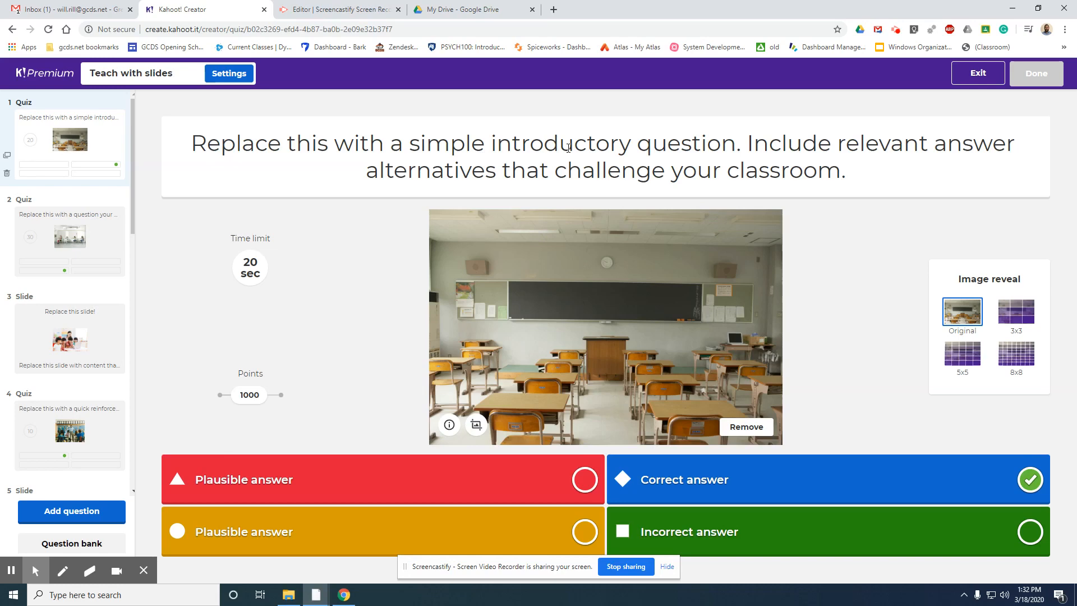
Step: Replace the first question's text with "What is my name?"
drag(847, 171, 105, 133)
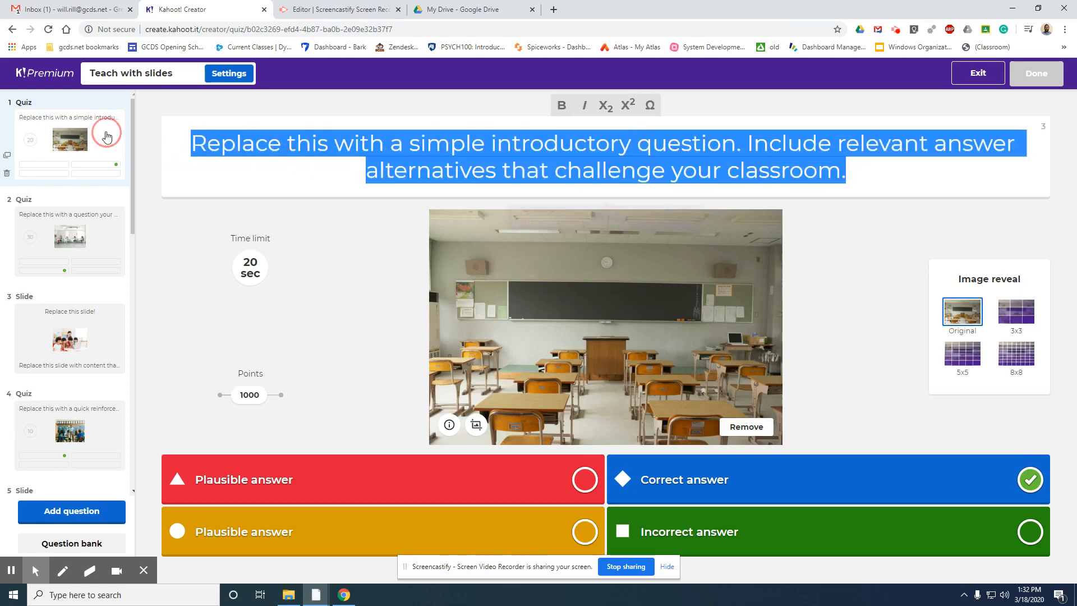
text(Waht is)
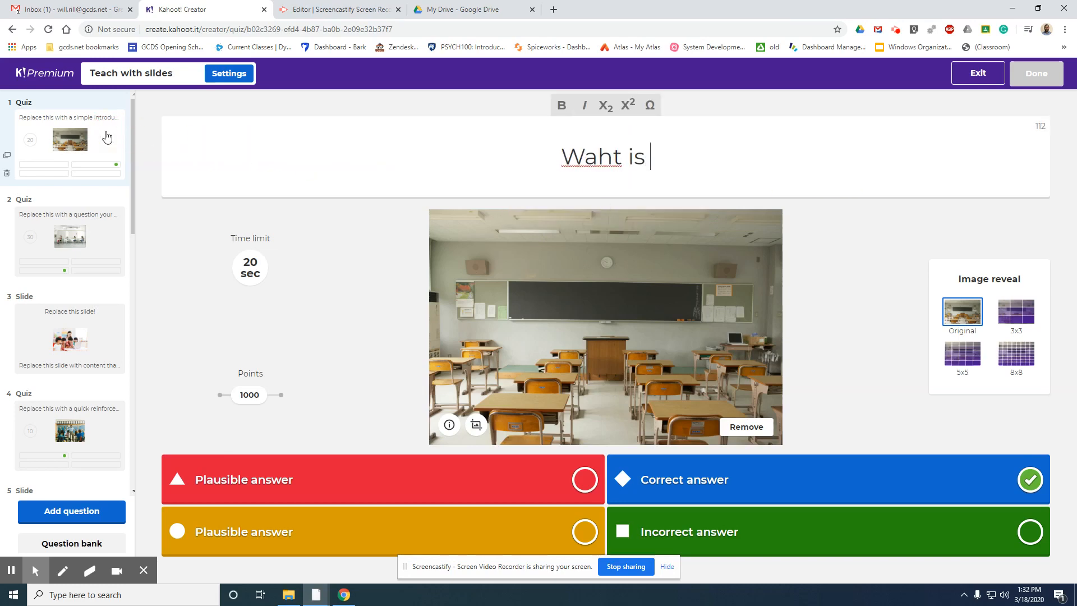
key(BackSpace)
key(BackSpace)
key(BackSpace)
key(BackSpace)
key(BackSpace)
key(BackSpace)
text(hat is my name?)
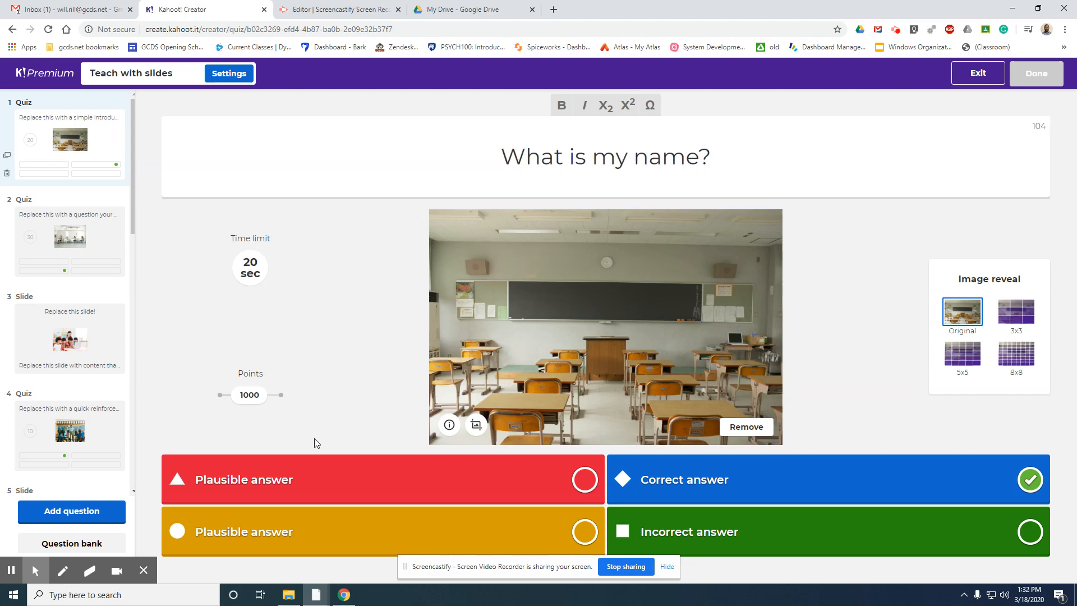
Step: Enter a wrong teacher's surname with title as the red answer and the teacher's correct name as the blue answer
click(313, 480)
drag(314, 482, 58, 488)
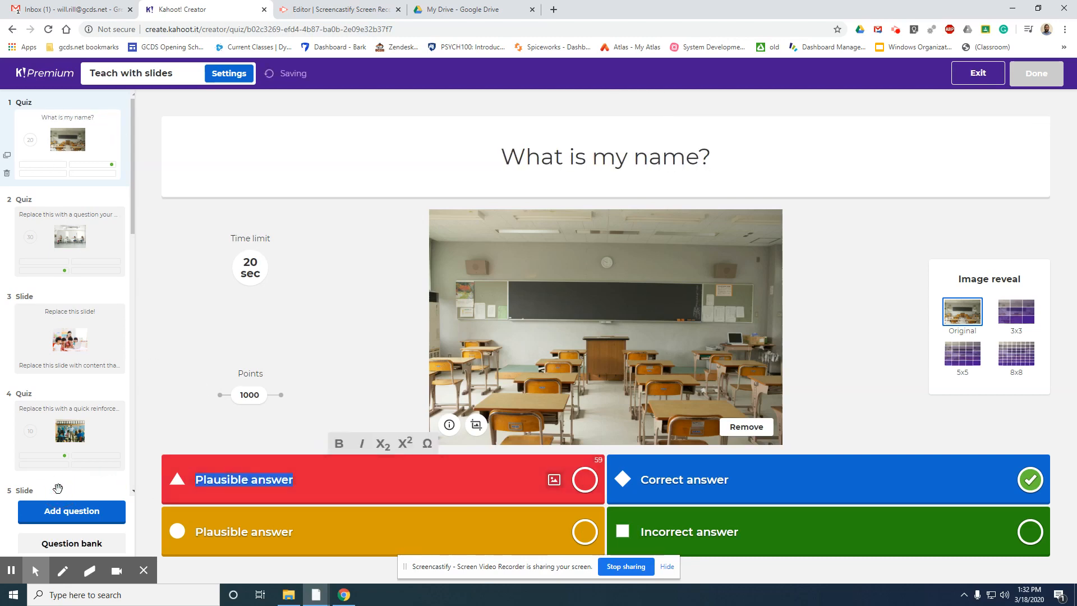
text(MM)
key(BackSpace)
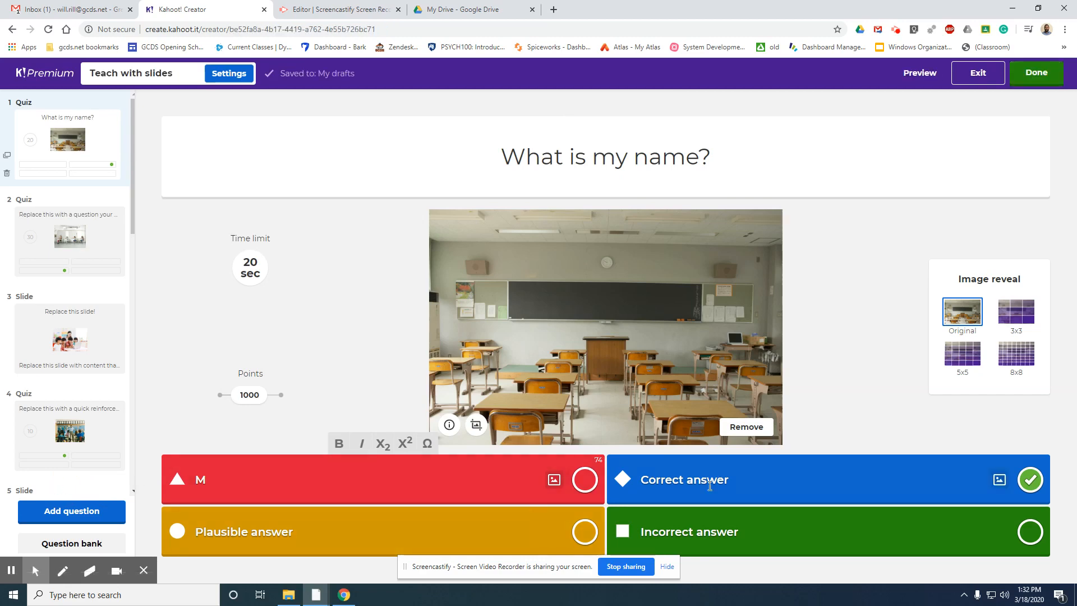
click(648, 480)
drag(648, 481, 732, 481)
text(Mr. Rill)
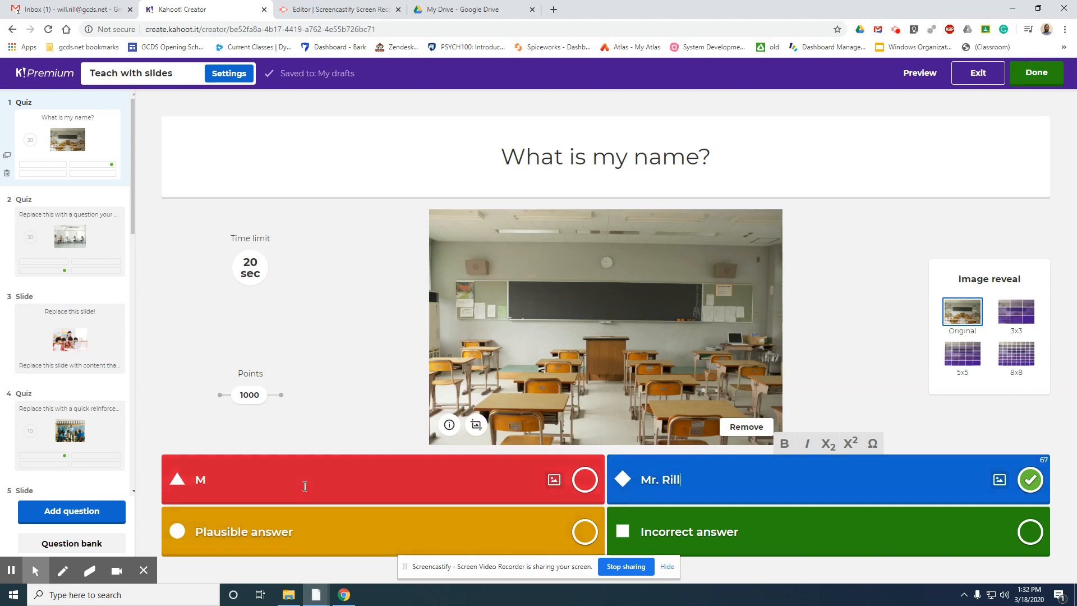
click(268, 476)
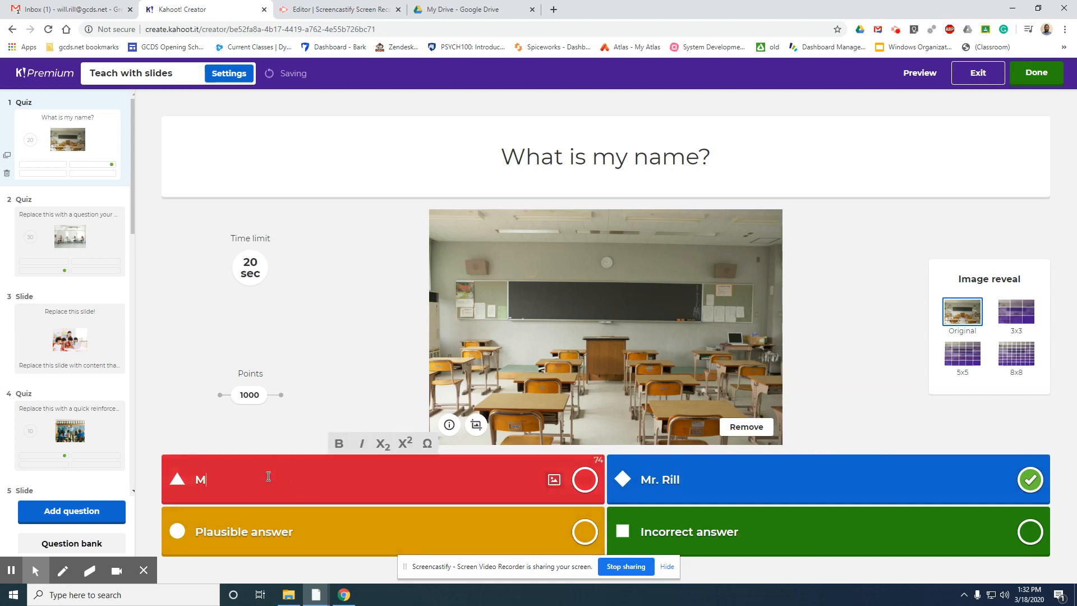
text(re)
text( Smith)
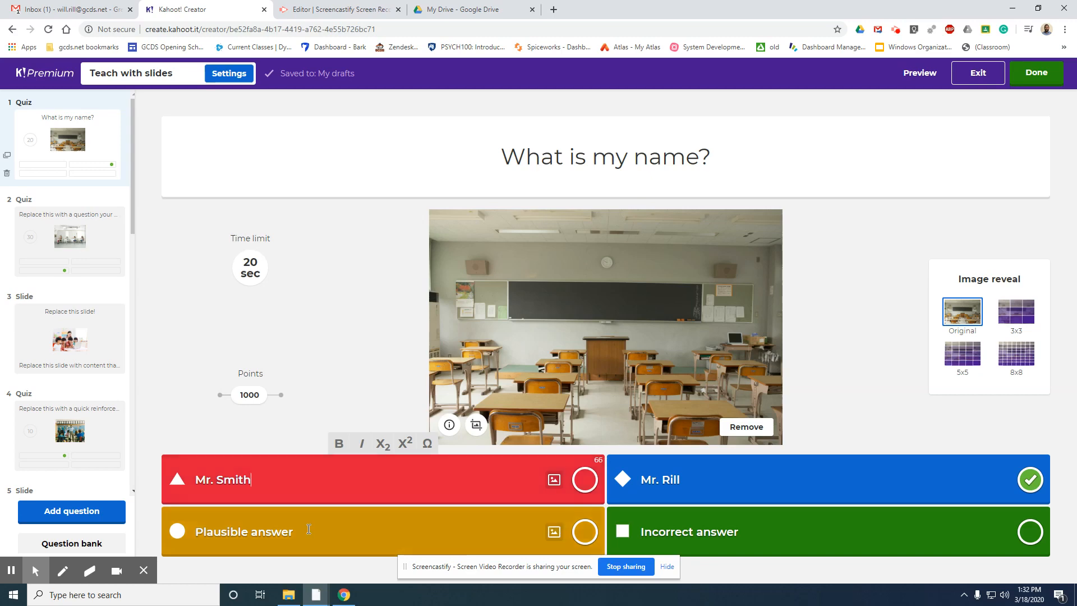
Step: Replace the yellow and green answers of the first question with two incorrect first names
click(177, 536)
text(John)
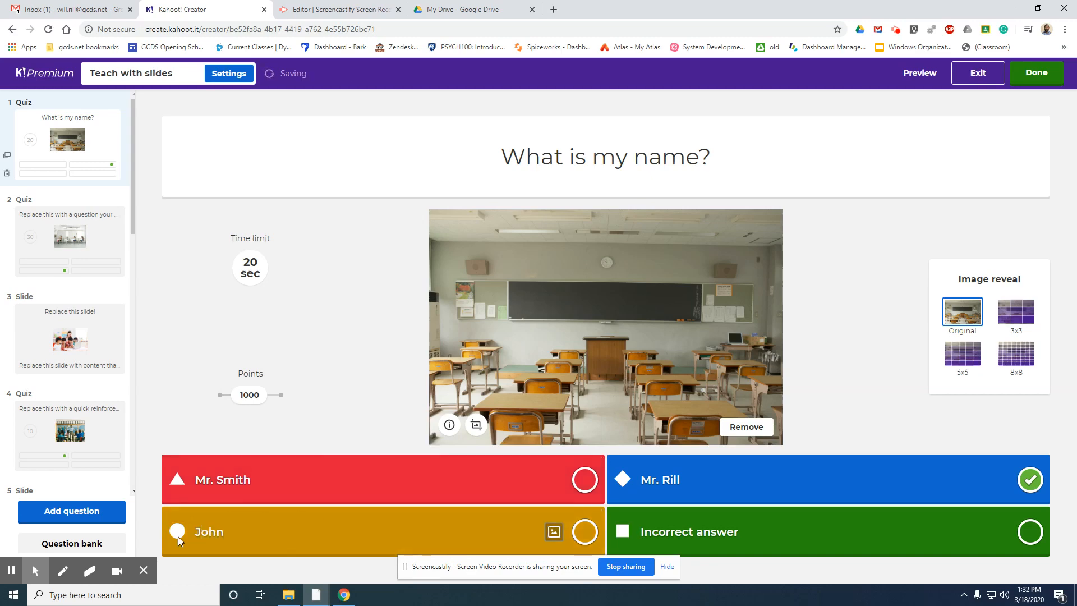
click(613, 531)
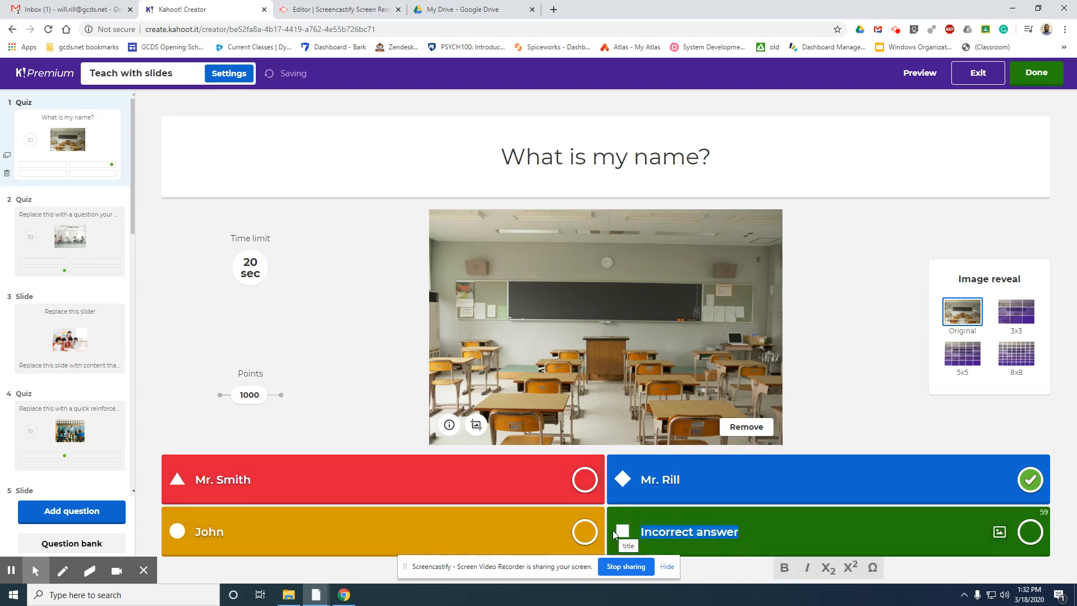
text(MAry)
key(BackSpace)
key(BackSpace)
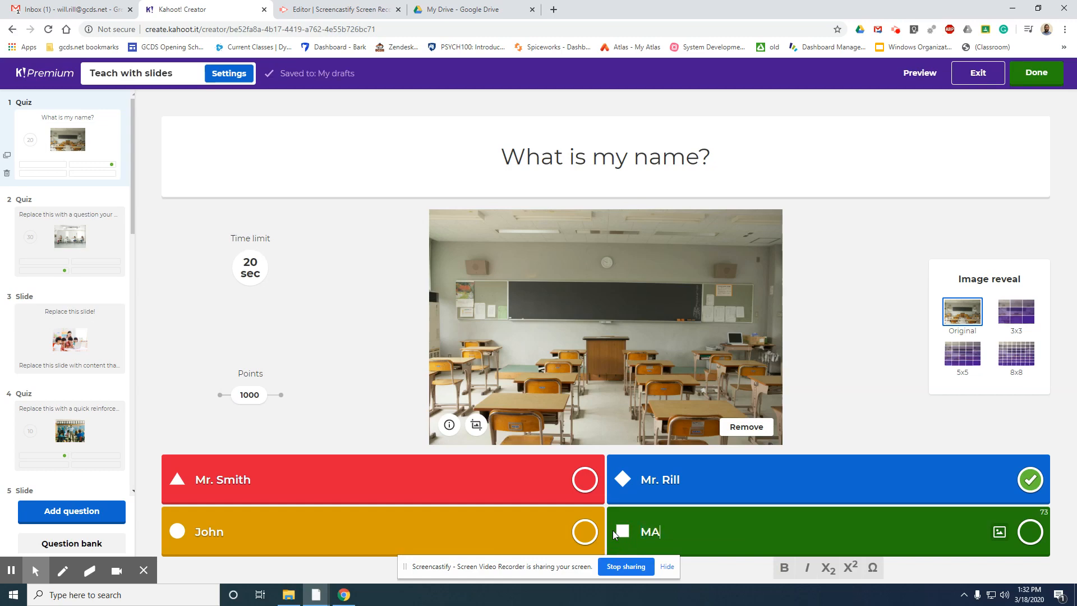
key(BackSpace)
text(ary)
Step: Look at the time limit choices and the points setting of the first question
click(247, 264)
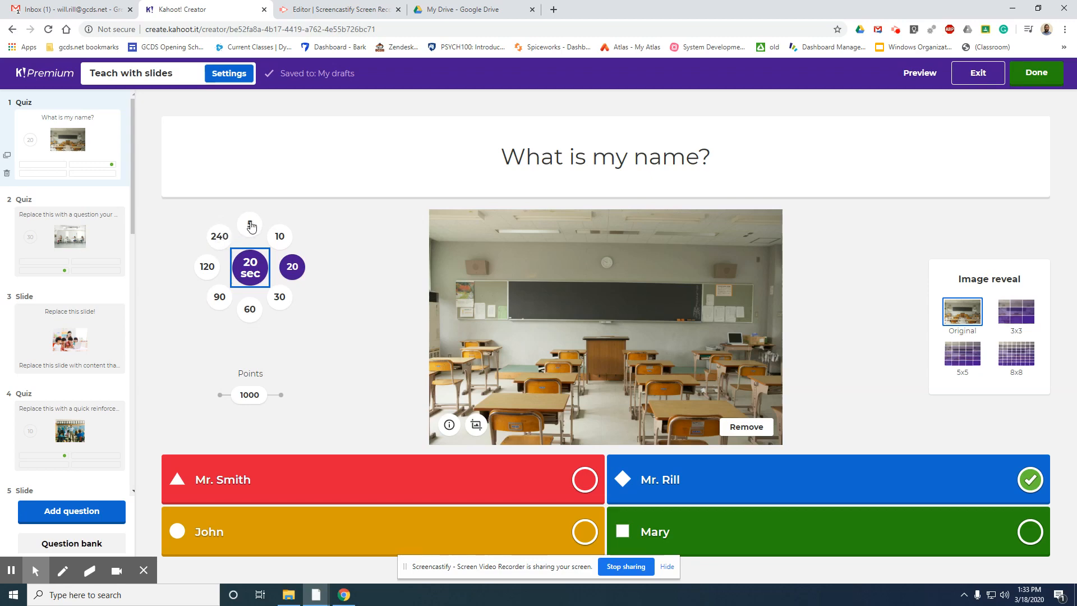
click(353, 314)
mouse_move(250, 395)
mouse_down()
mouse_move(274, 398)
mouse_move(218, 399)
mouse_move(281, 399)
mouse_move(254, 398)
mouse_up()
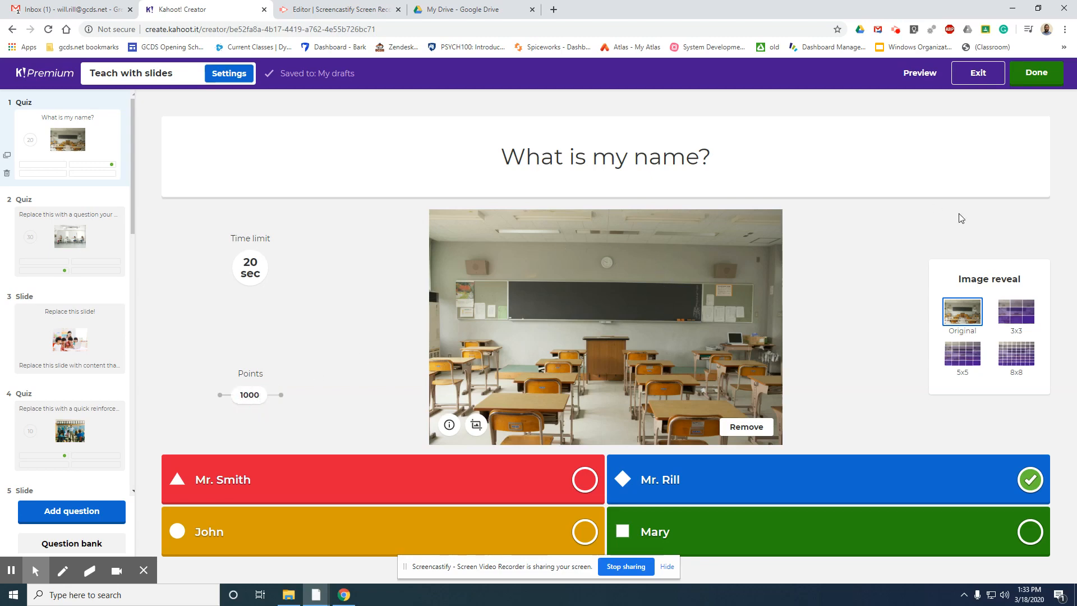
Step: Try the 3x3 and 8x8 image reveals on the classroom picture and remove that picture from the question
click(1015, 313)
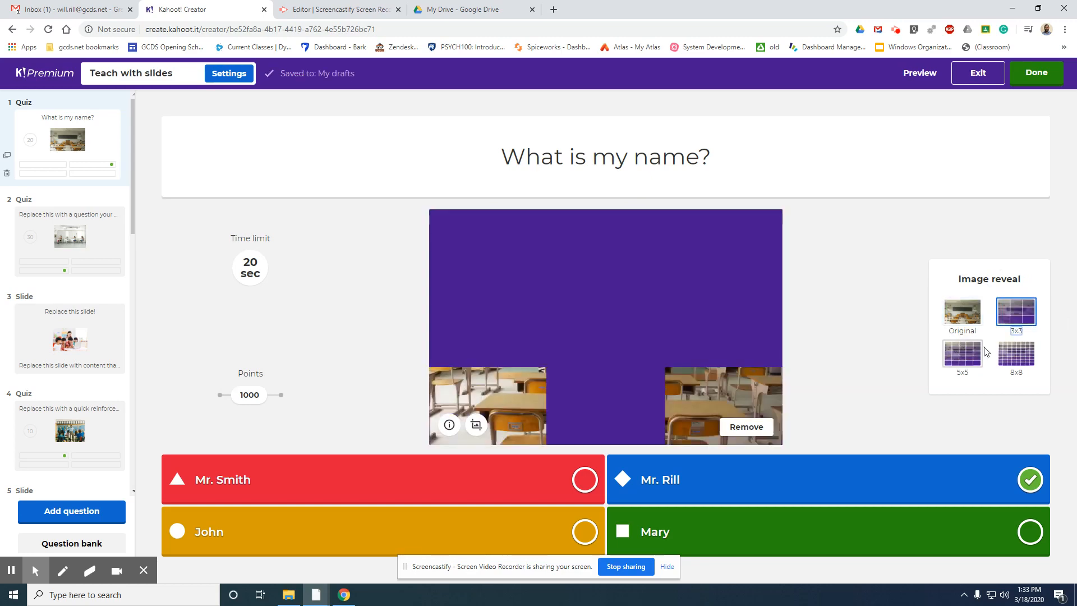
click(1014, 357)
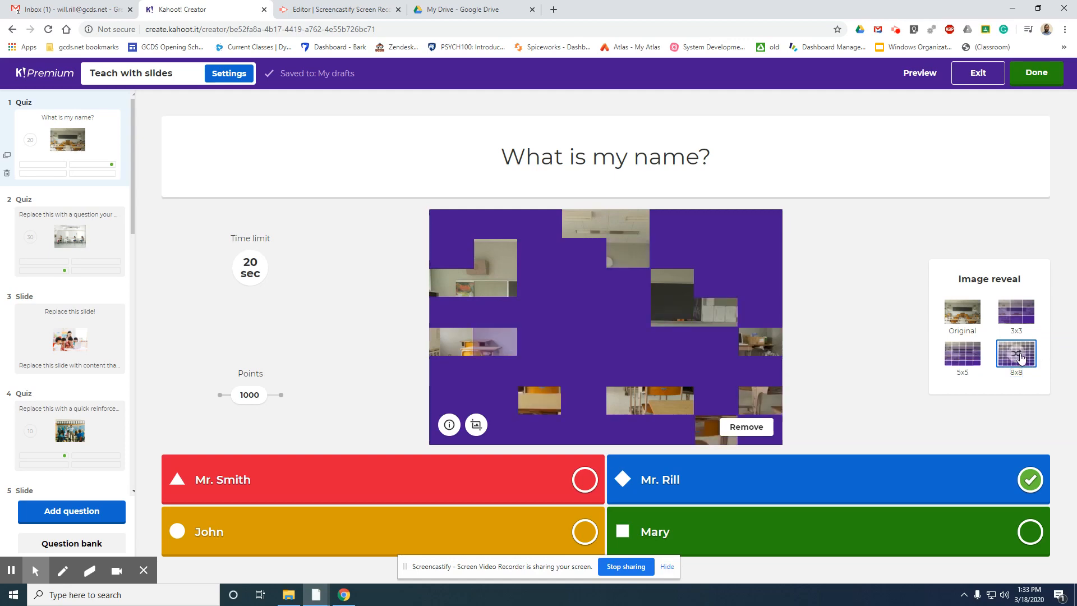
click(752, 430)
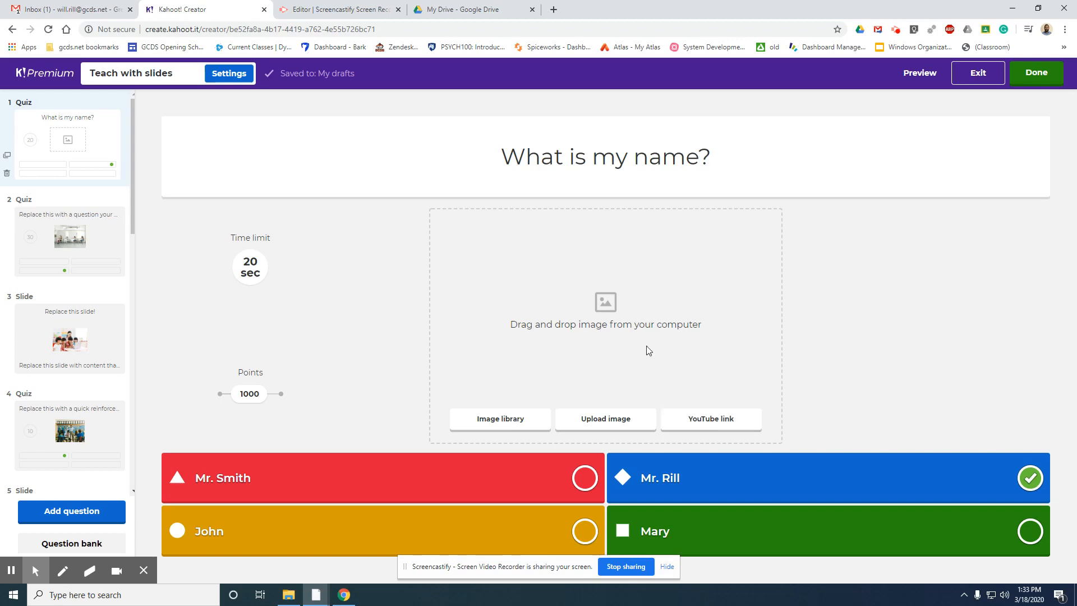
click(617, 416)
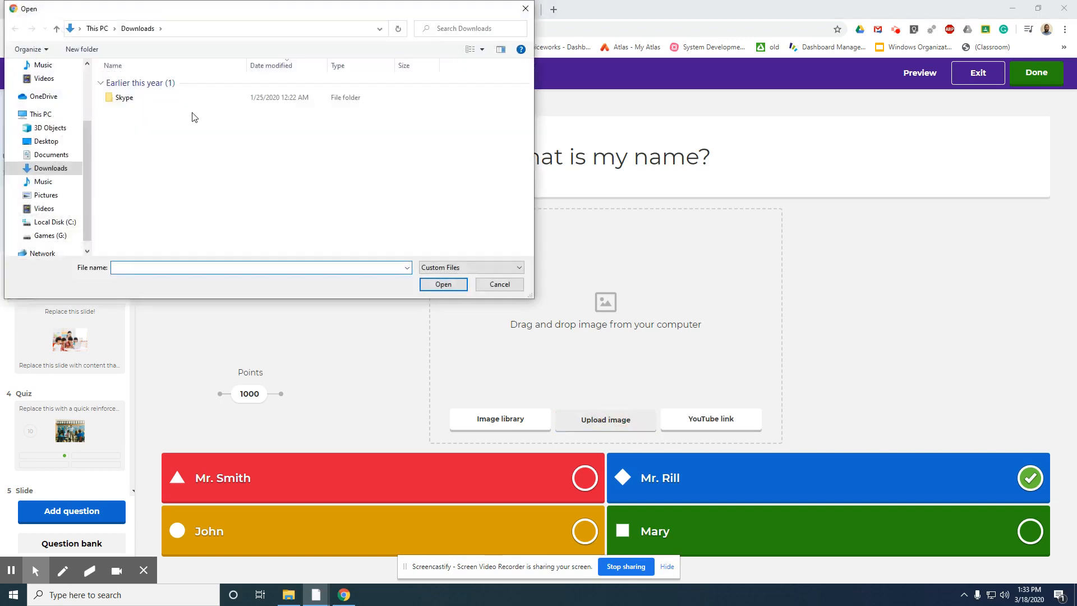
click(39, 195)
double_click(189, 95)
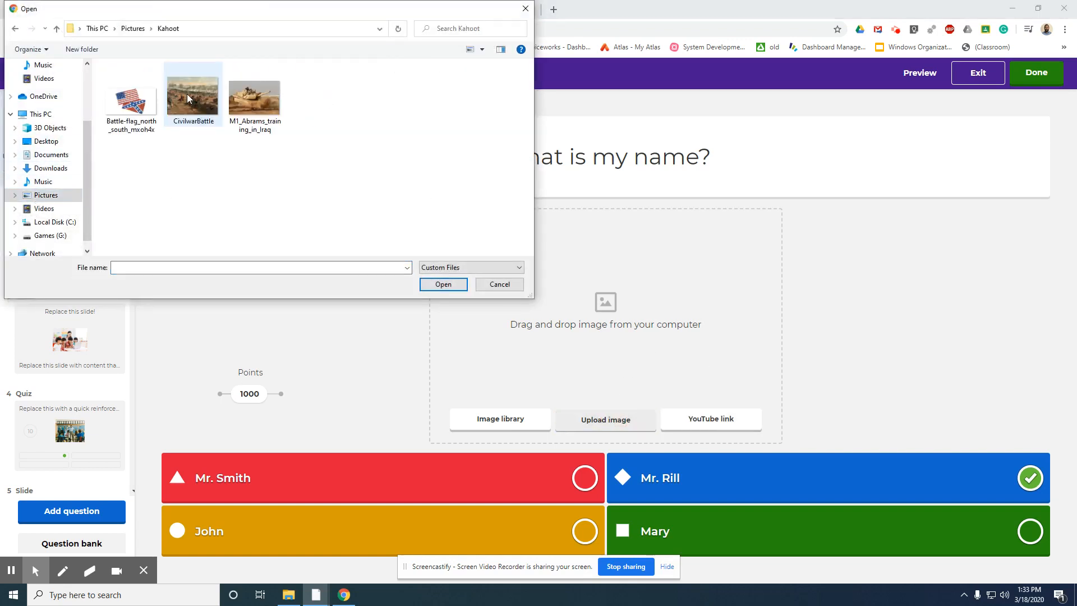
click(520, 284)
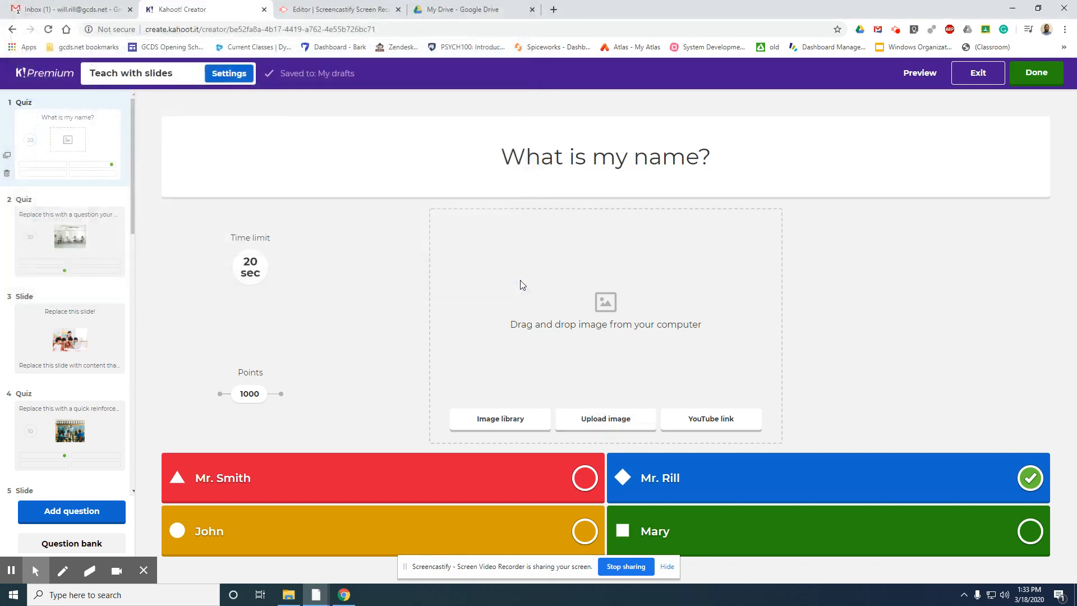
Step: Search the image library for "Biology" and add the blue DNA strand picture to the first question
click(502, 418)
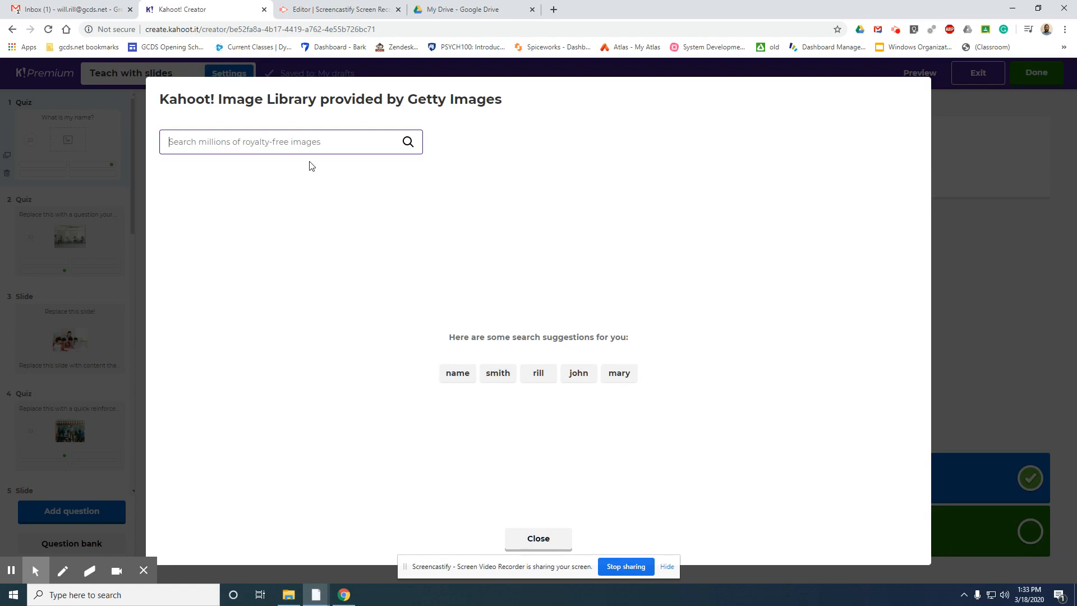
text(Biolo)
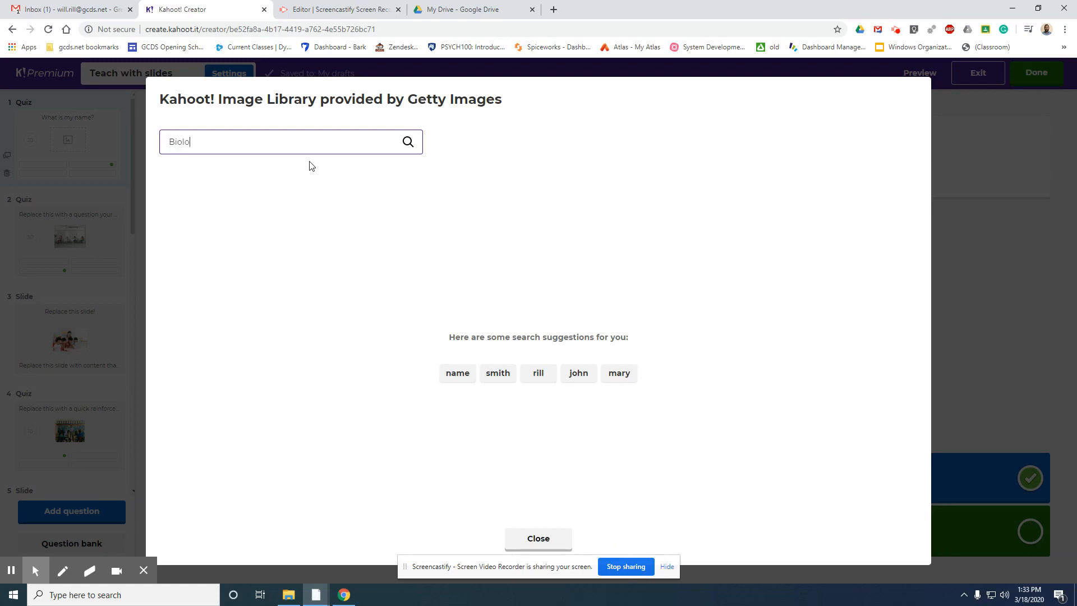
text(gy)
key(Return)
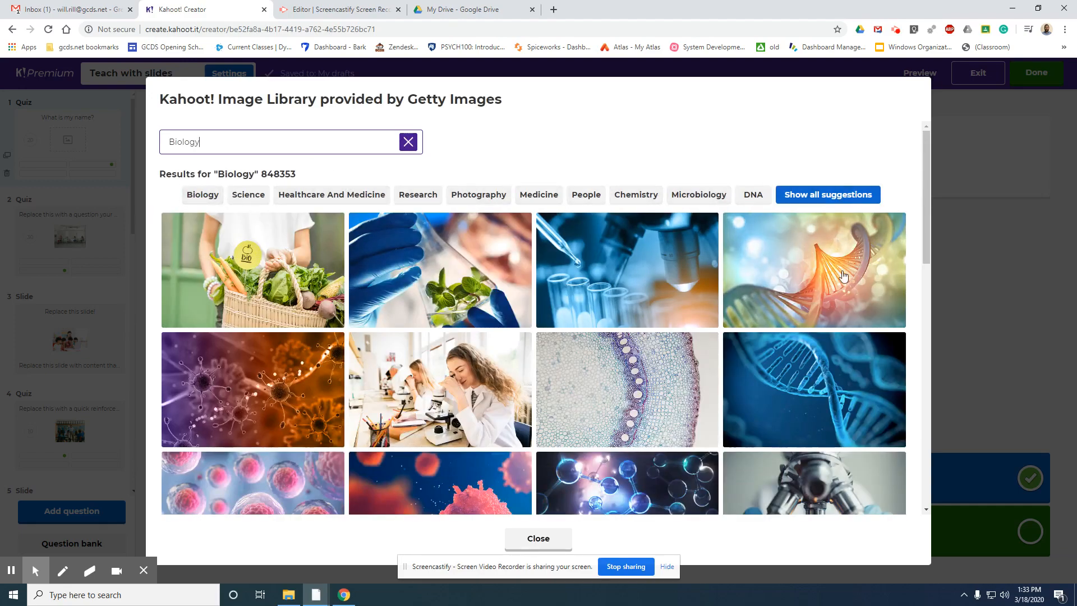
scroll(815, 287, down, 3)
scroll(815, 287, down, 10)
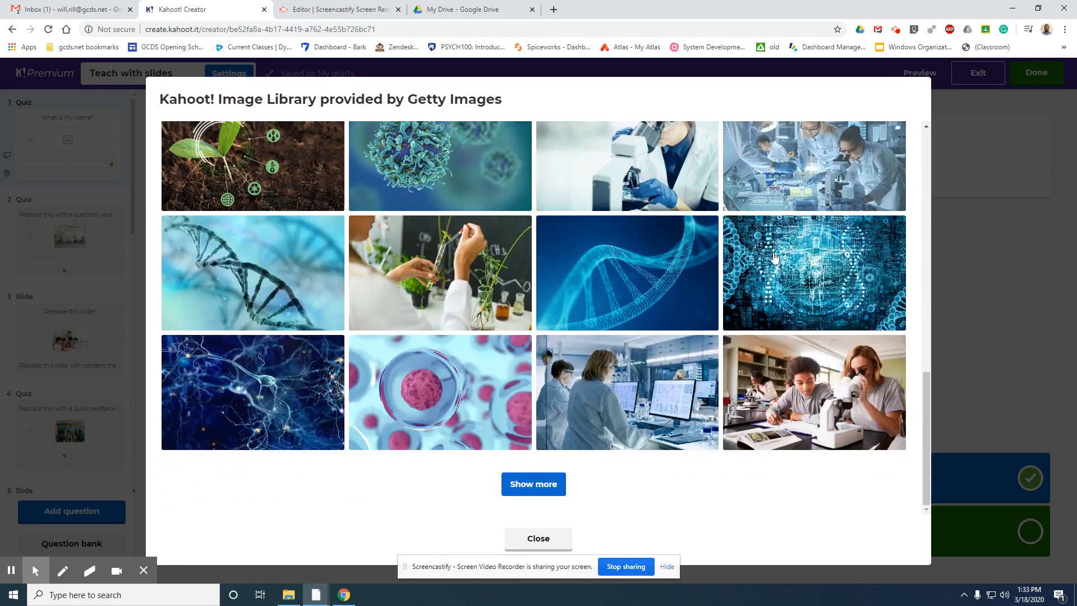
scroll(781, 259, up, 13)
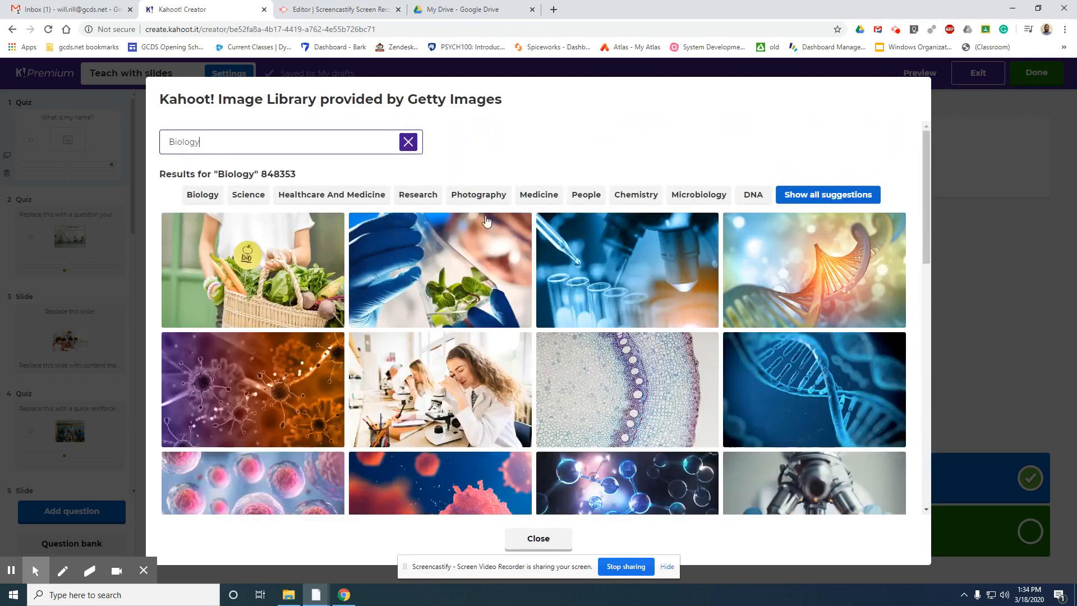
scroll(658, 285, down, 5)
scroll(658, 285, down, 5)
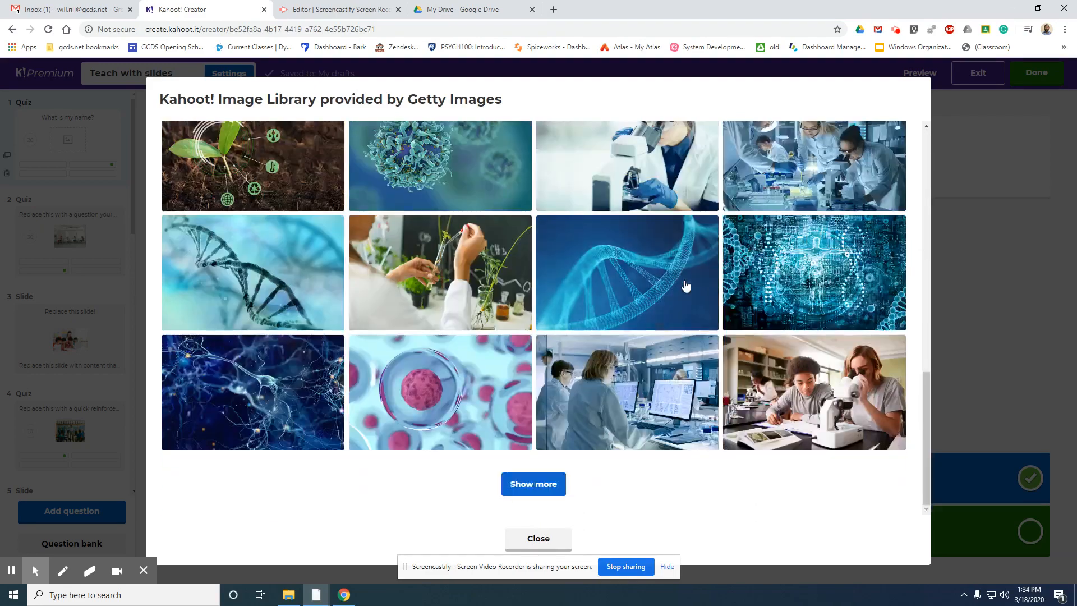
click(532, 485)
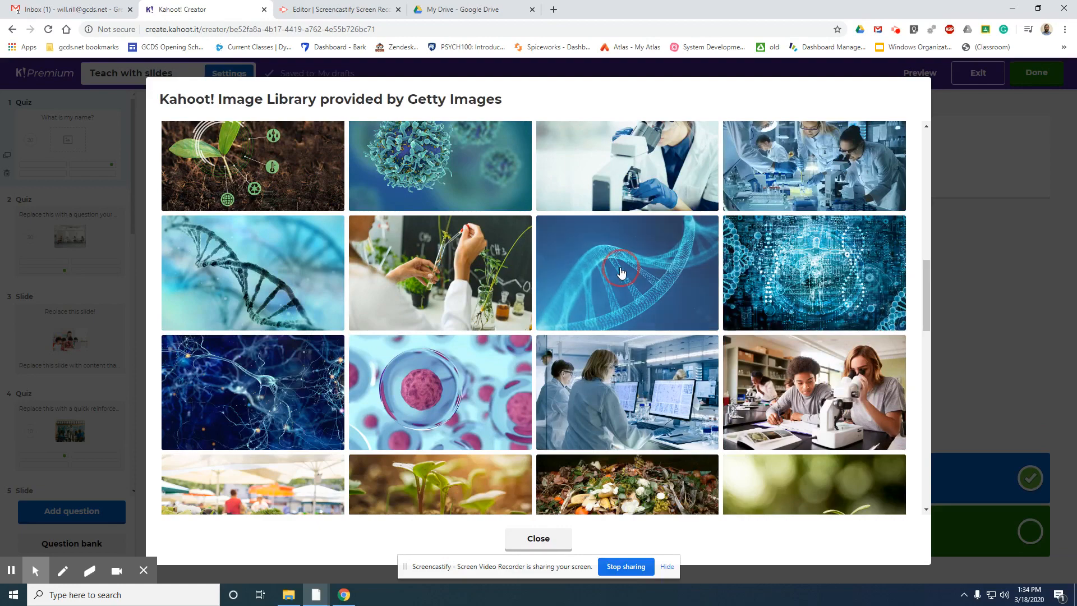
click(620, 271)
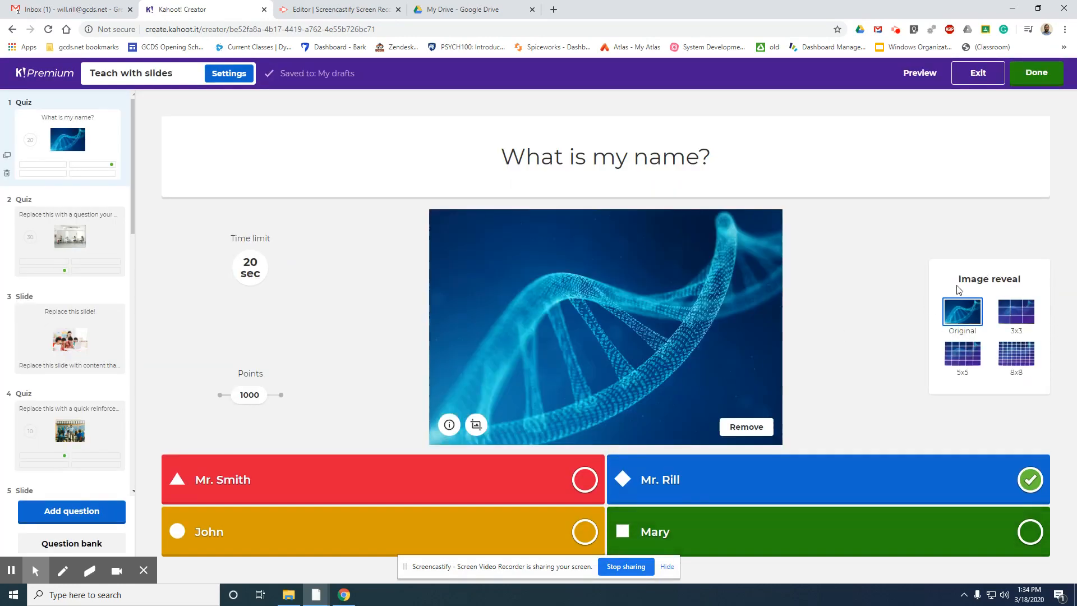
Step: Review the template's second question and third slide, and skim through the remaining questions and slides
click(56, 224)
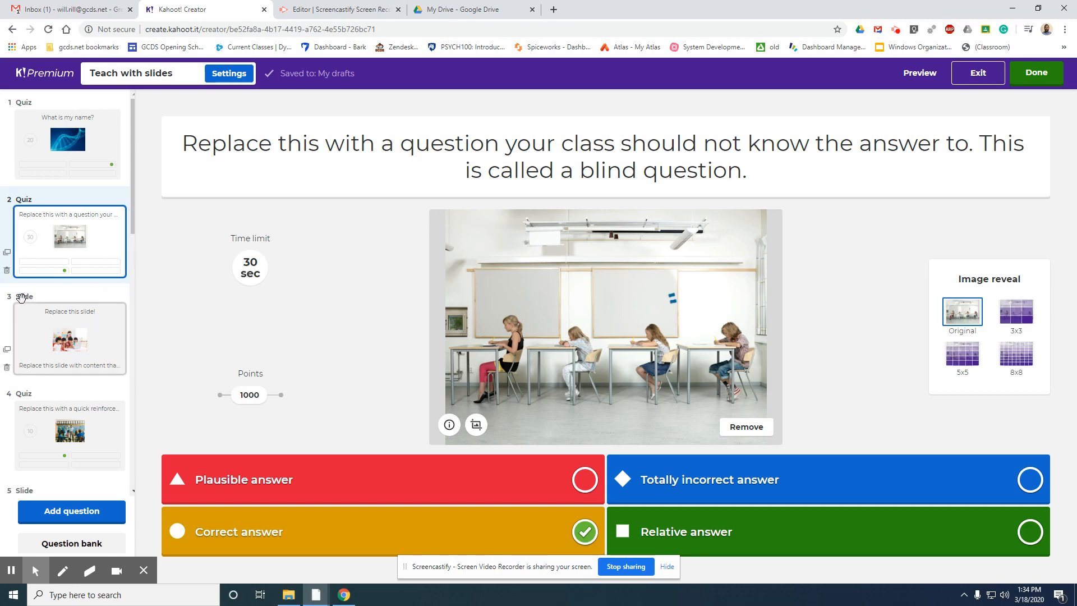
click(85, 333)
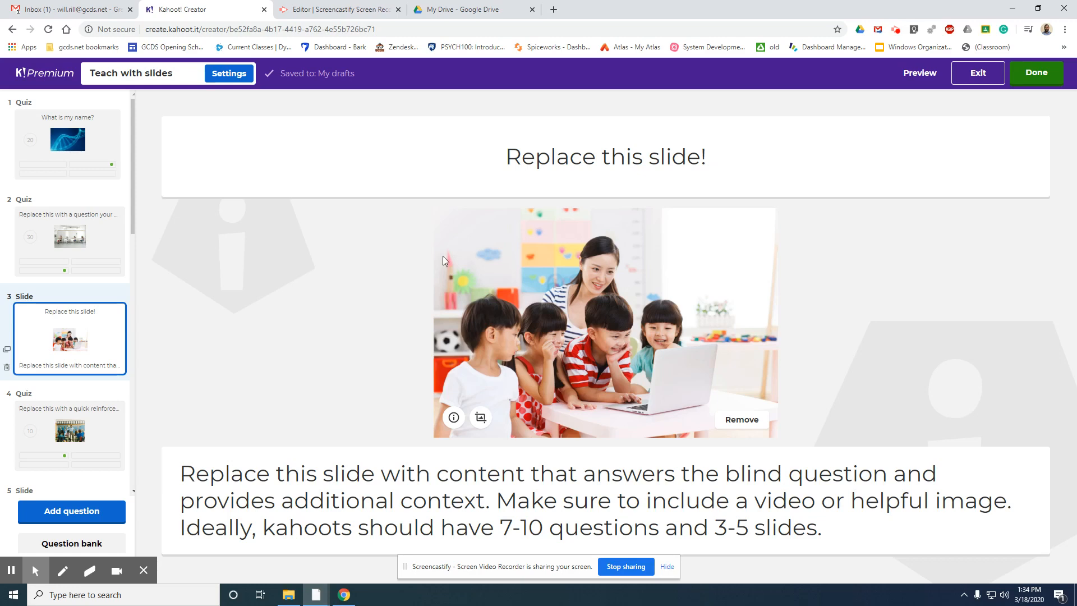
scroll(107, 408, down, 4)
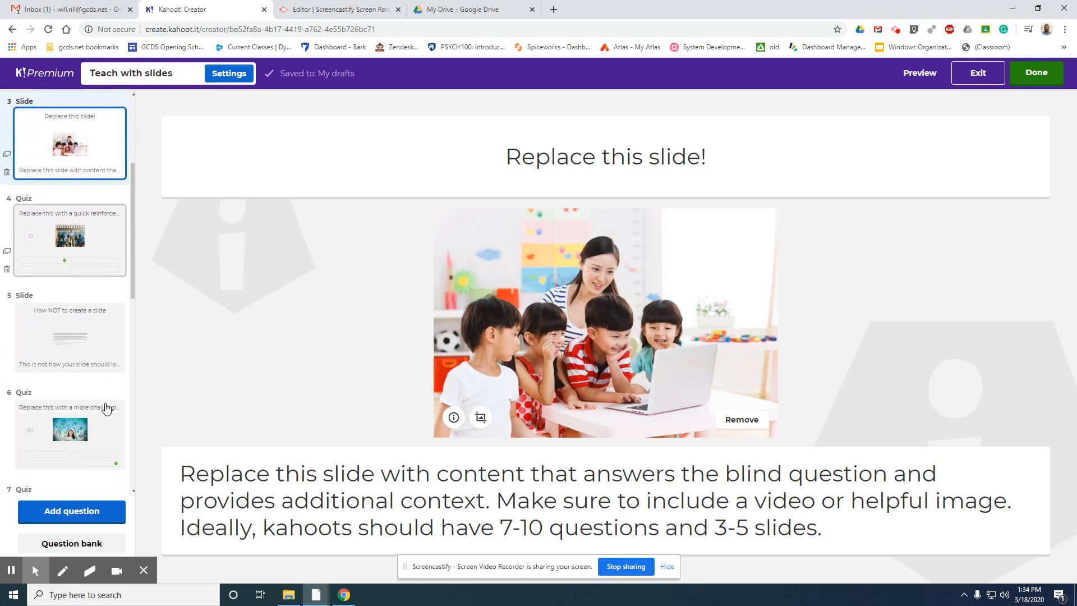
scroll(66, 213, down, 5)
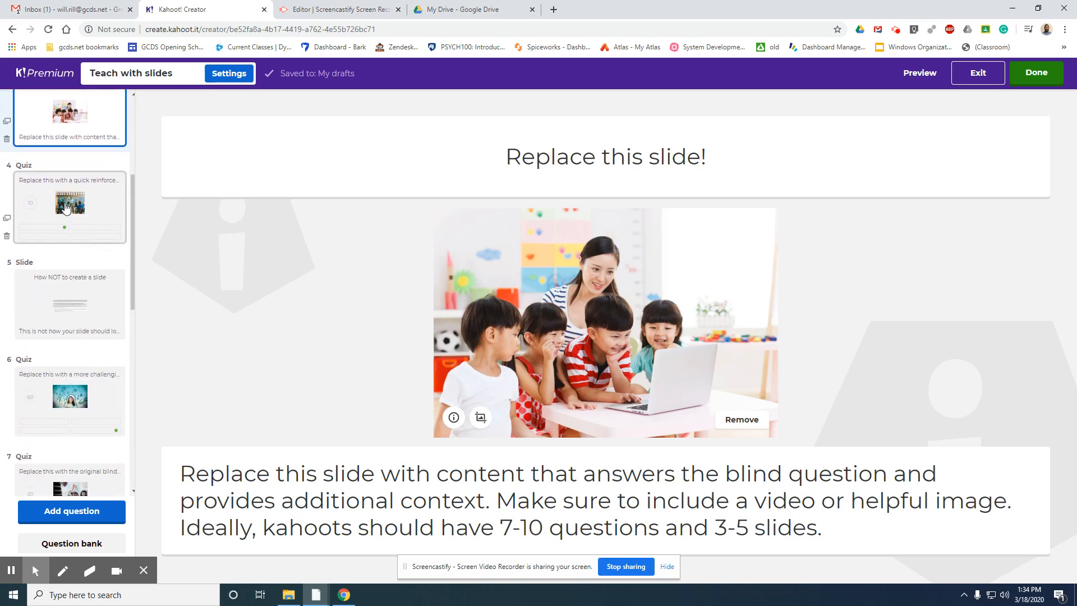
scroll(66, 208, up, 9)
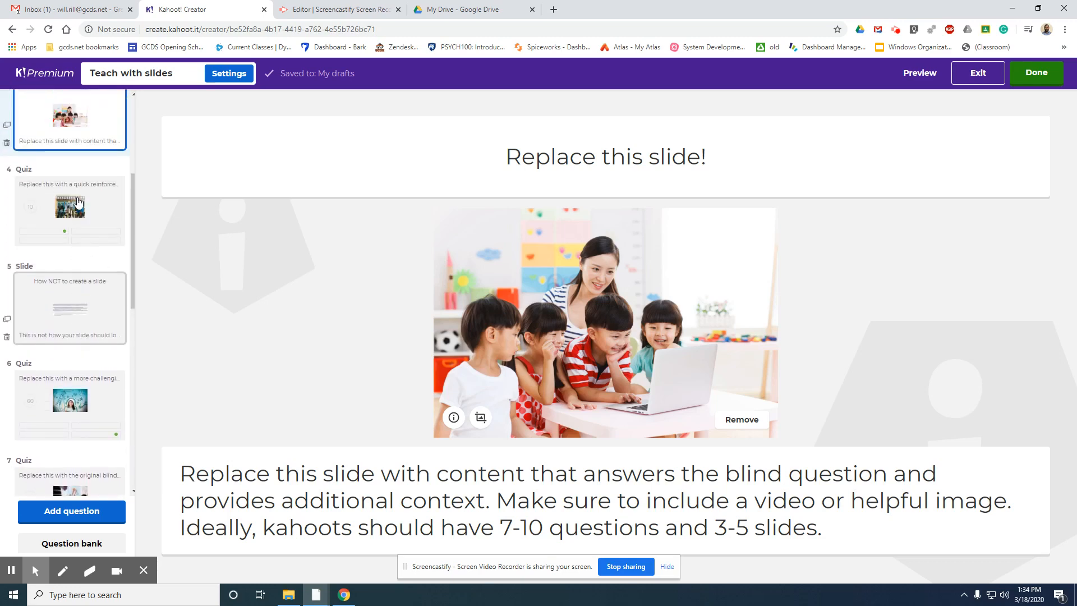
Step: Review the template's fourth question and fifth slide, and skim the remaining items through to the twelfth question
scroll(82, 281, down, 4)
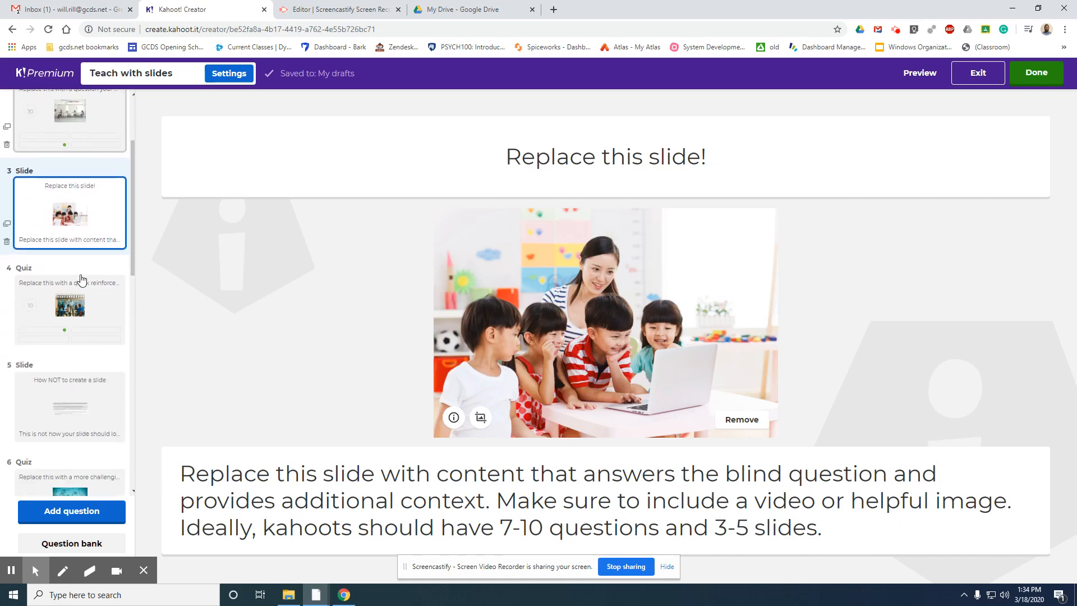
click(60, 238)
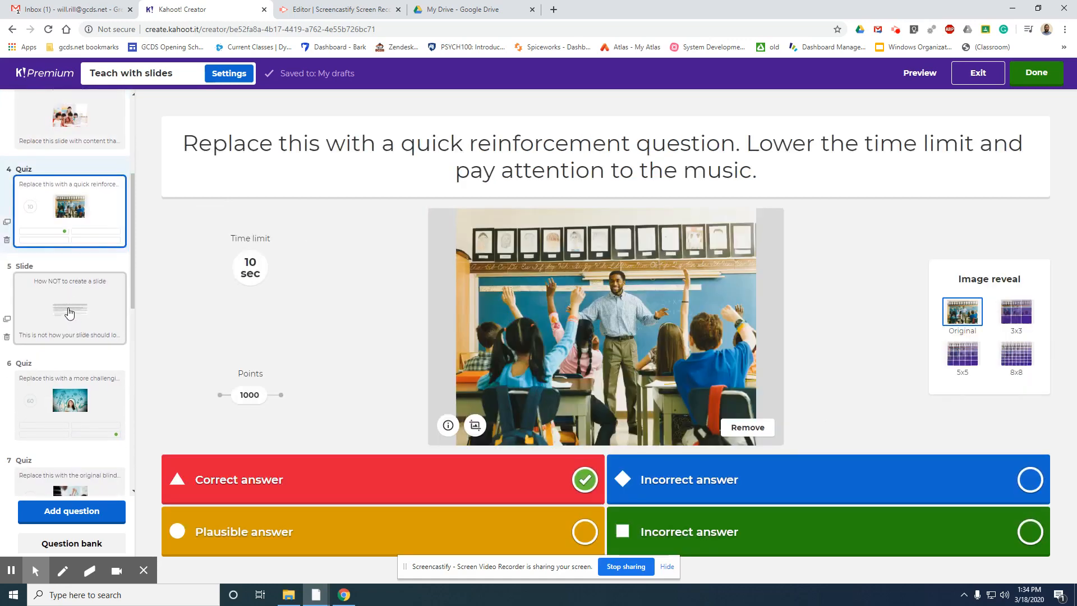
click(71, 312)
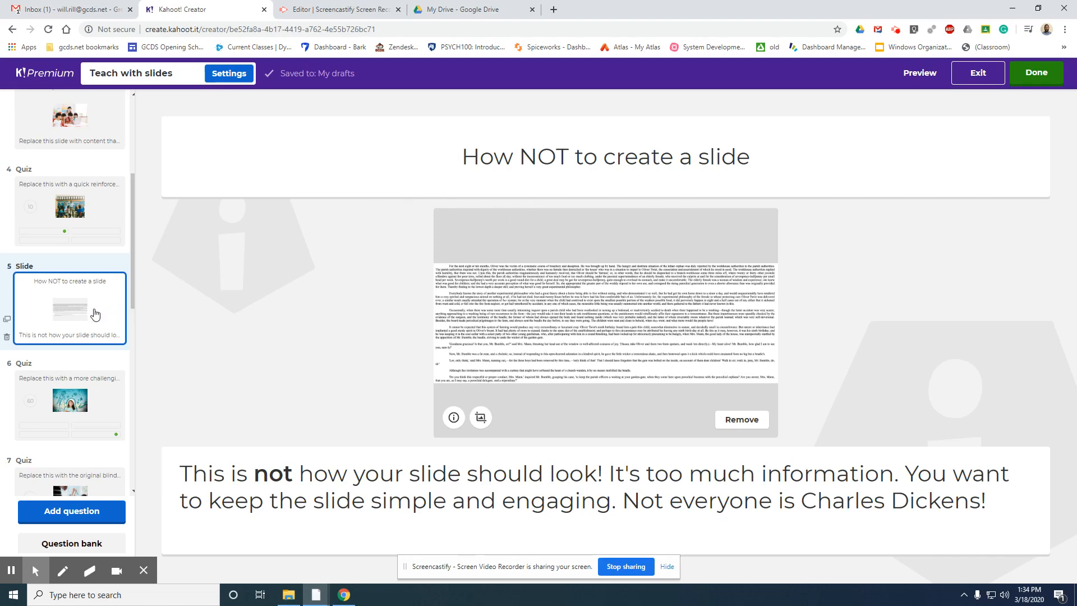
scroll(95, 308, down, 5)
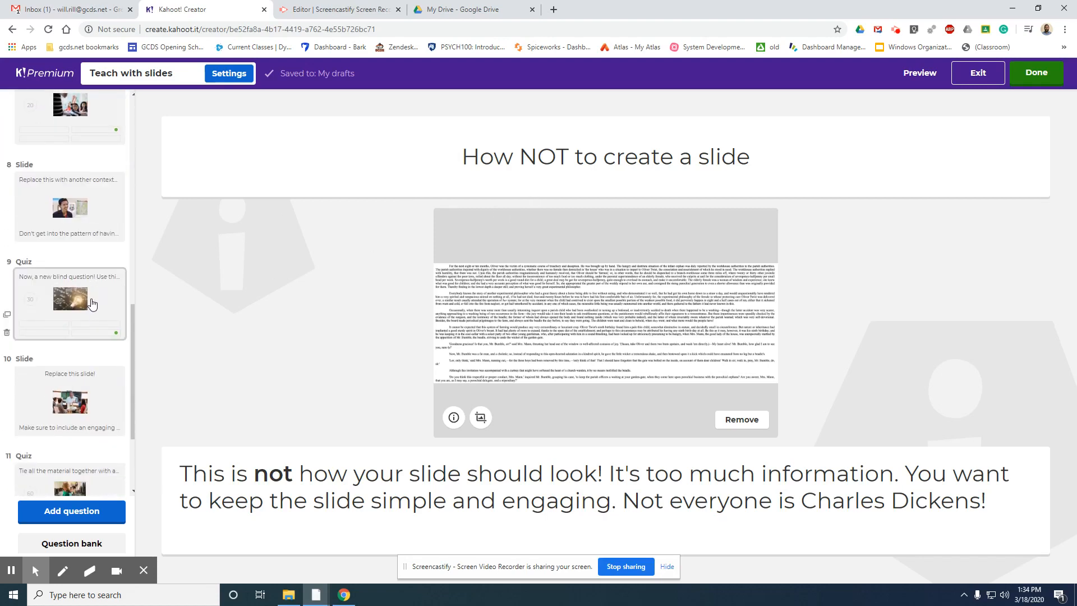
scroll(92, 303, down, 4)
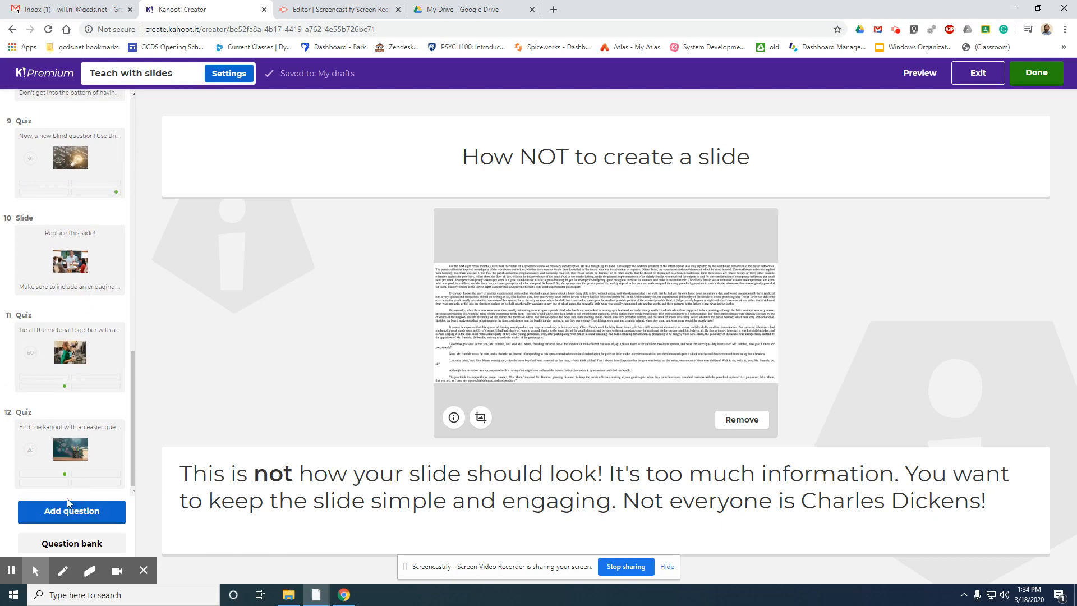
Step: Search the question bank for "Civil War" and add the question "What was the Civil War about?" to the kahoot
click(67, 547)
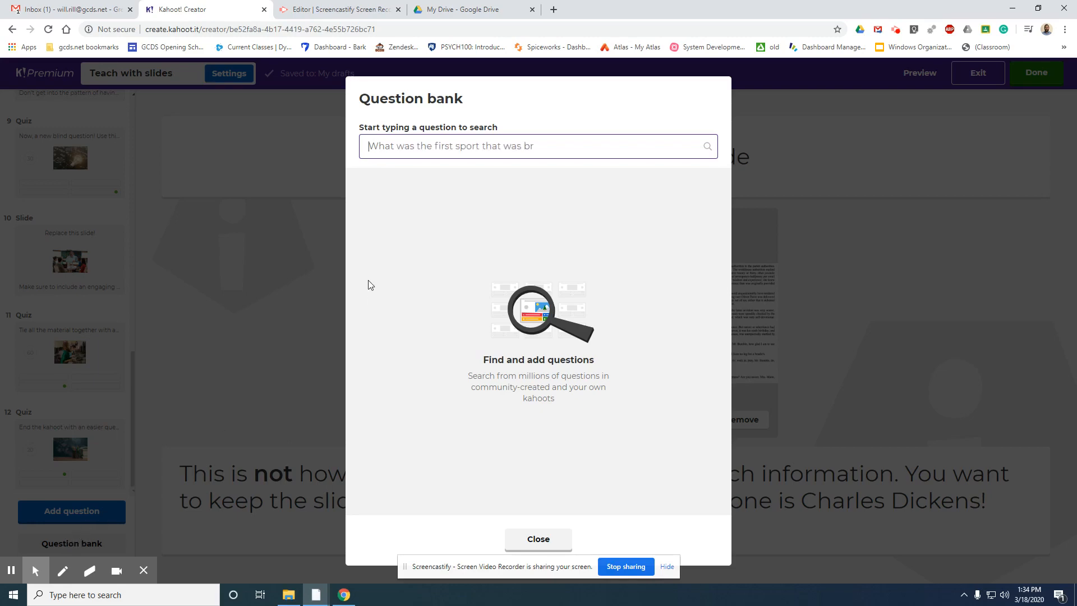
click(522, 155)
text(Vivi)
key(BackSpace)
key(BackSpace)
key(BackSpace)
key(BackSpace)
text(Civil War)
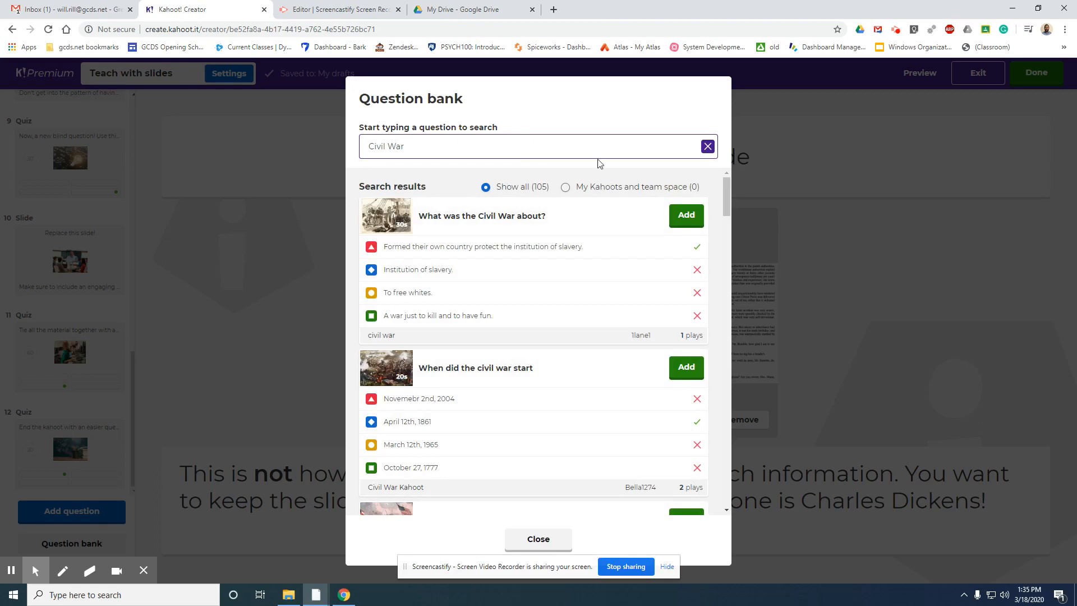
click(688, 220)
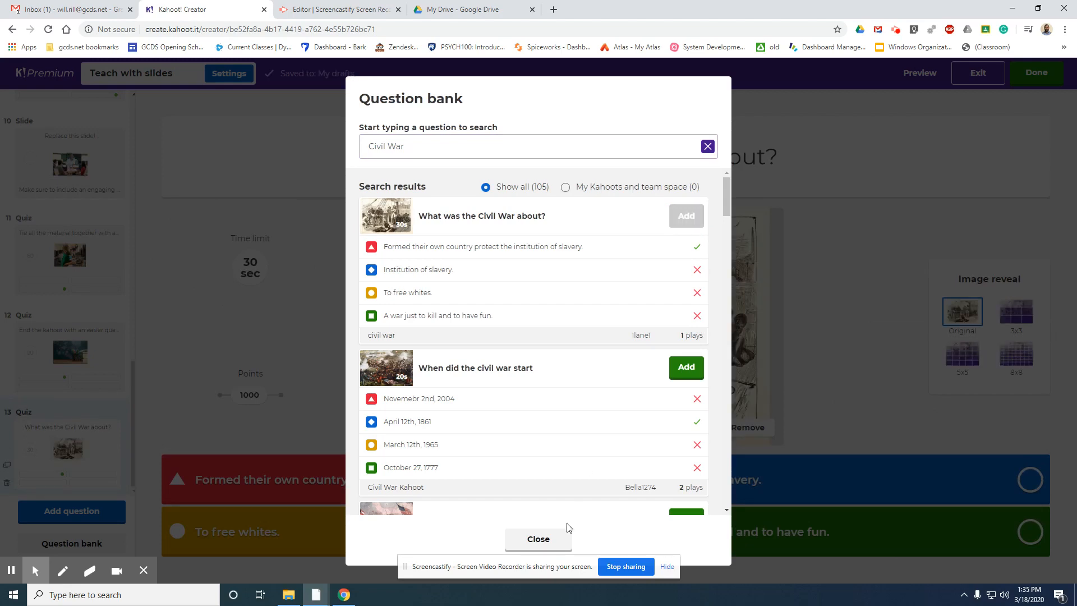
click(550, 538)
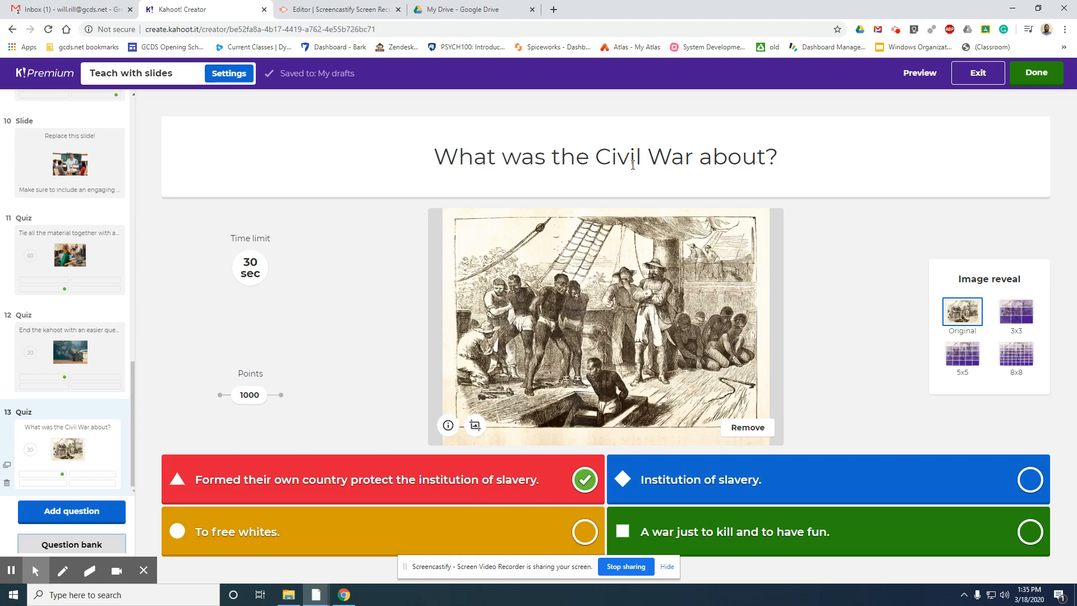
Step: Remove the picture from the added Civil War question and clear its question text
click(751, 429)
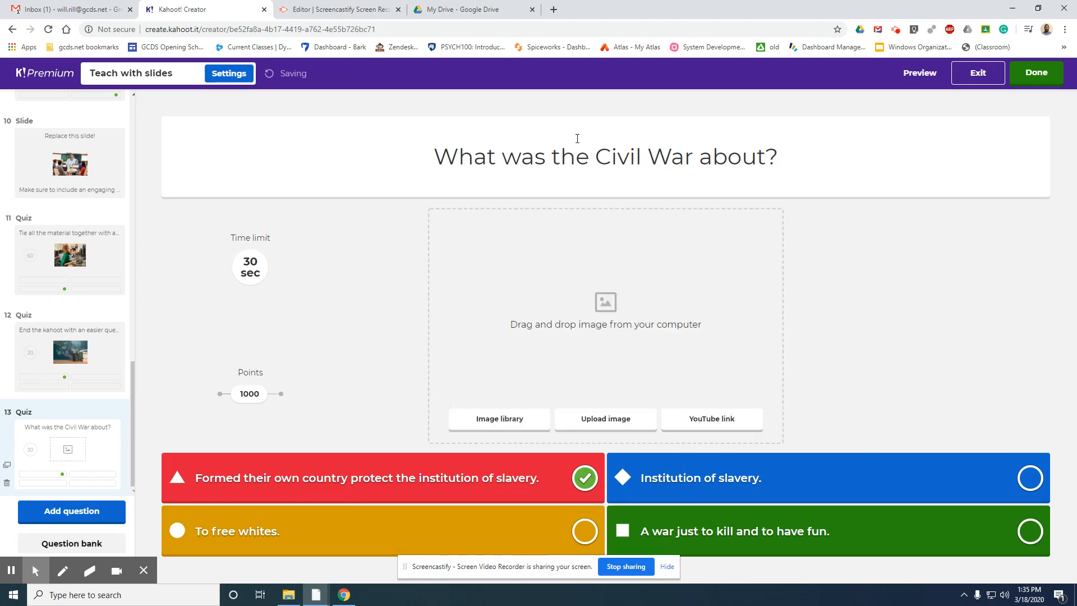
click(782, 160)
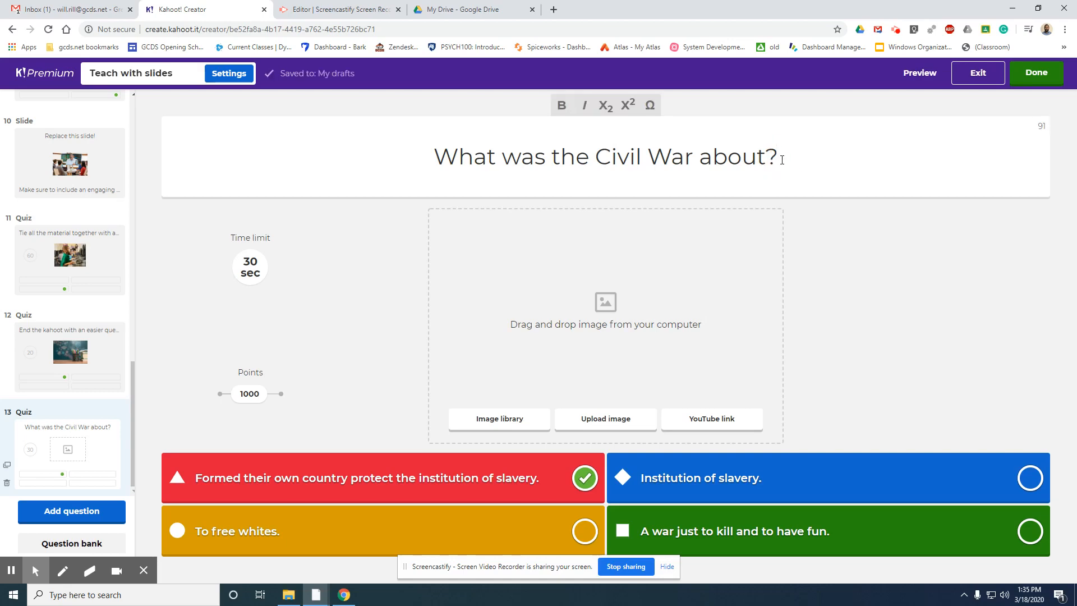
drag(766, 157, 403, 147)
key(Delete)
key(Delete)
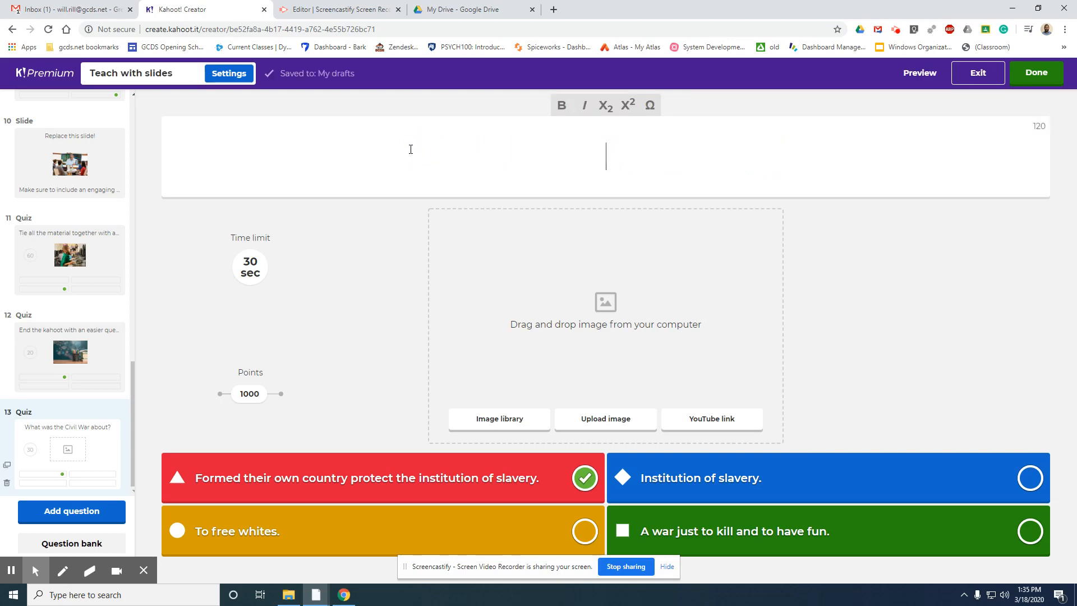
Step: Mark "To free whites." as the correct answer and exit the editor to the drafts list
click(586, 537)
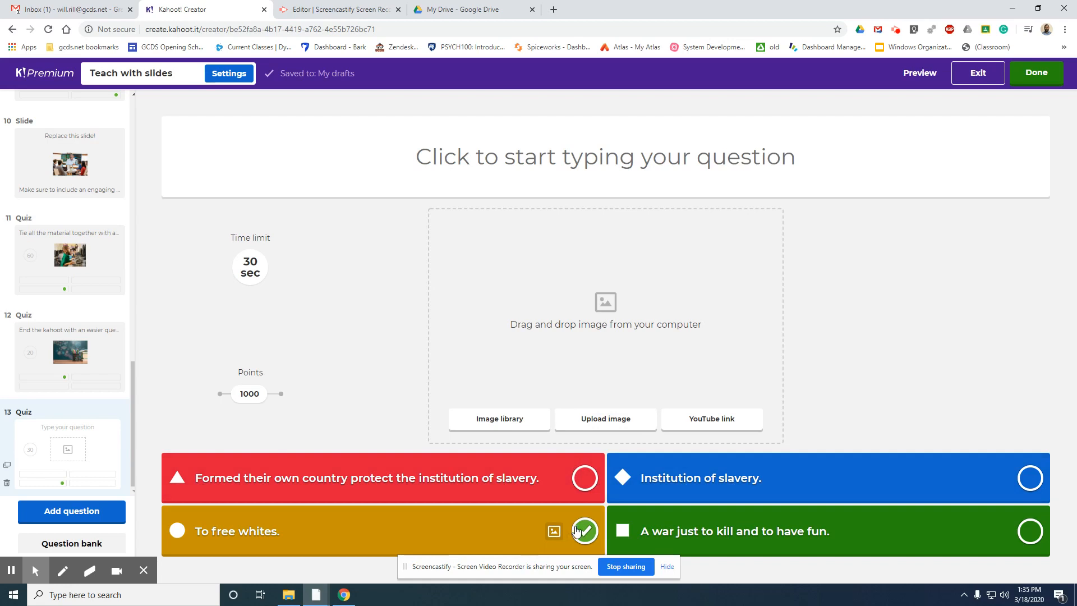
click(584, 531)
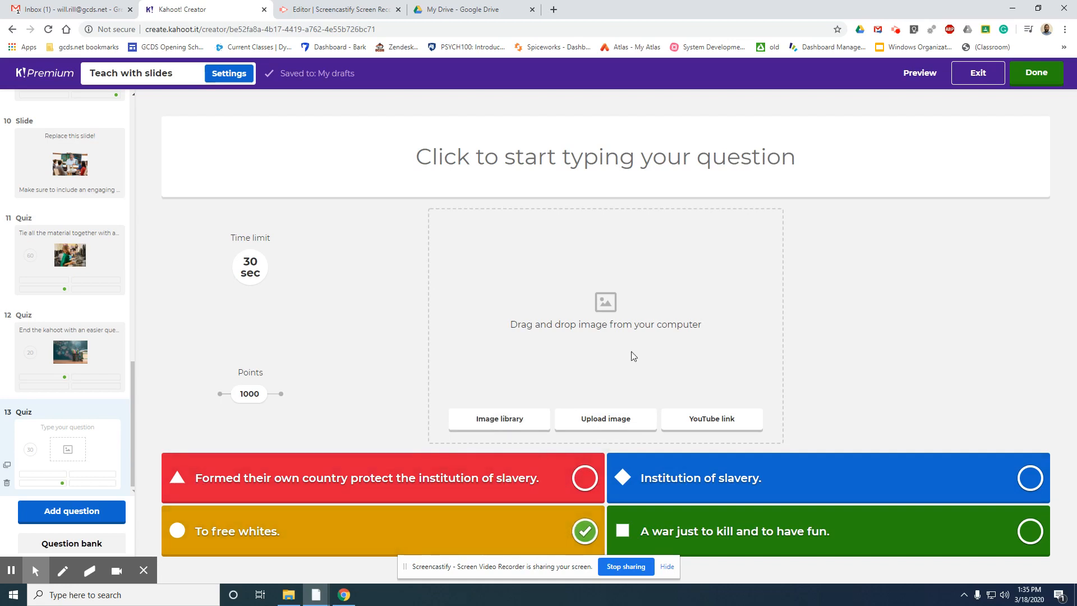
click(979, 83)
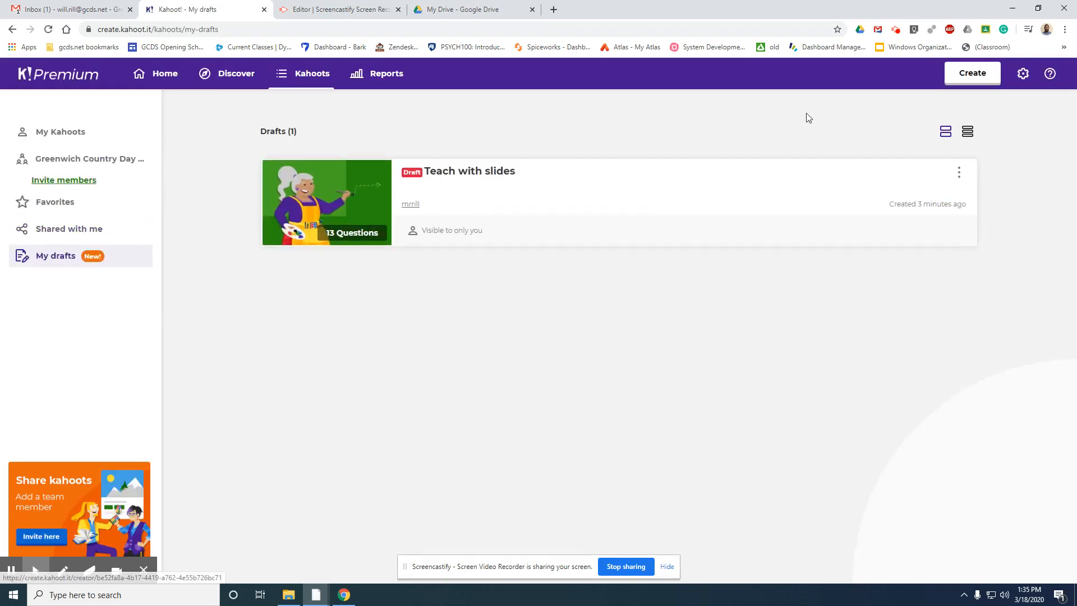
Step: Start a new blank kahoot instead of using one of the templates
click(971, 73)
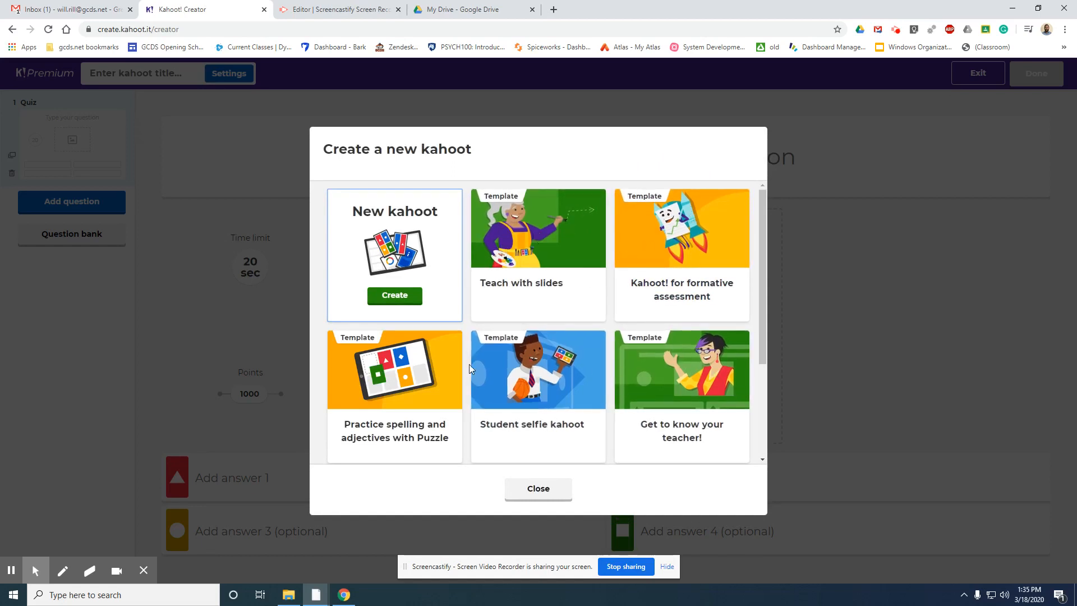
scroll(384, 382, down, 3)
scroll(386, 291, up, 3)
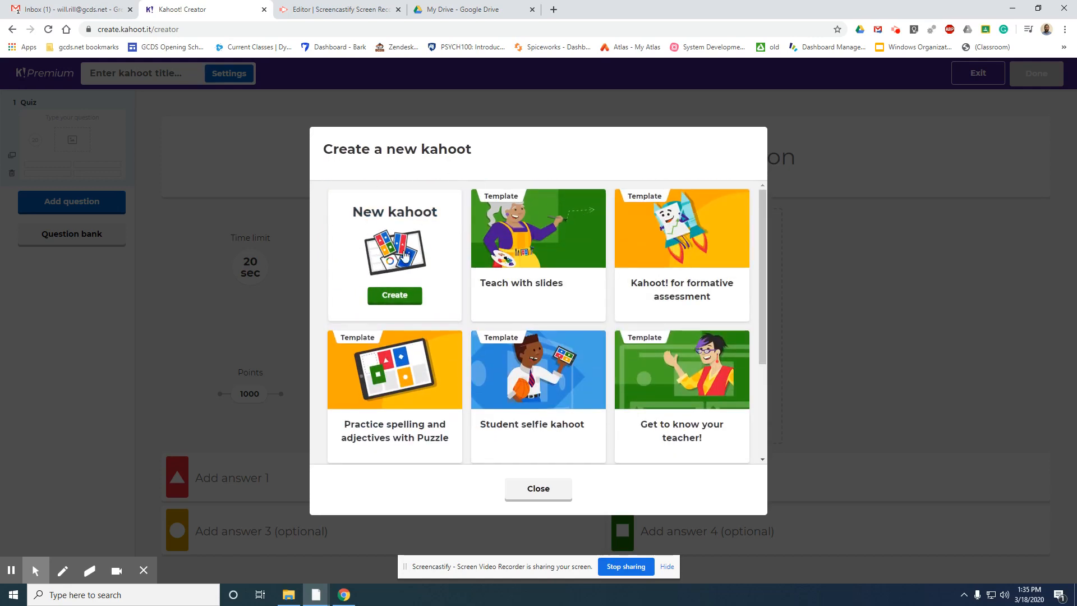
click(393, 298)
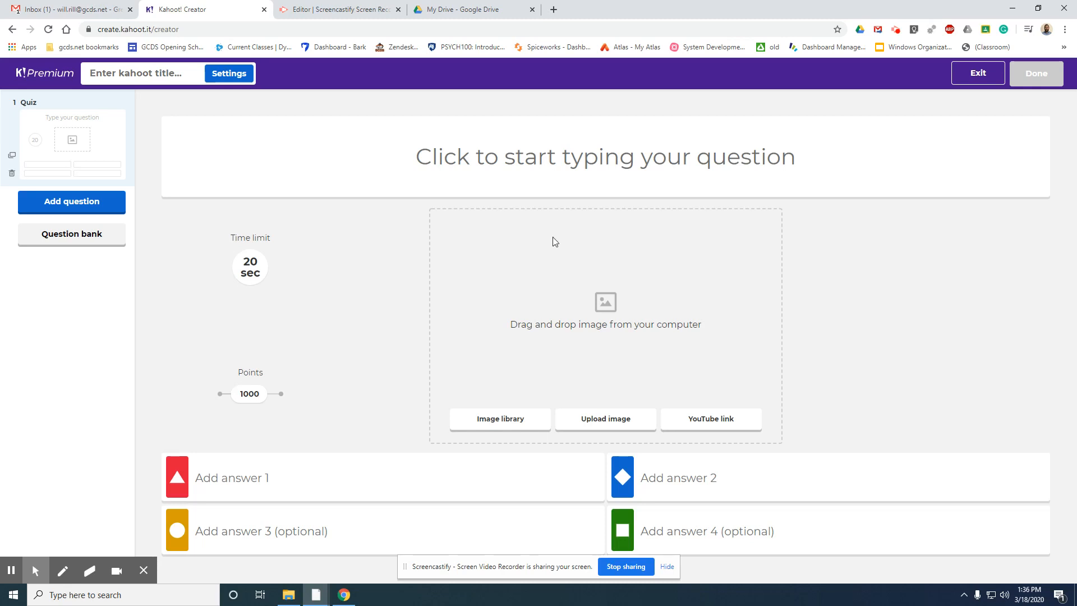
Step: Enter "What year did the Civil War begin?" as the text of the first question
click(624, 157)
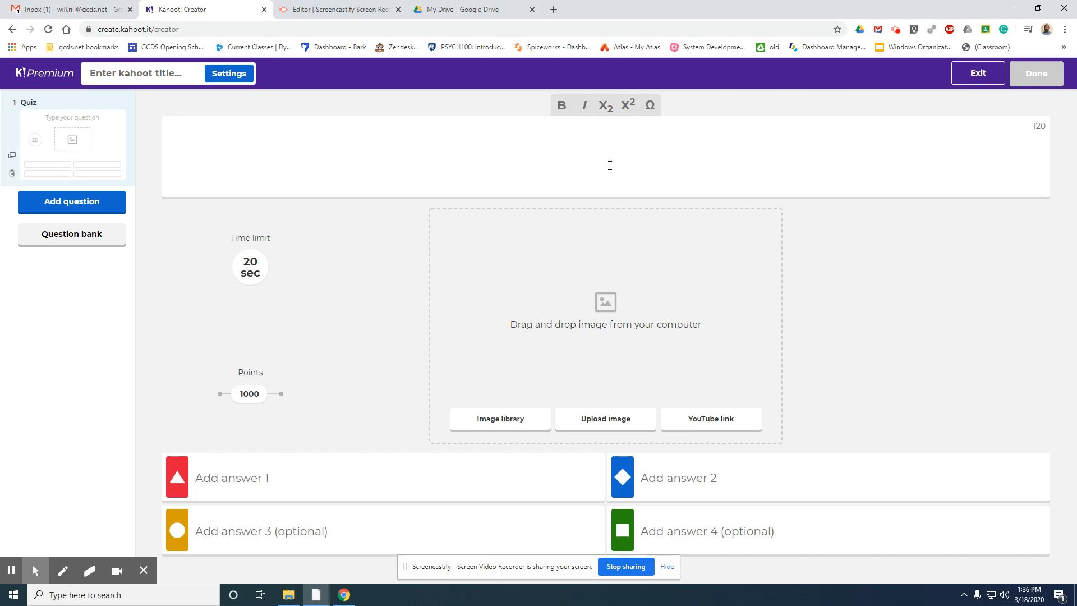
text(What year did the )
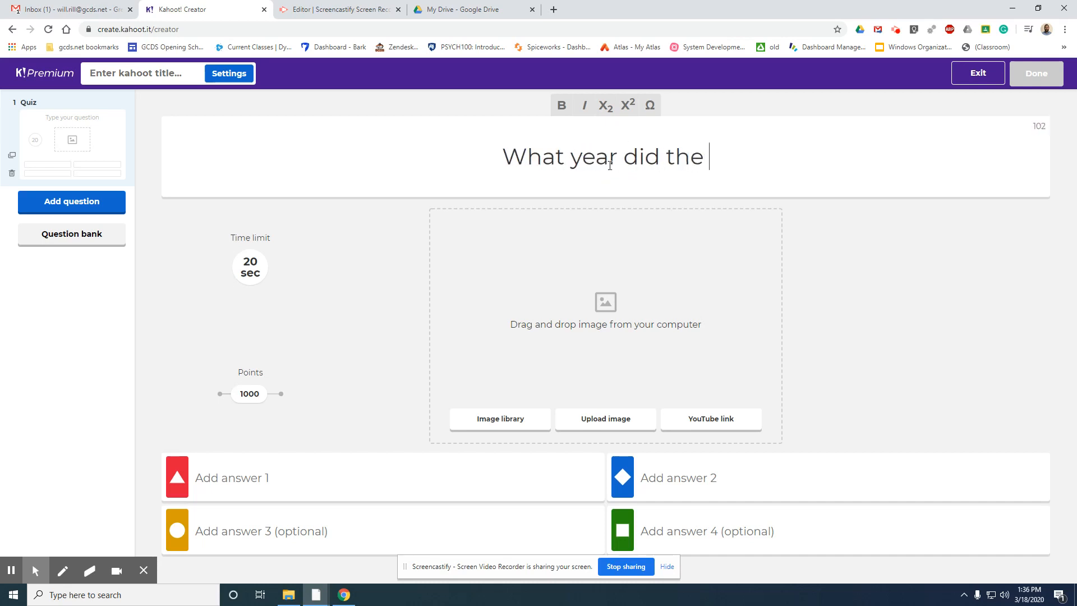
text(Civil War)
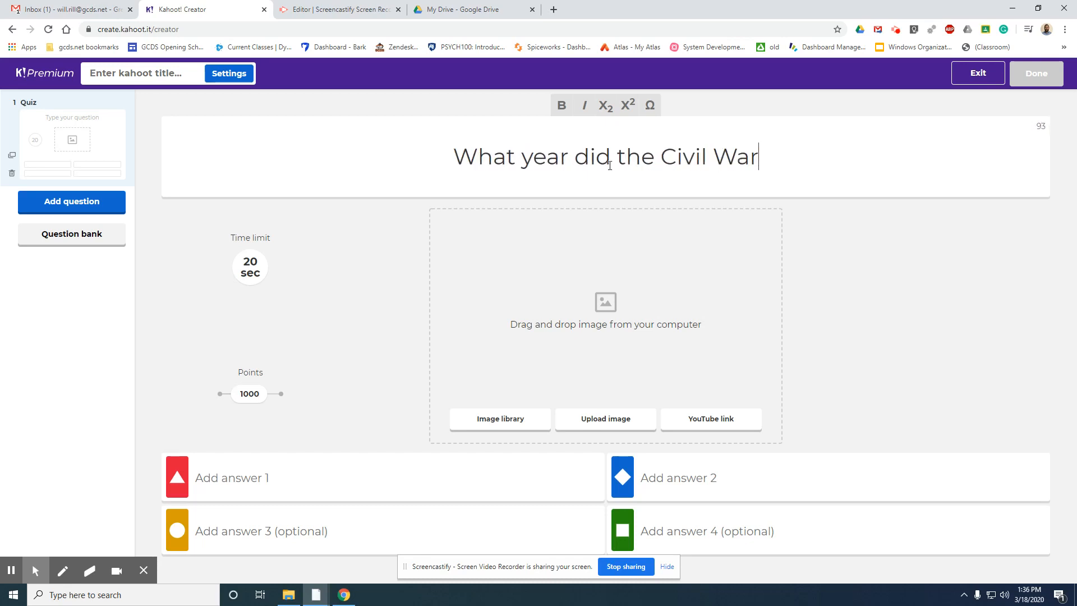
text( begin?)
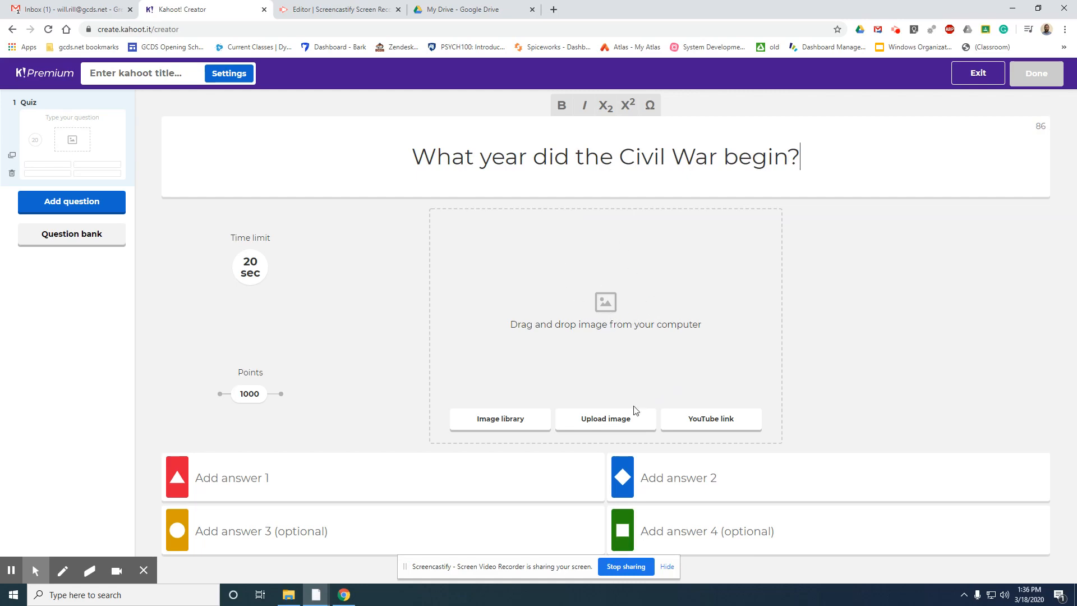
Step: Search the image library for "civil war" and add the picture of cannons in a field under golden clouds to the question
click(489, 422)
click(335, 144)
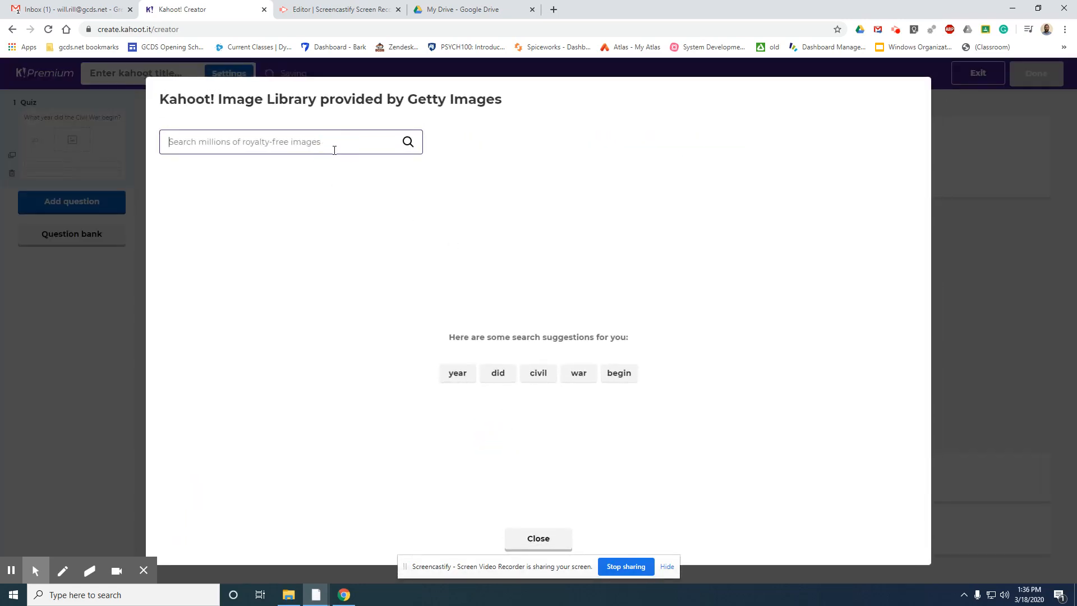
text(civil war)
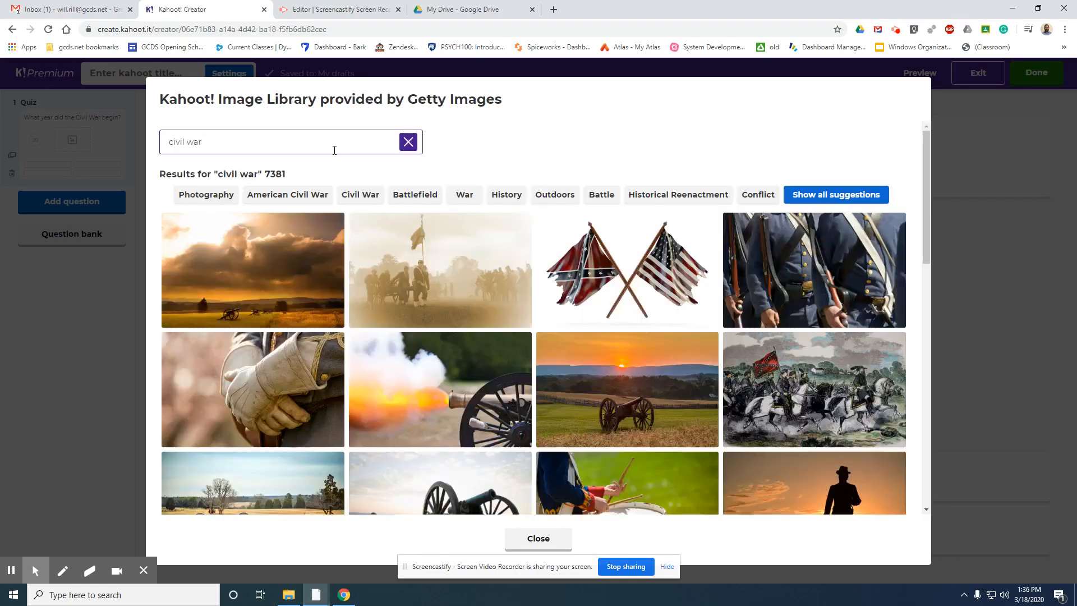
click(264, 267)
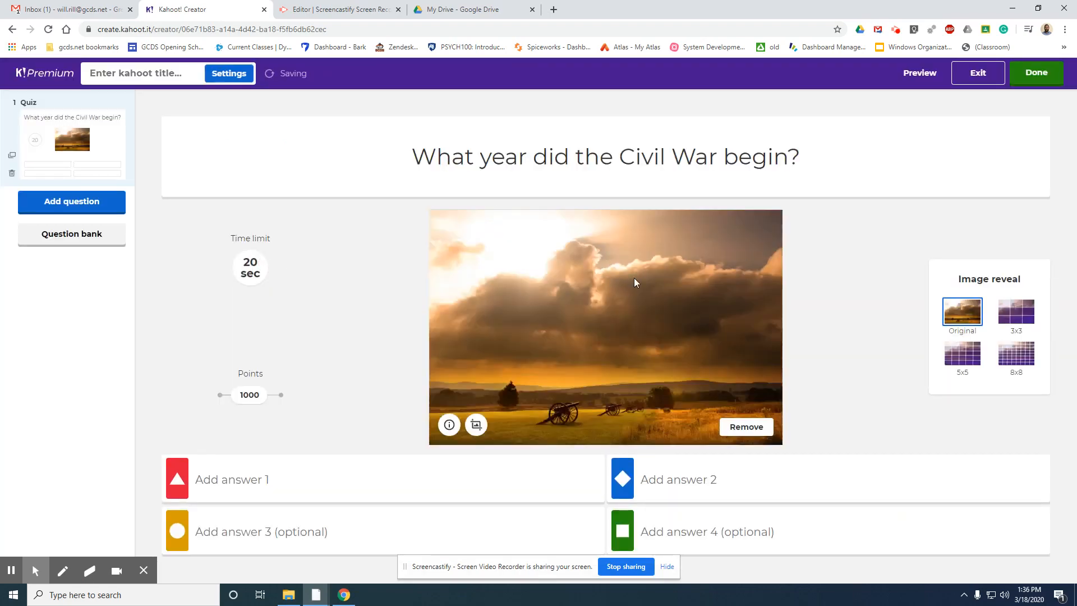
Step: Fill in the four answers in order as 1776, 1869, 1861 and 1942, and mark 1861 as correct
click(289, 483)
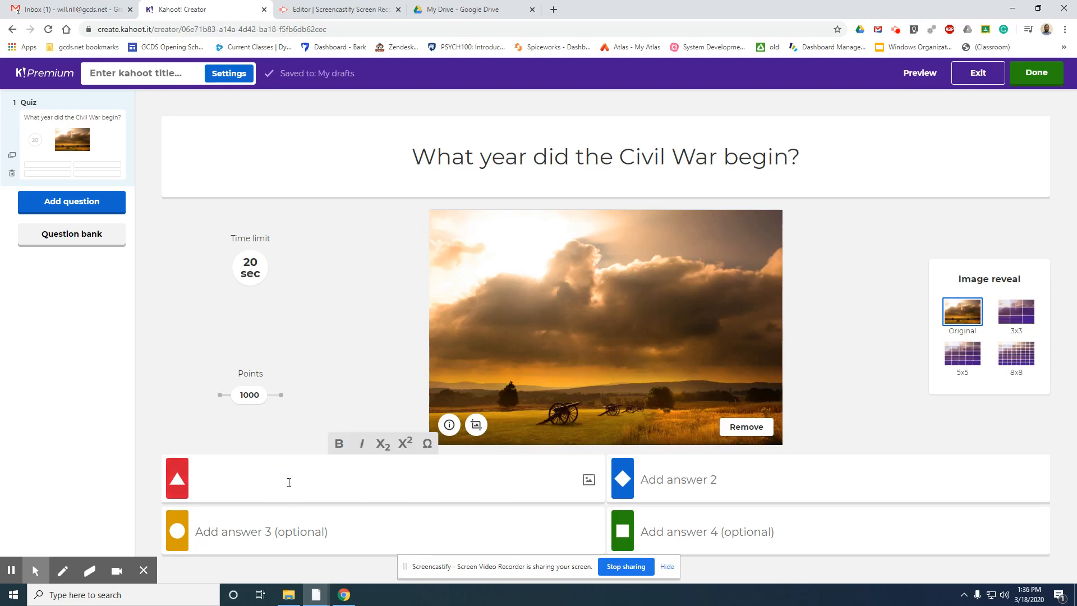
text(1776)
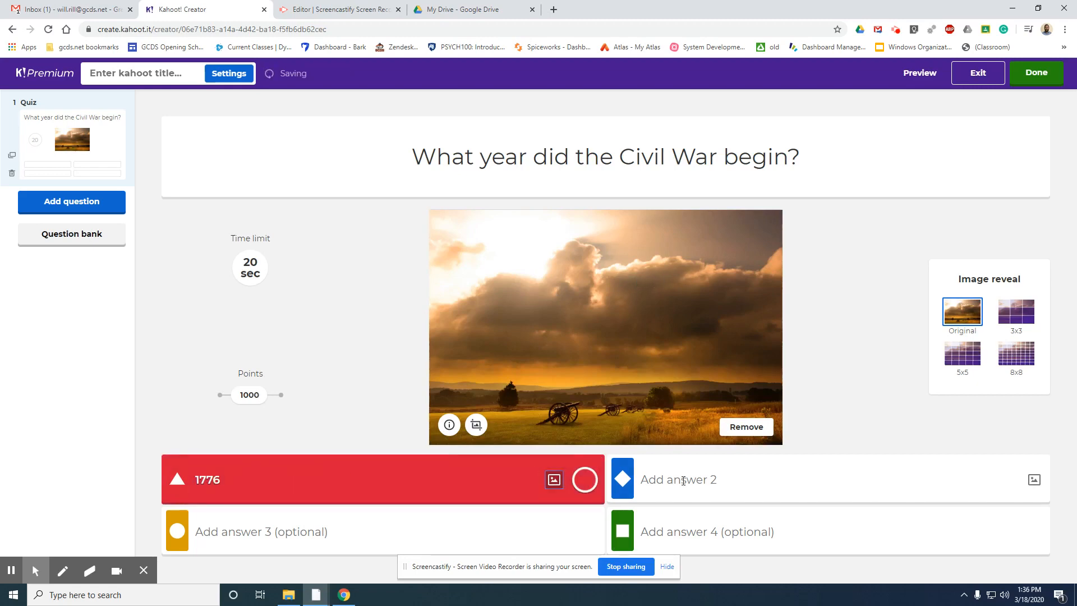
click(696, 488)
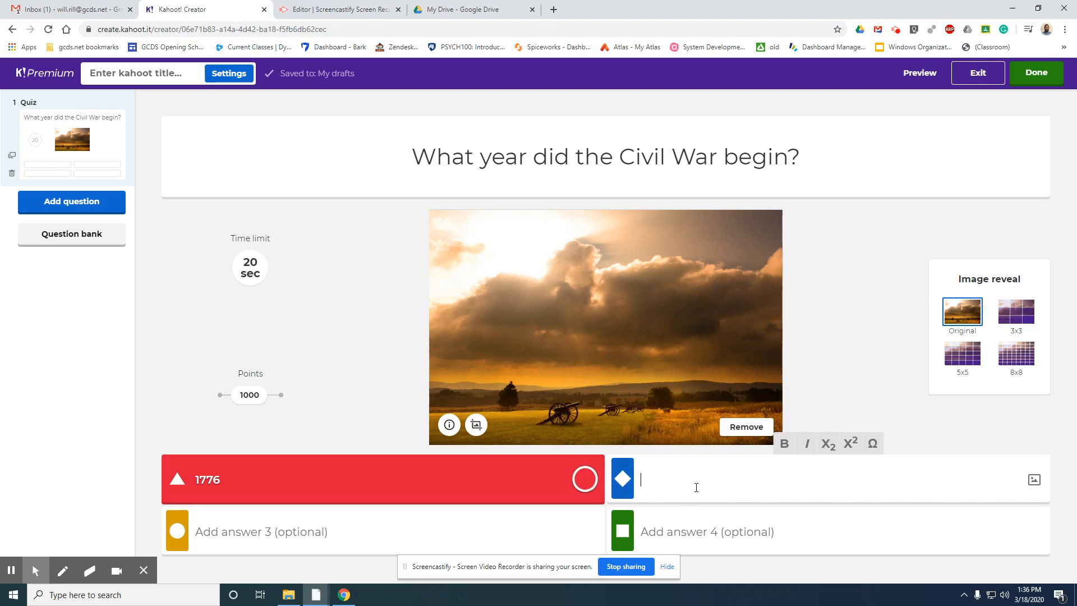
text(18)
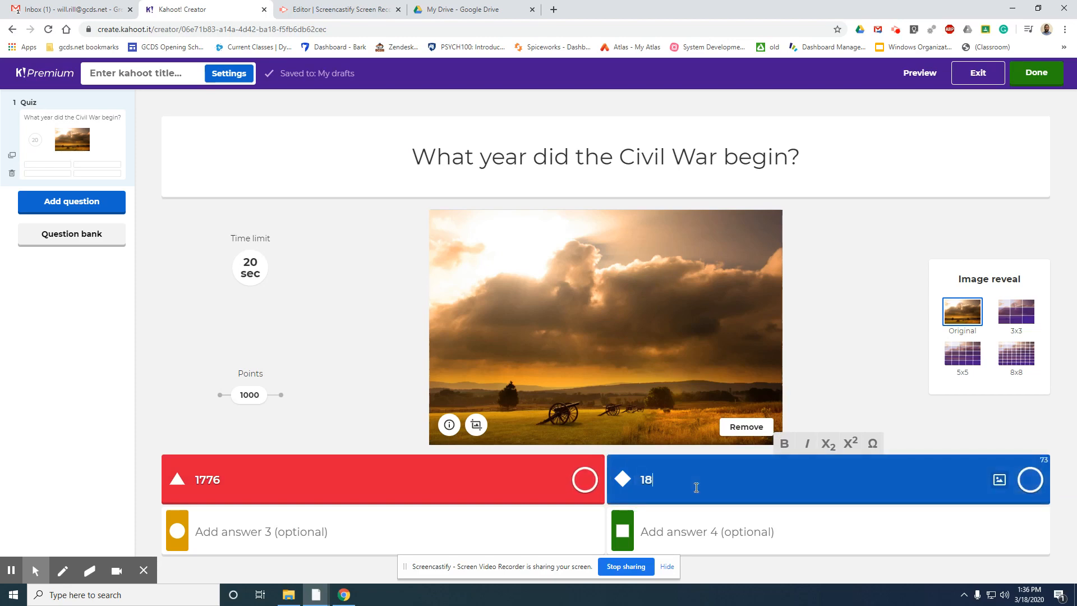
text(6)
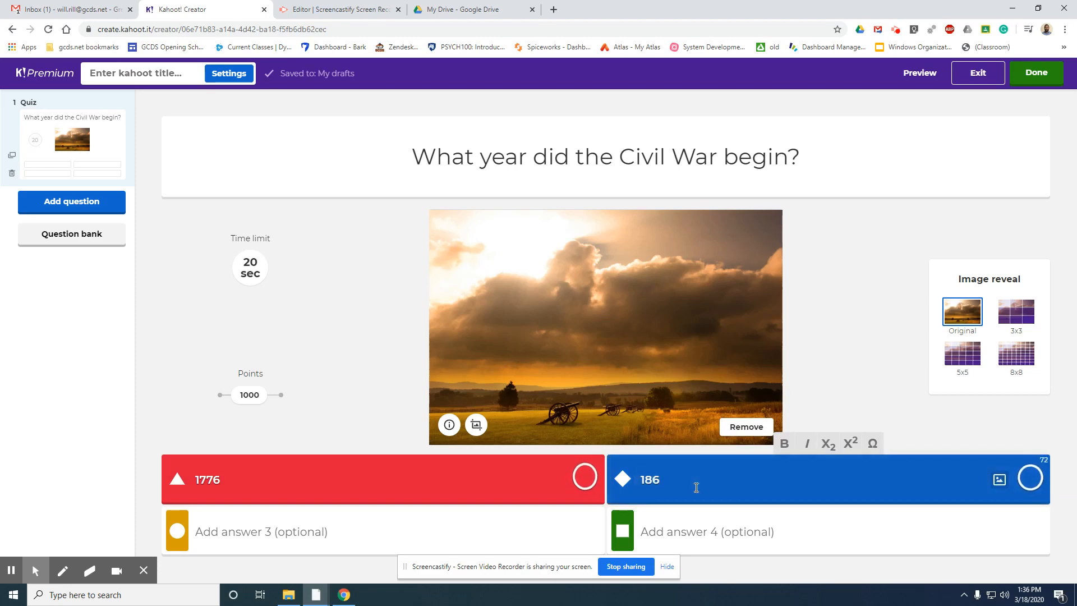
text(9)
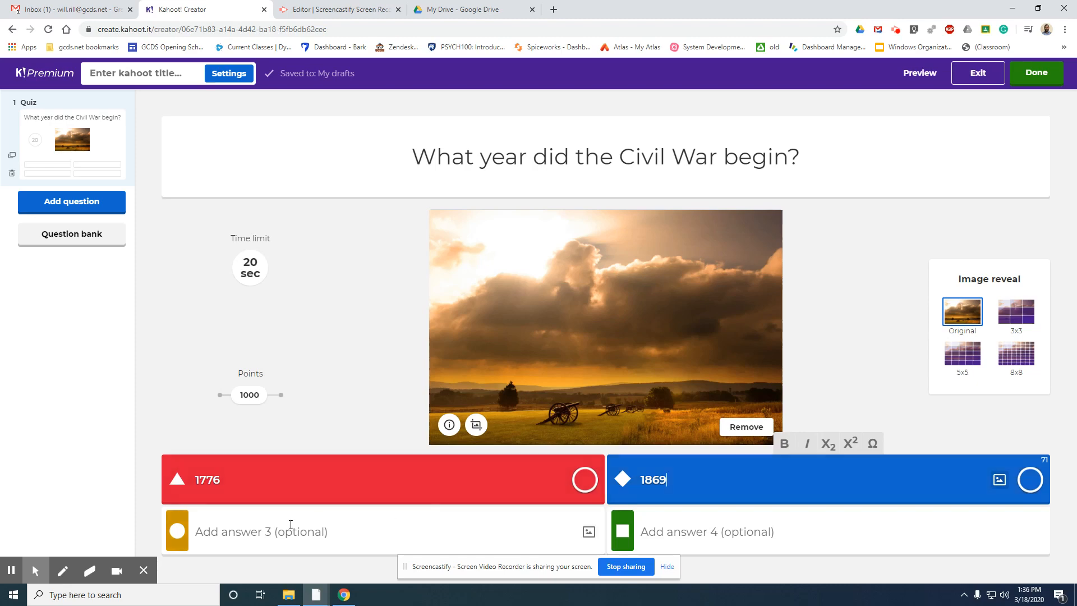
click(287, 529)
text(186)
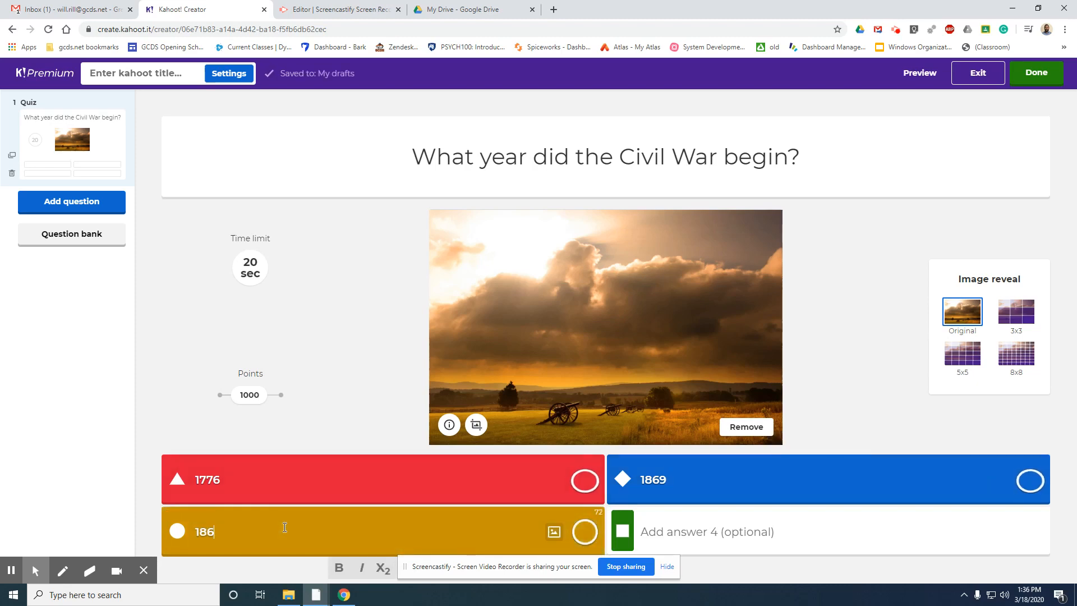
text(1)
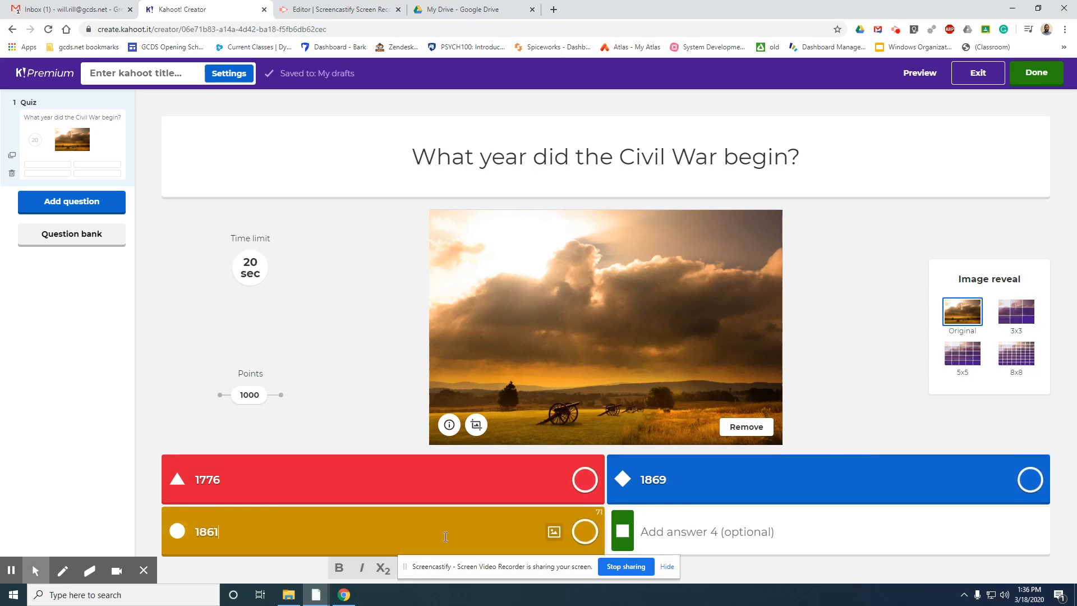
click(686, 537)
text(1942)
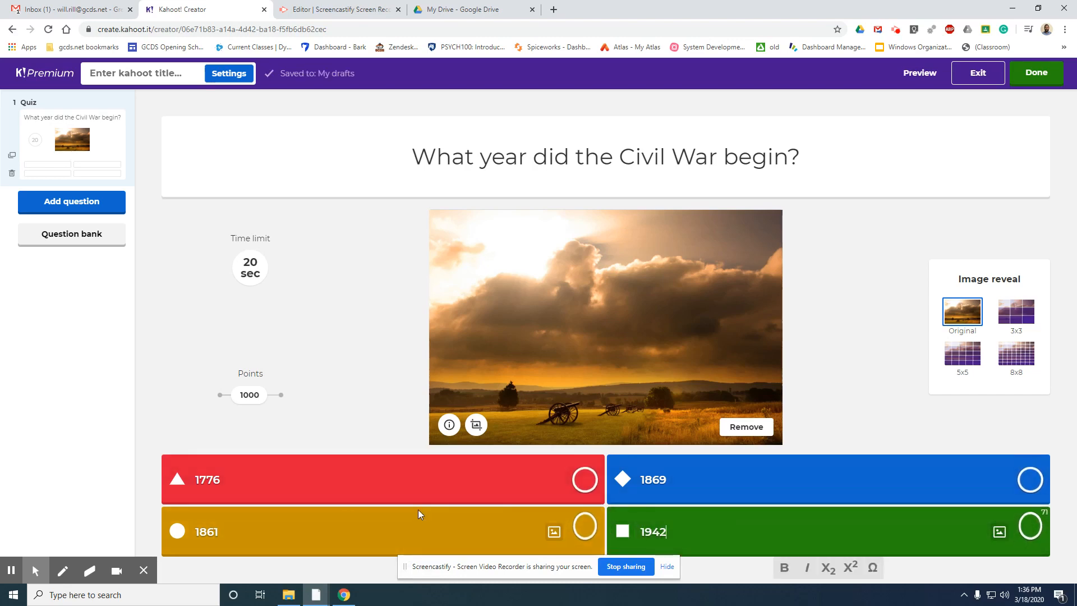
click(586, 534)
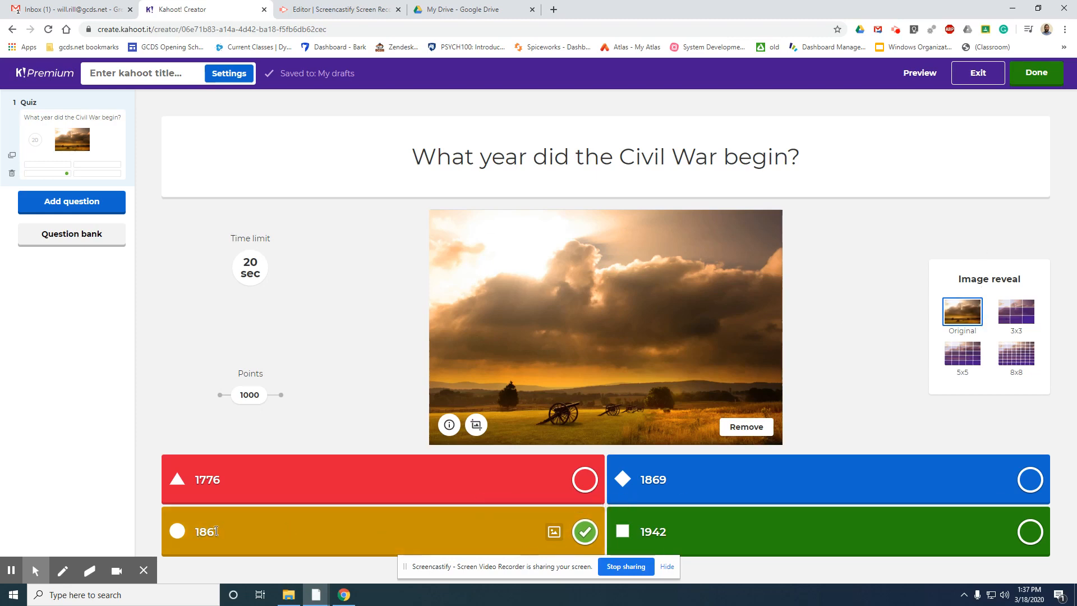
Step: Add a true or false question reading "The south won the Civil War." and mark False as the correct answer
click(67, 205)
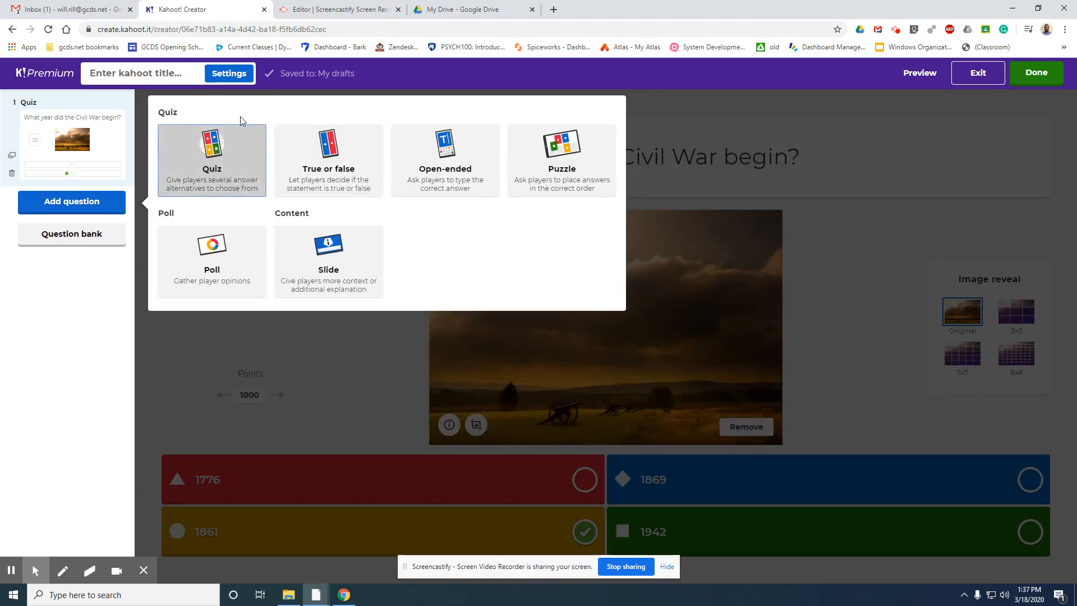
click(326, 165)
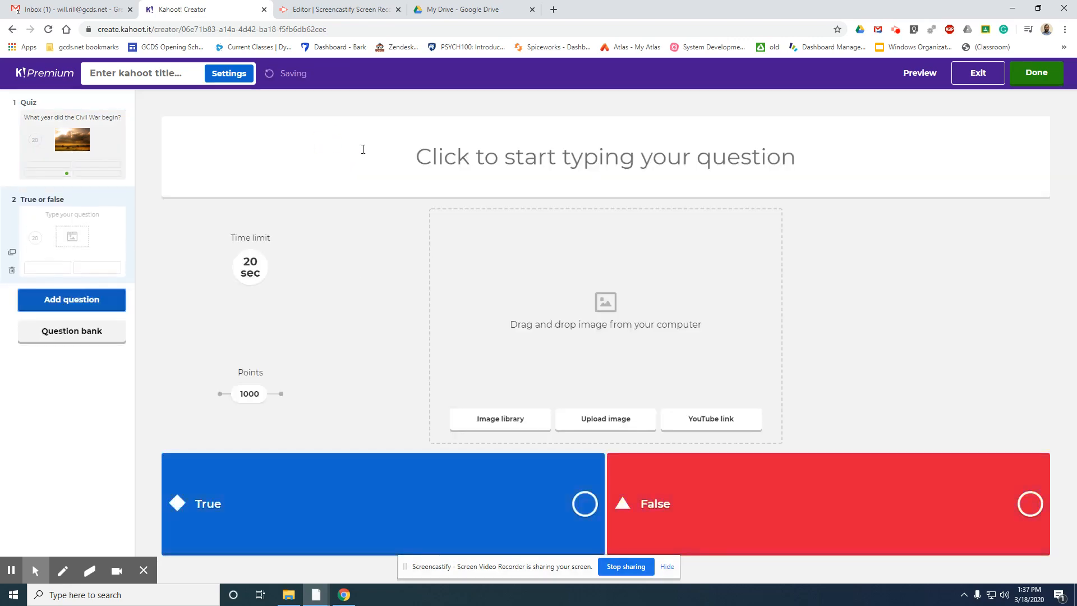
click(540, 157)
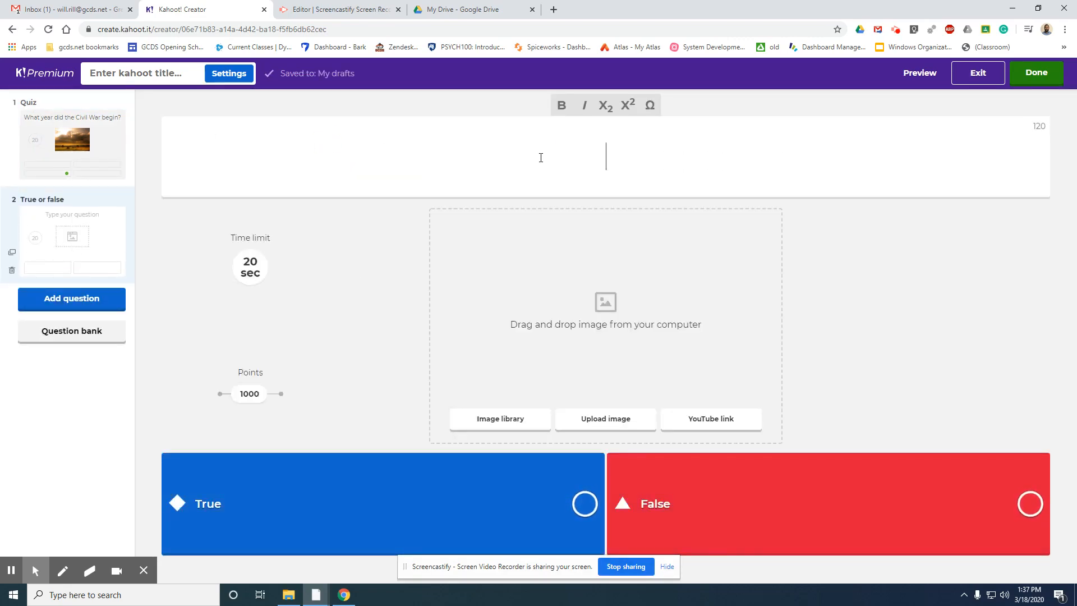
text(The south)
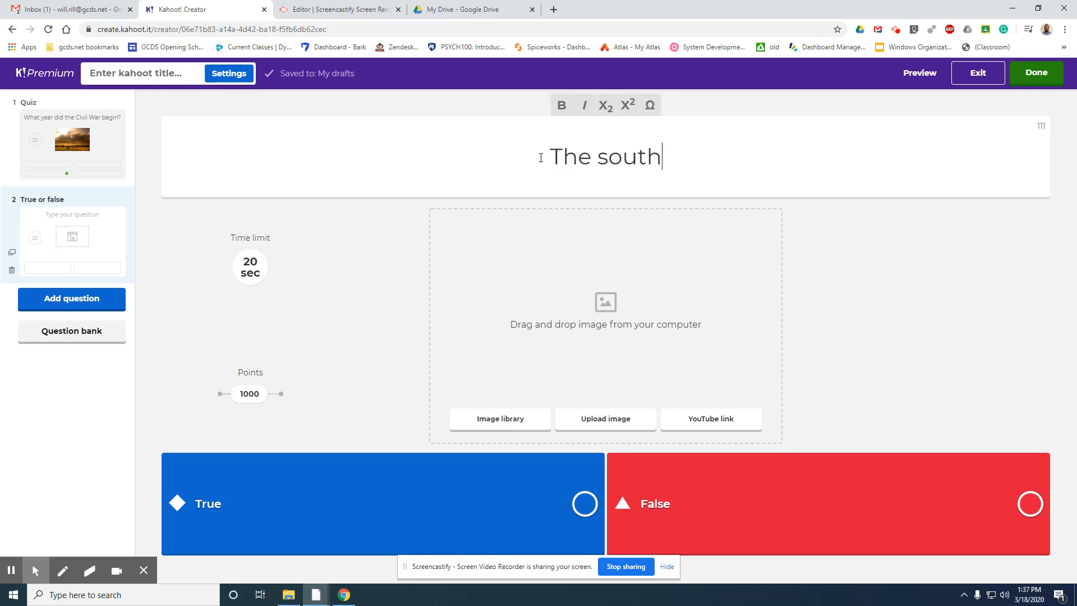
text( won the )
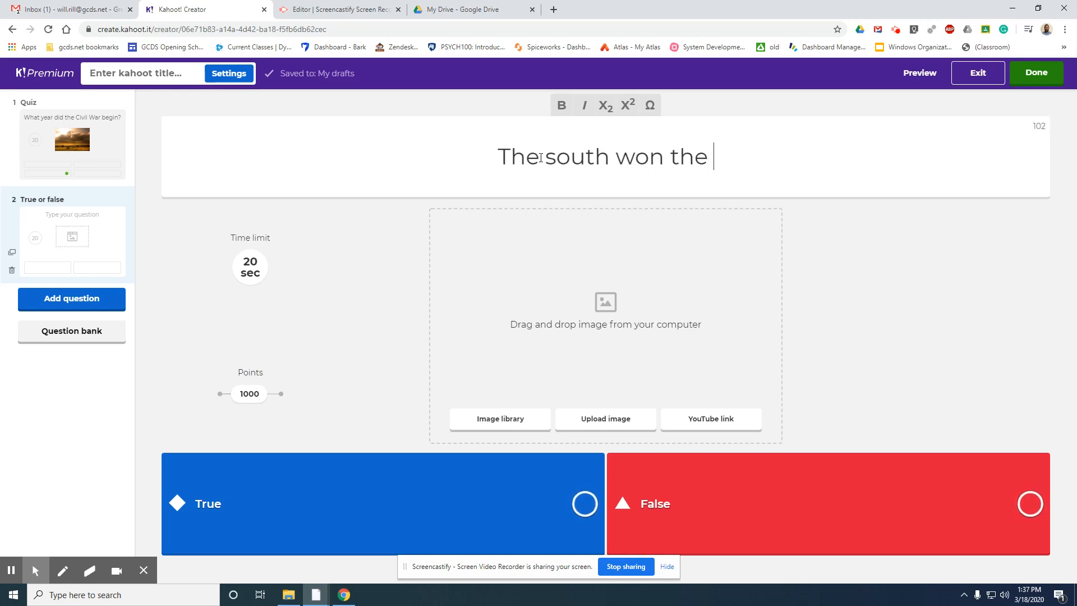
text(Civil )
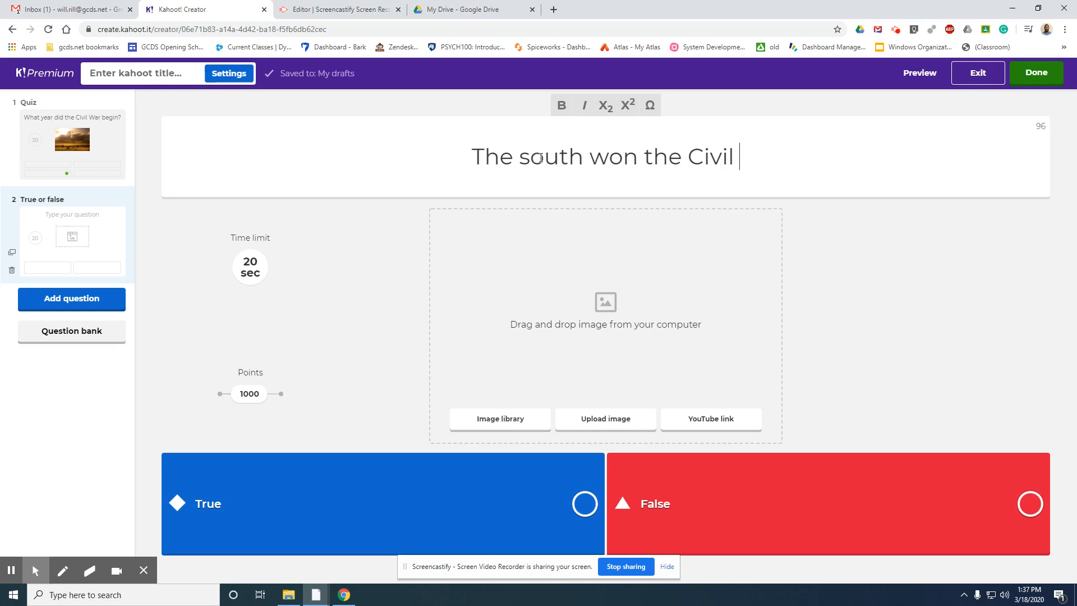
text(War.)
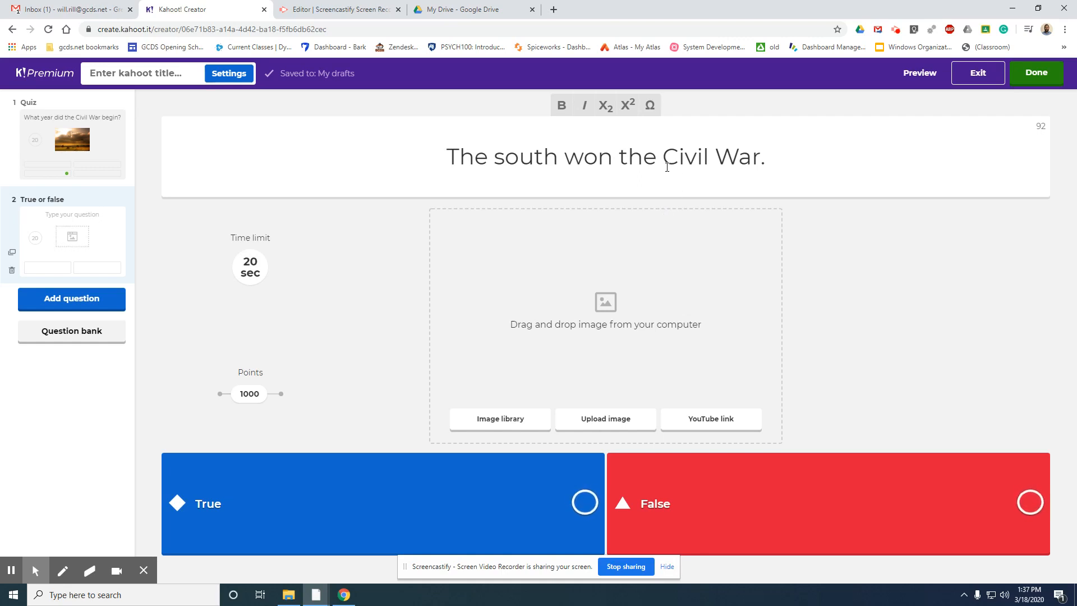
click(1029, 508)
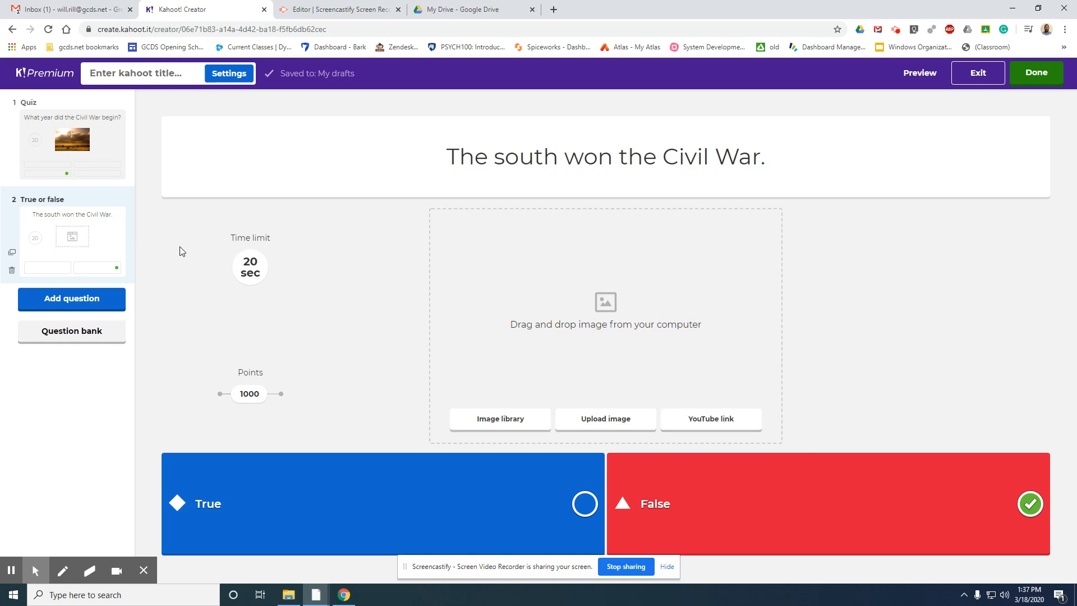
Step: Add an open-ended question with the text "What were the Northern states called during the Civil War"
click(75, 301)
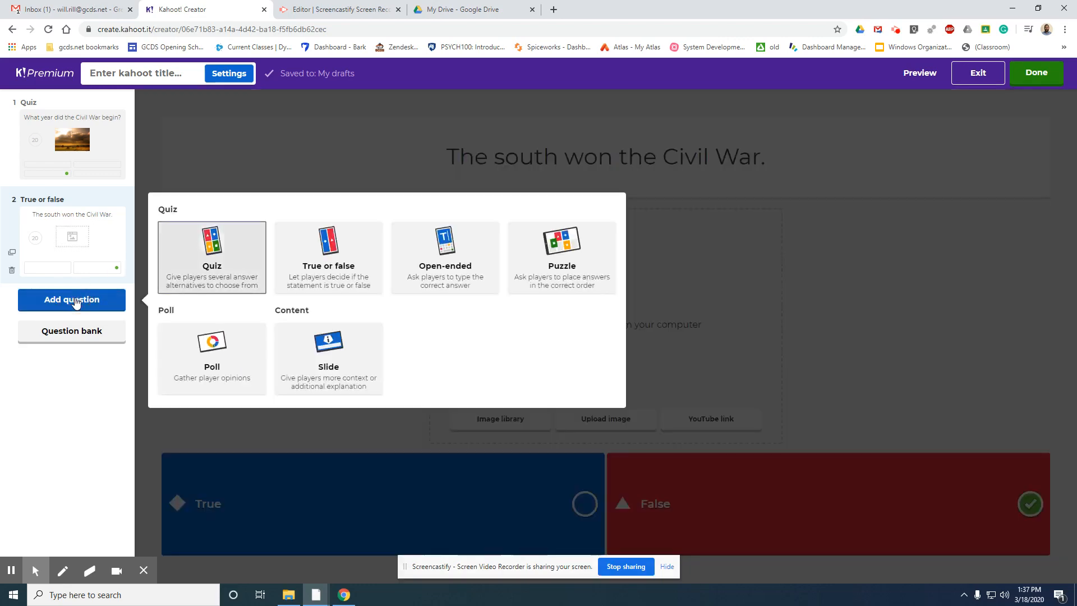
click(445, 252)
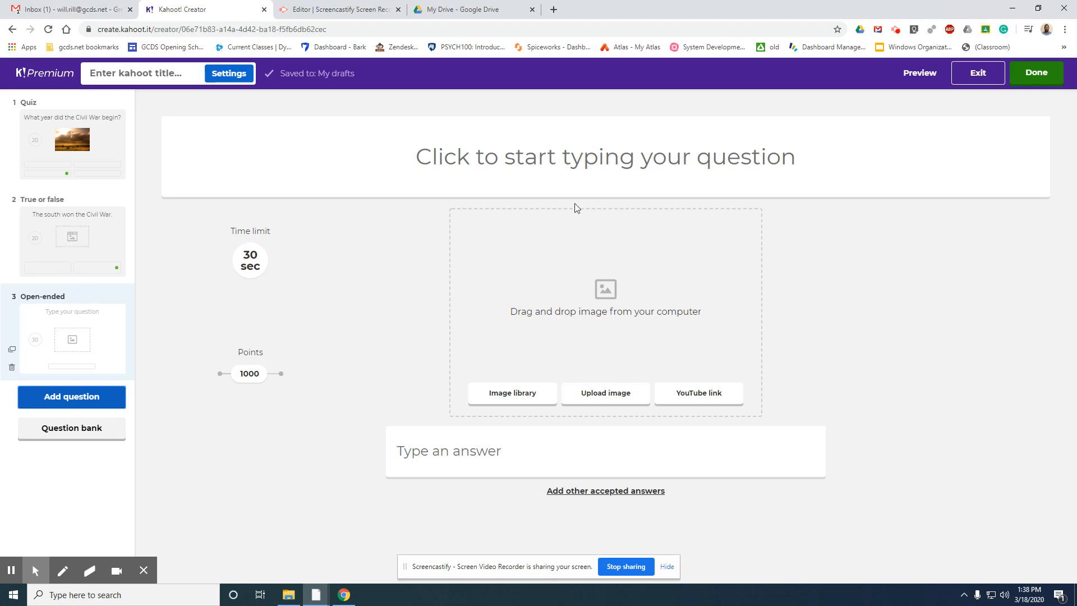
click(596, 161)
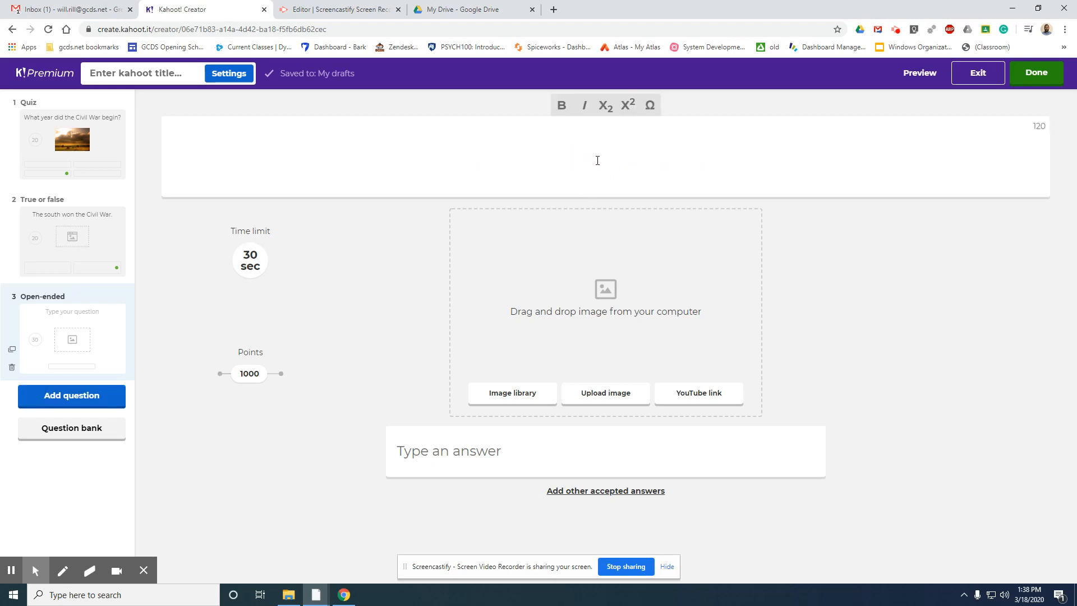
text(What were the )
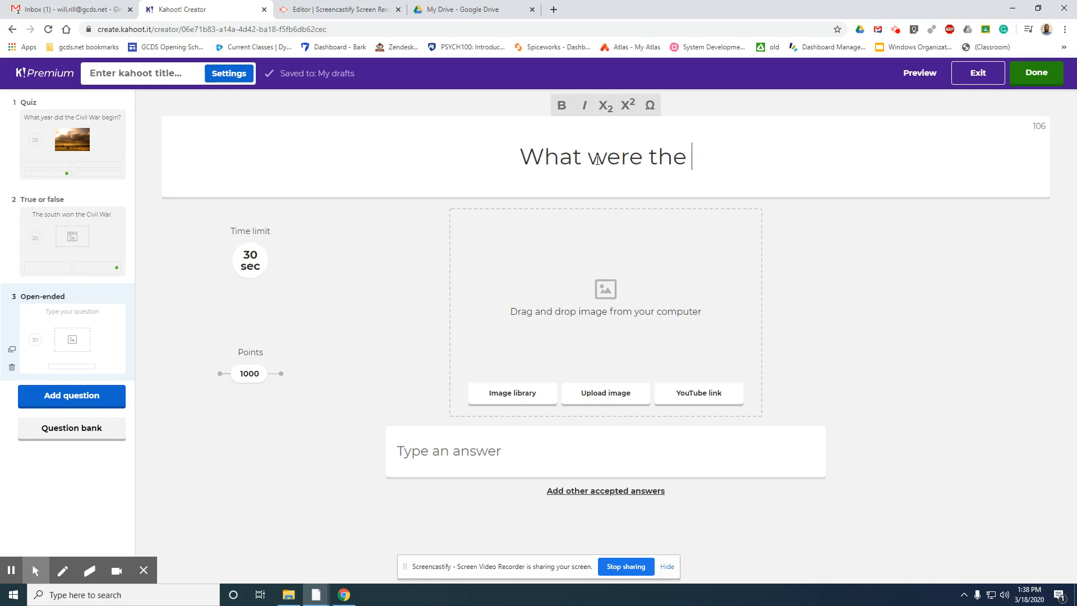
text(Northern )
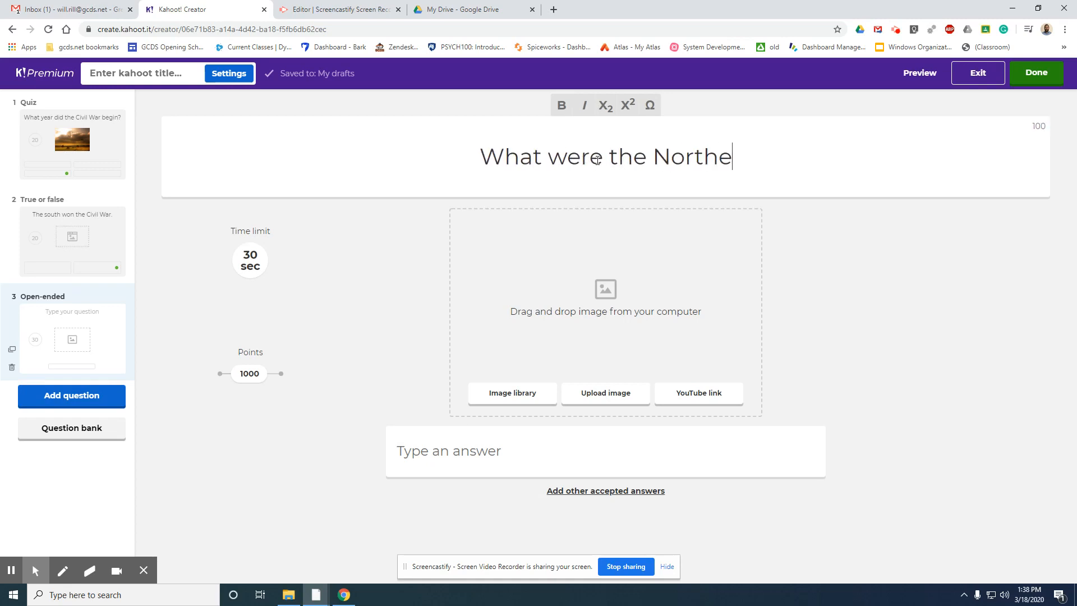
text(stat)
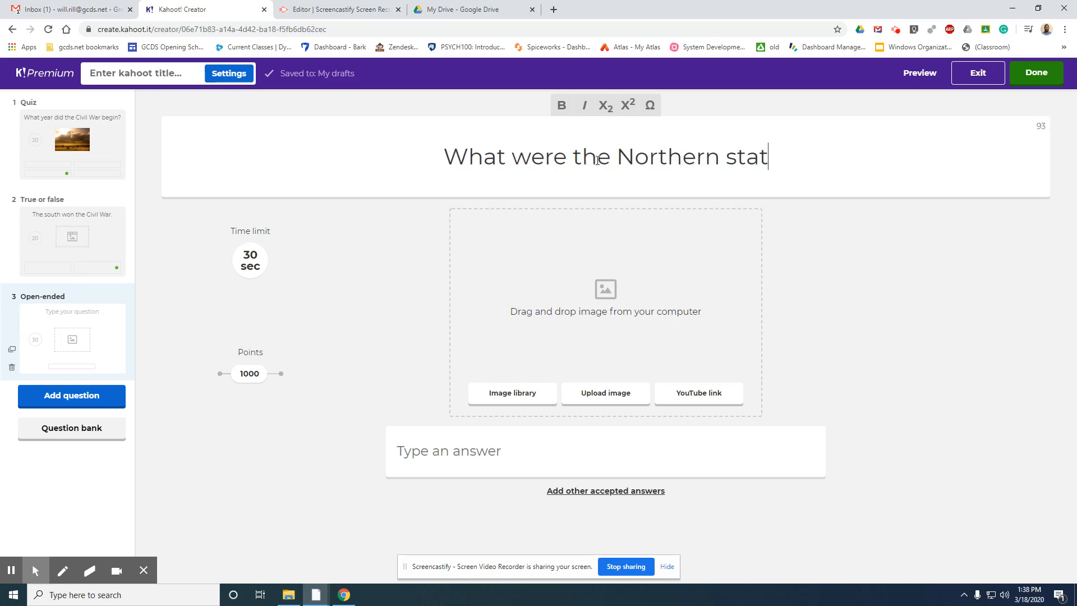
text(es called during the Civil War)
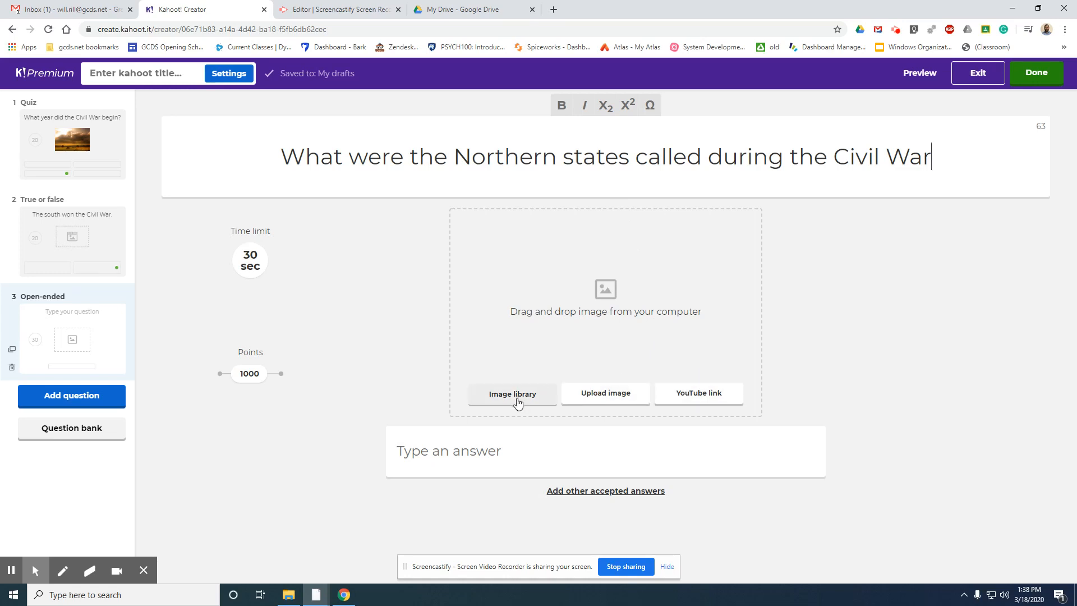
Step: Upload the Battle-flag_north_south_mxoh4x picture from the Kahoot folder in Pictures to the open-ended question
click(588, 395)
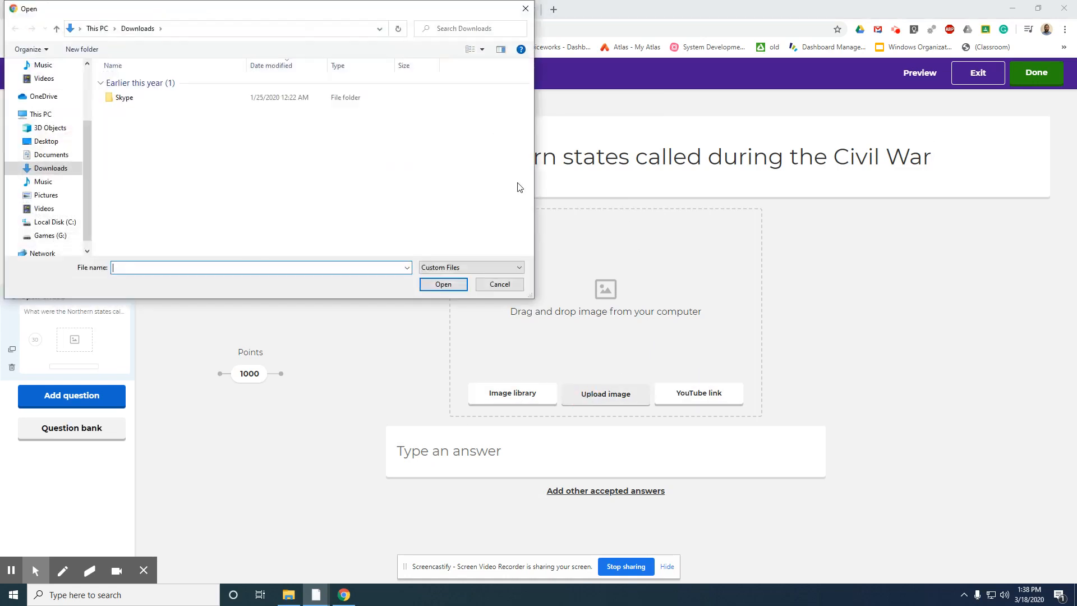
click(46, 194)
double_click(193, 100)
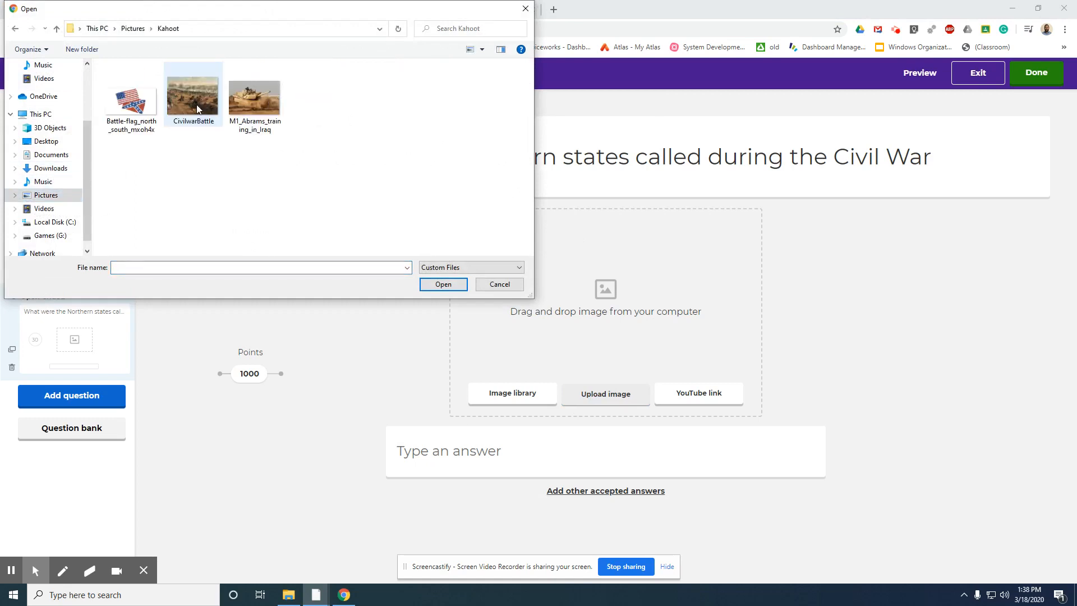
double_click(124, 97)
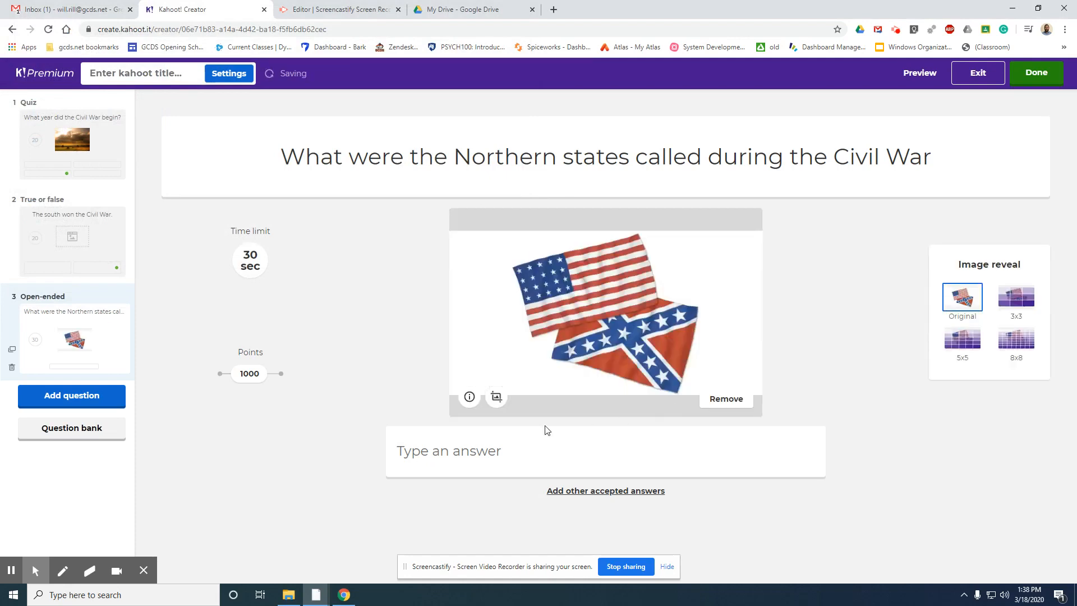
Step: Enter "The Union" as the main answer to the open-ended question
click(501, 450)
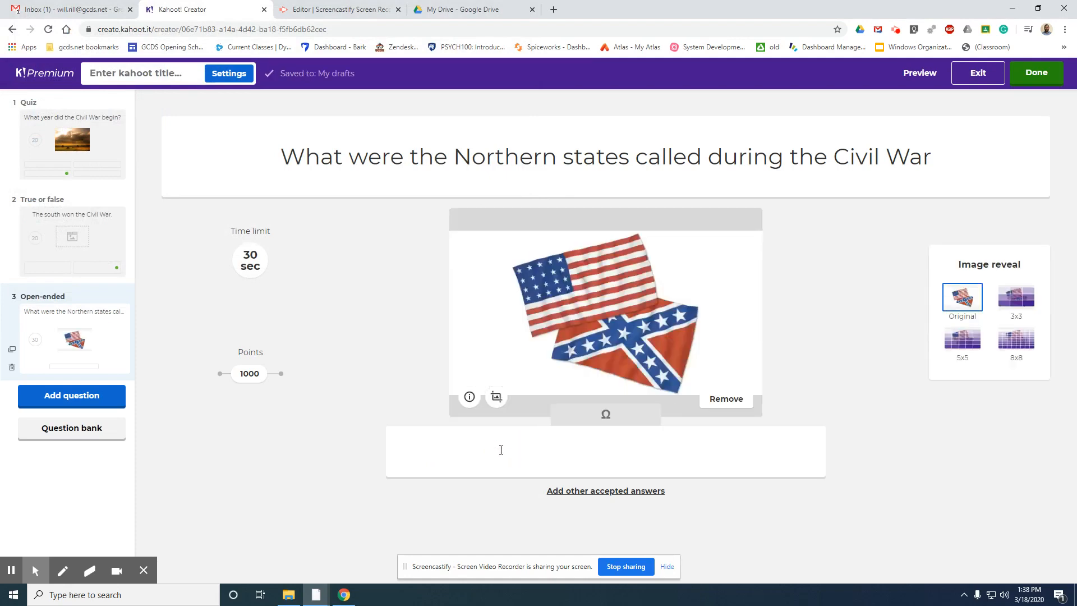
text(The Union)
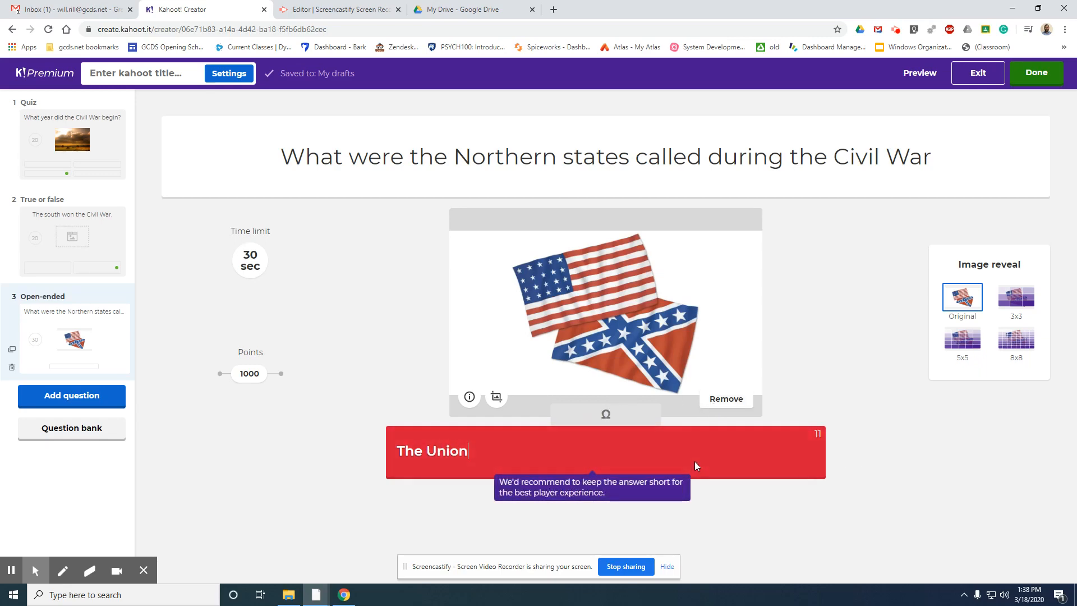
click(859, 454)
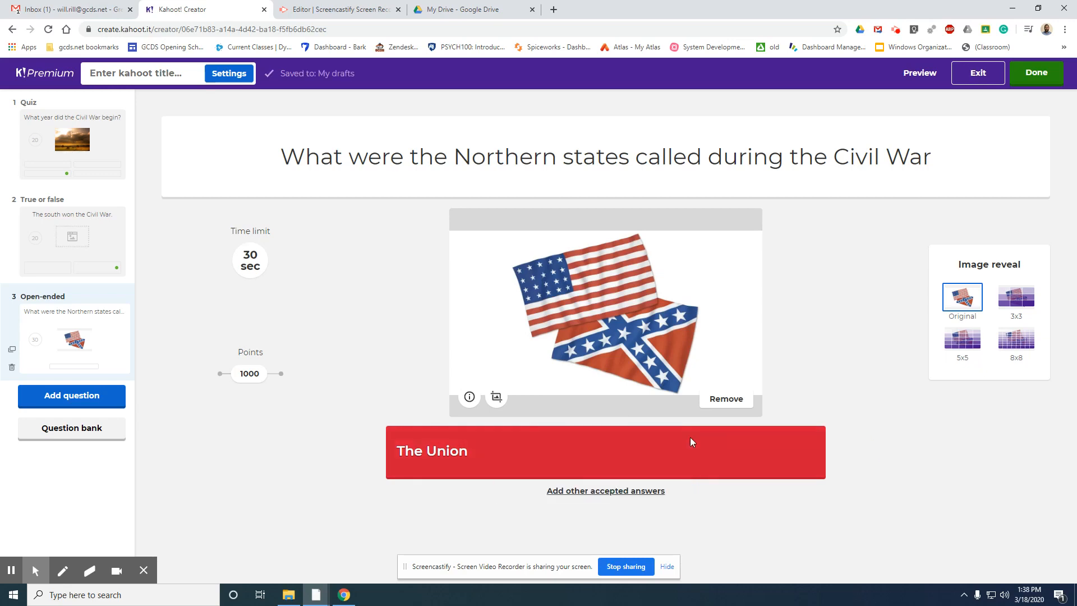
Step: Add "the union", "Union" and "union" as other accepted answers to the open-ended question
click(569, 490)
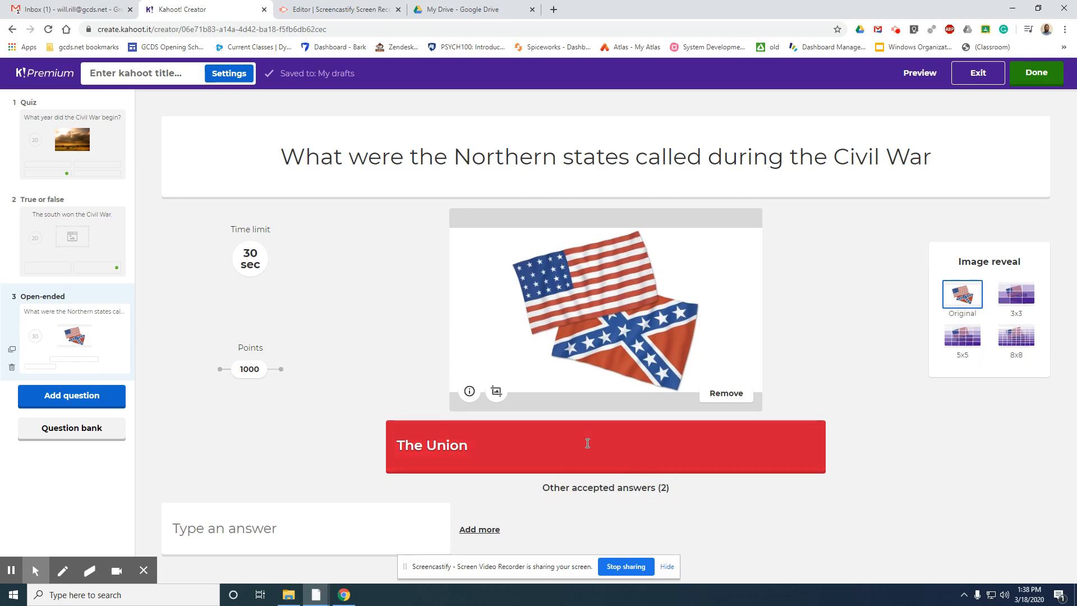
click(285, 526)
text(the union)
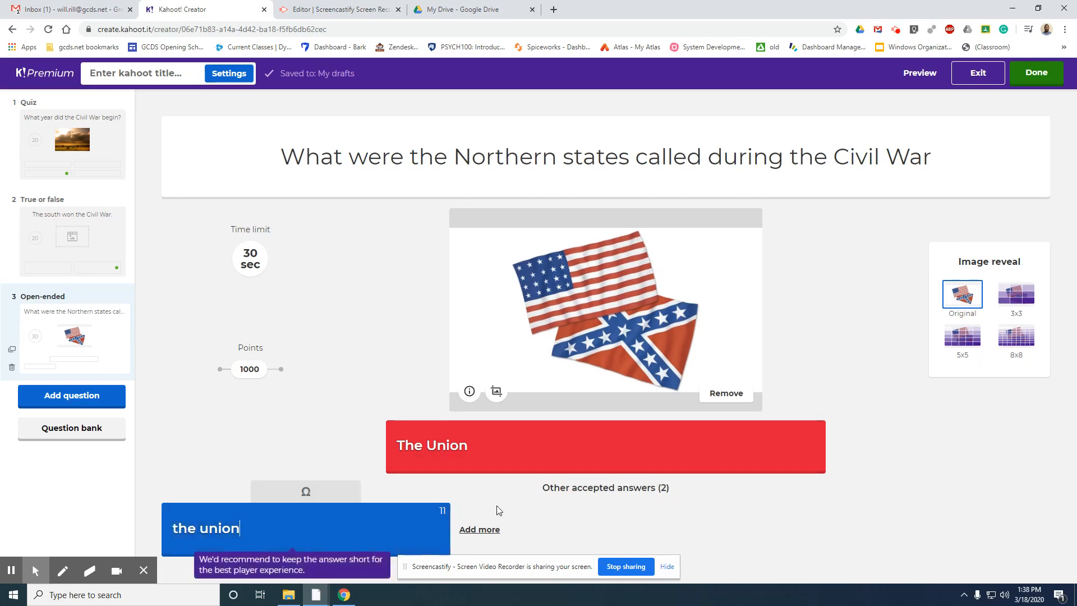
click(478, 531)
click(548, 529)
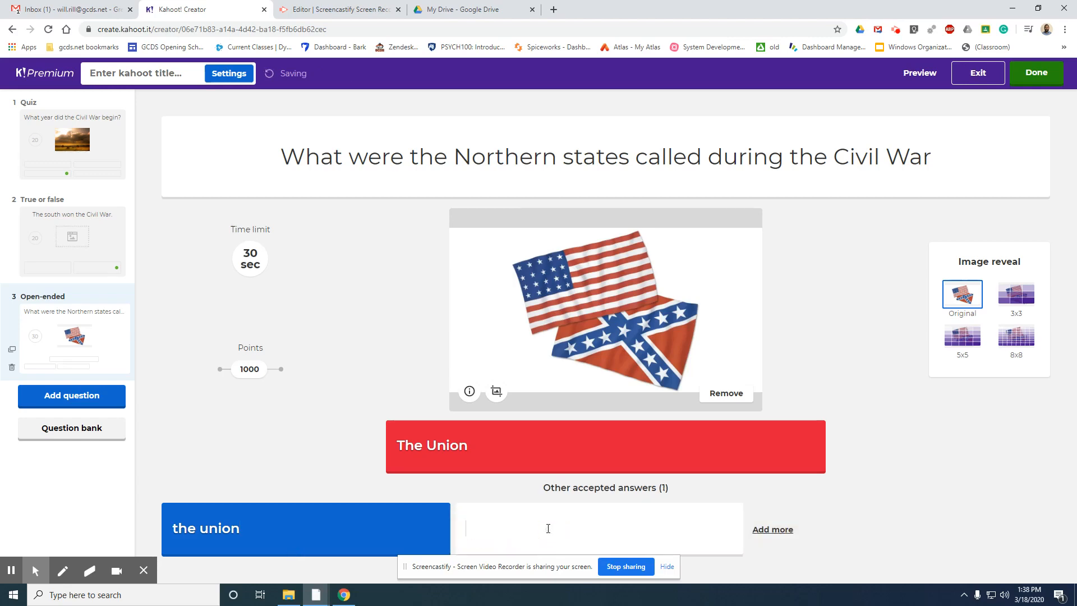
text(Union)
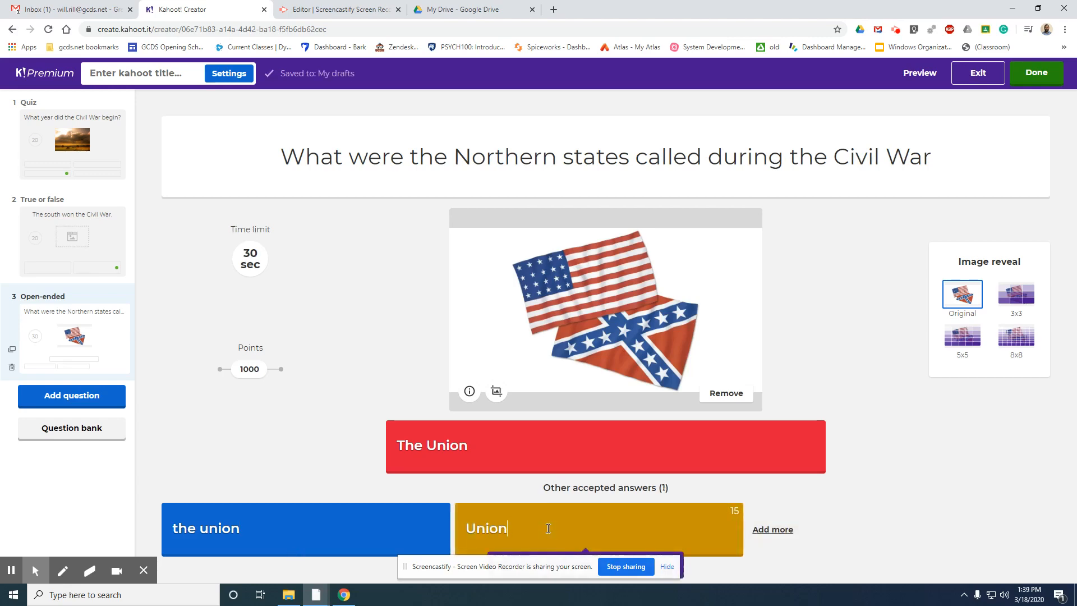
click(783, 529)
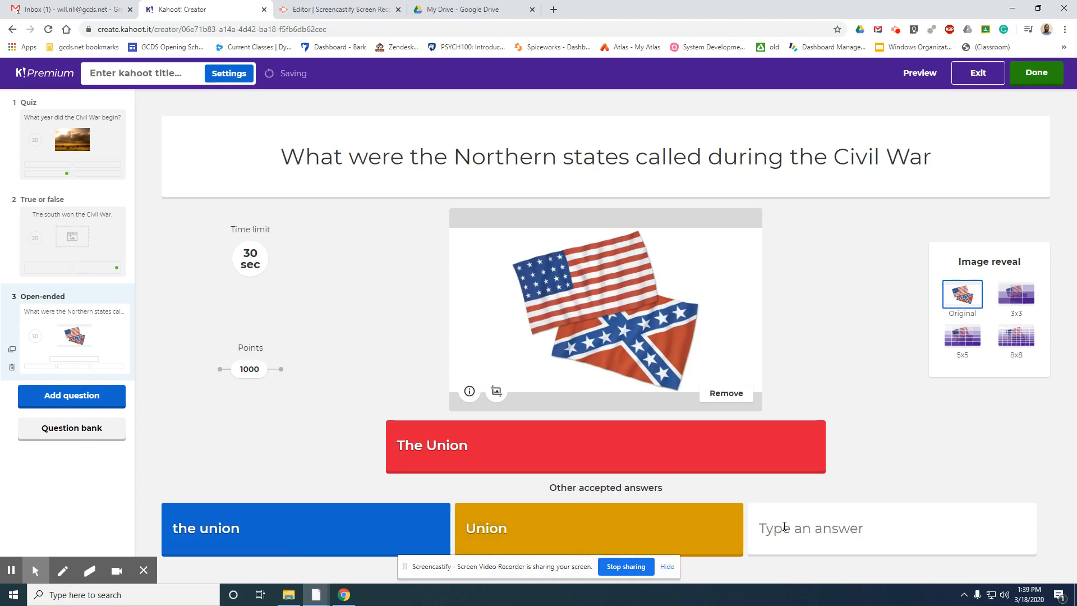
click(784, 526)
text(u)
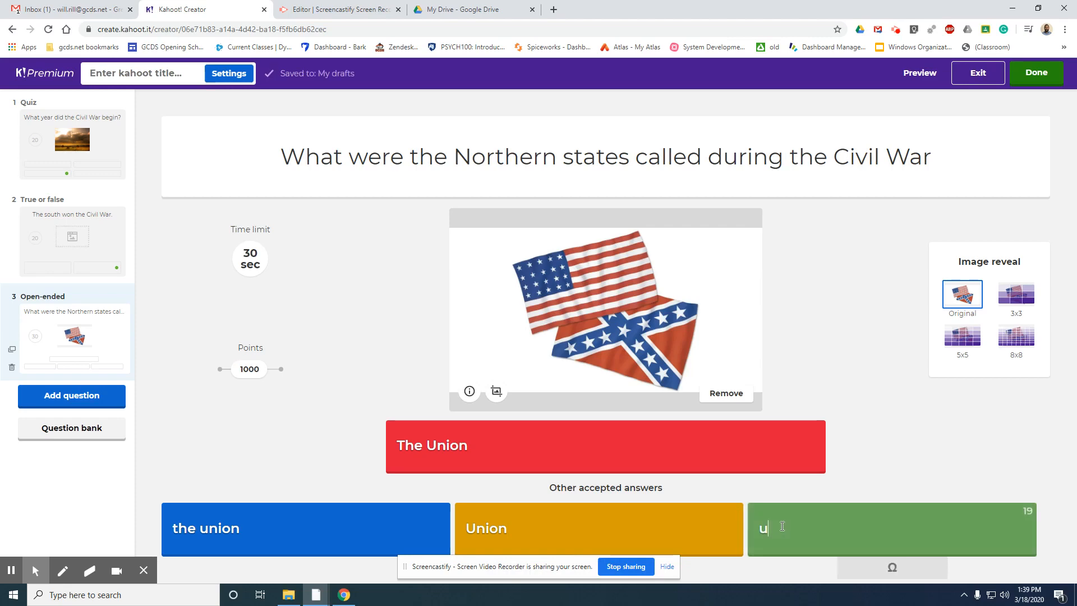
text(nion)
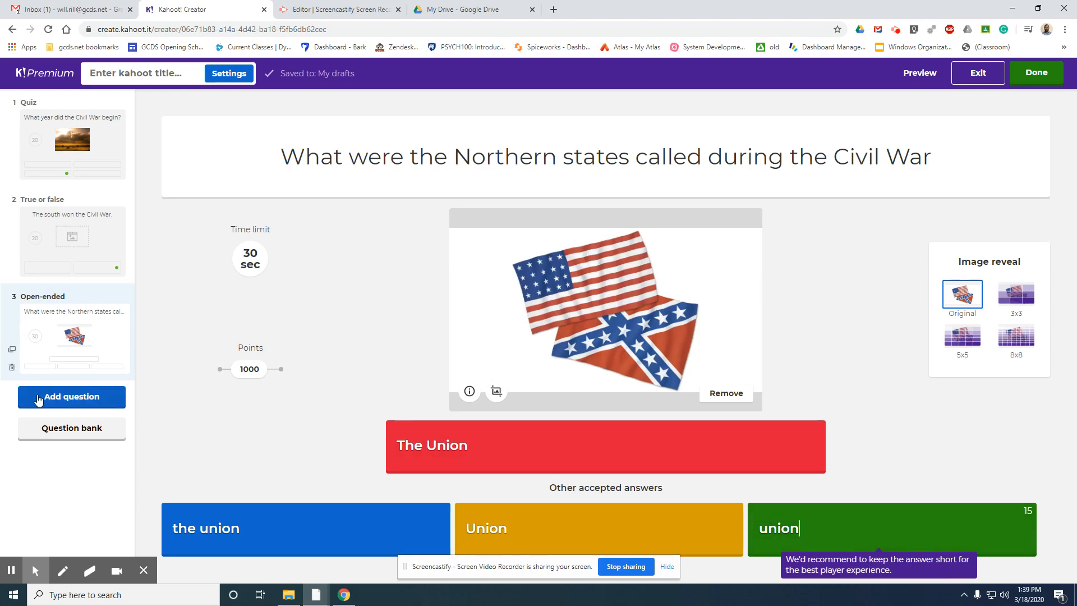
Step: Add a puzzle question reading "Arrange these wars in order from oldest to most recent. Oldest on the left, most recent on the right."
click(74, 397)
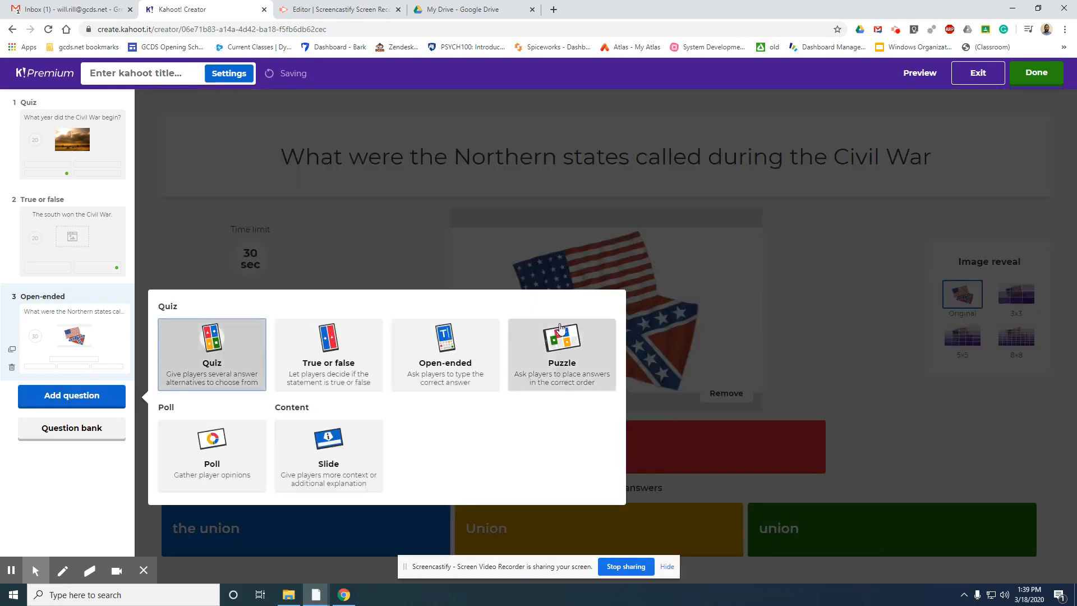
click(567, 355)
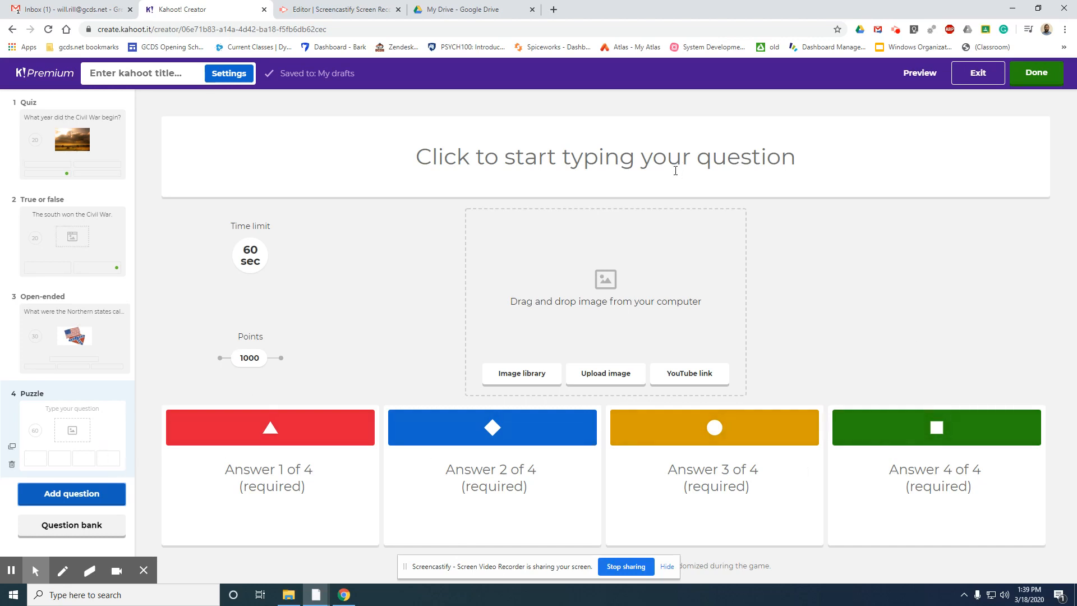
click(659, 163)
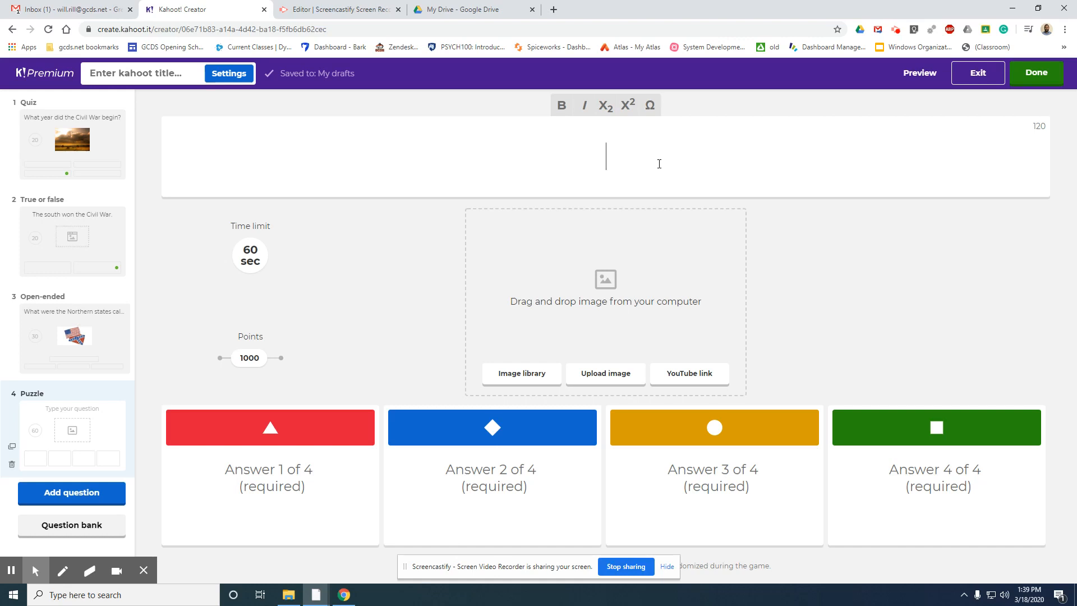
text(Arrange these wa)
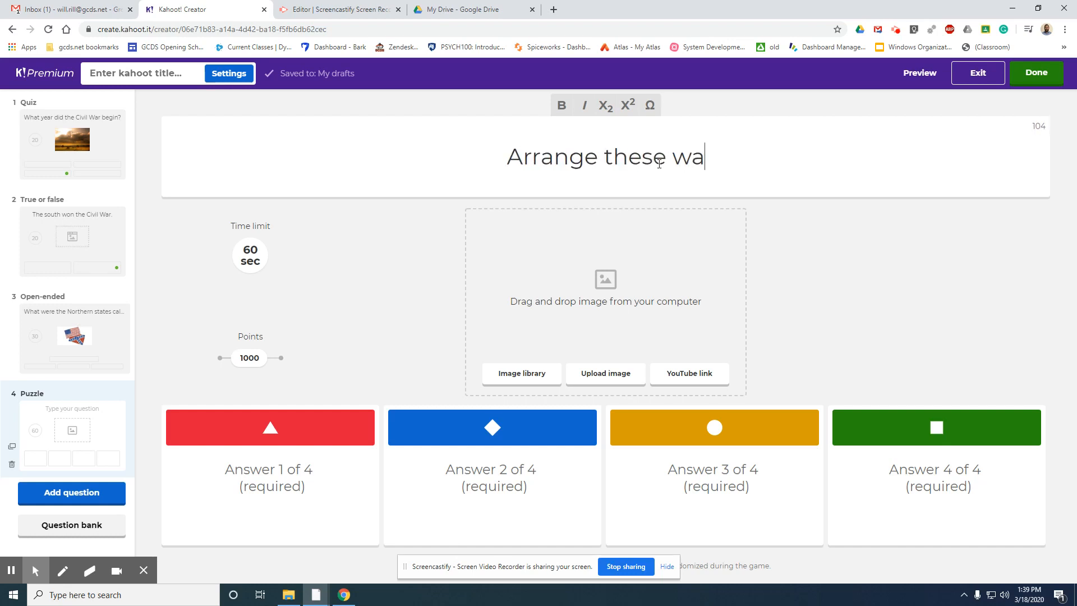
text(rs in order fro)
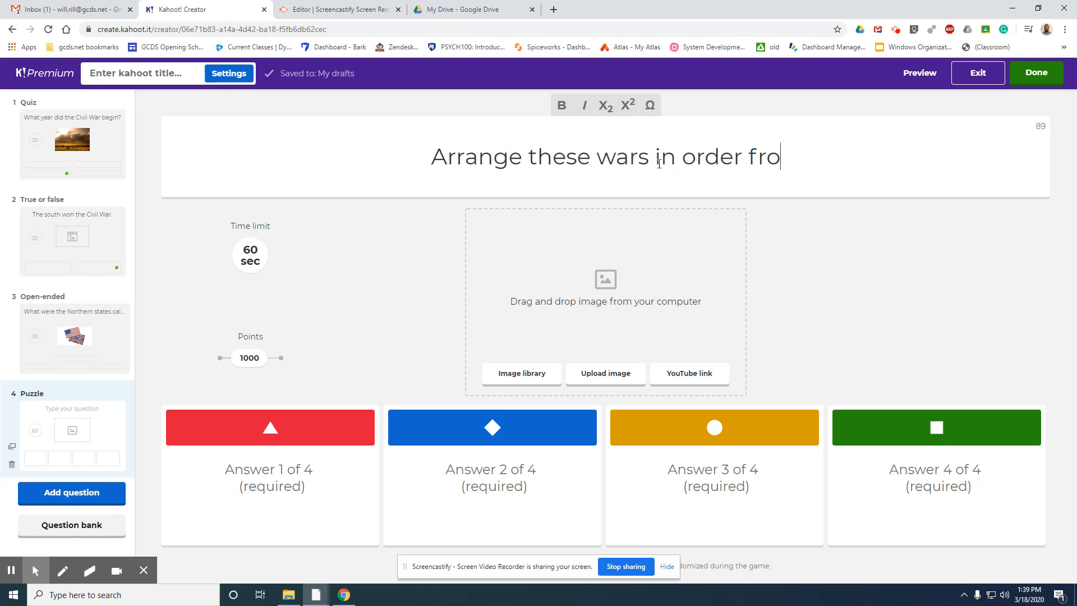
text(m oldest to most re)
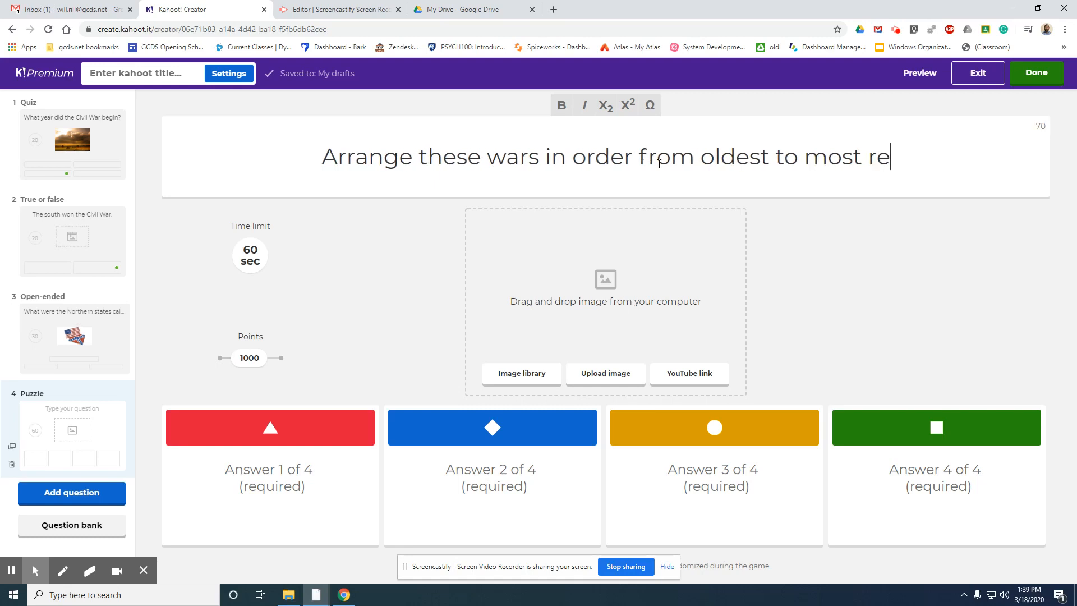
text(cent. Ol)
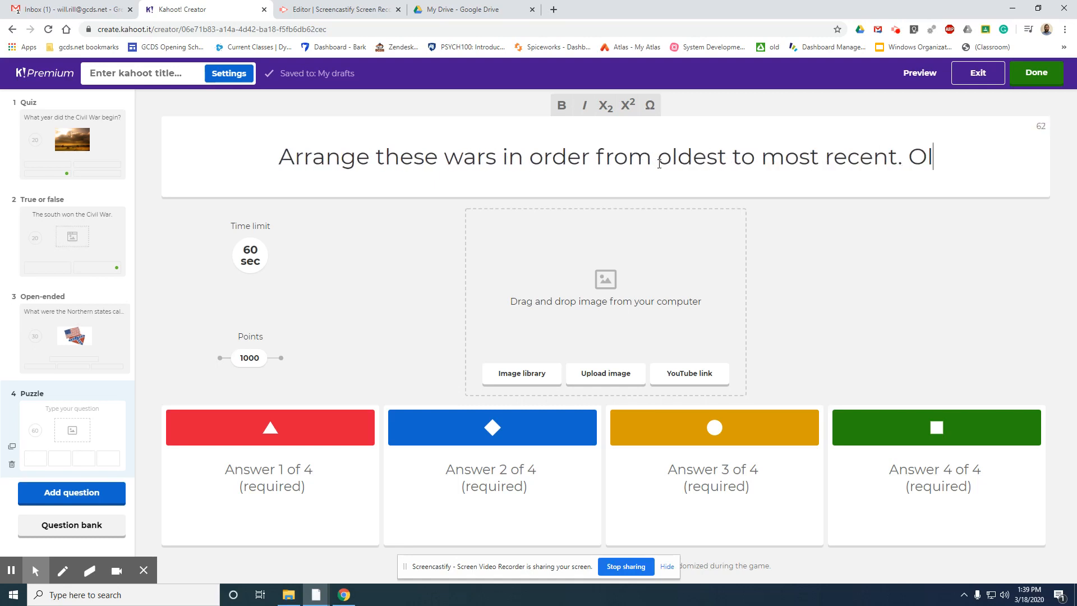
text(dest on the )
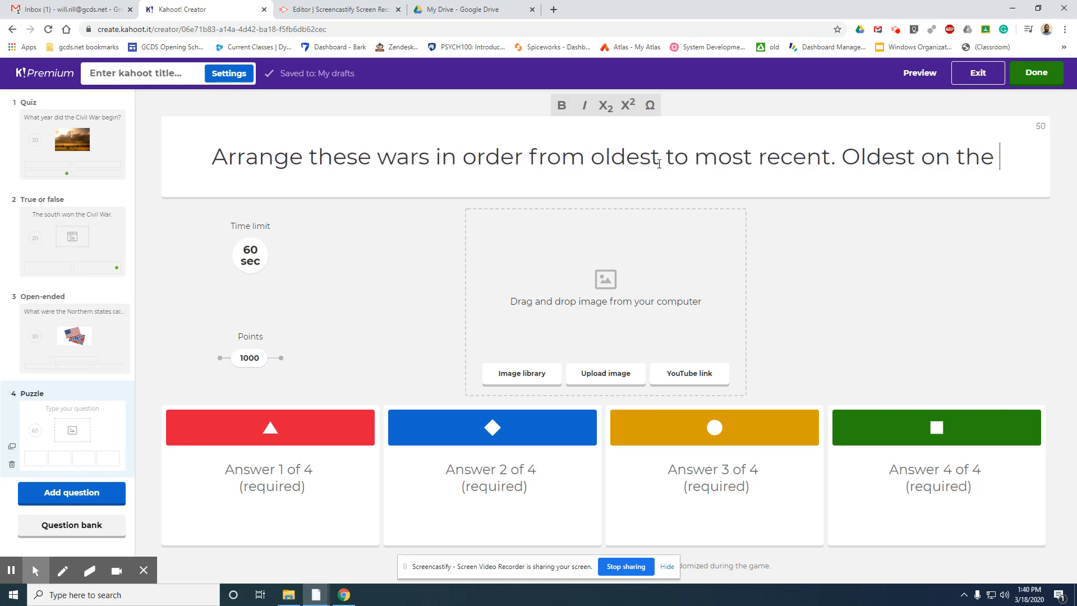
text(left, mos)
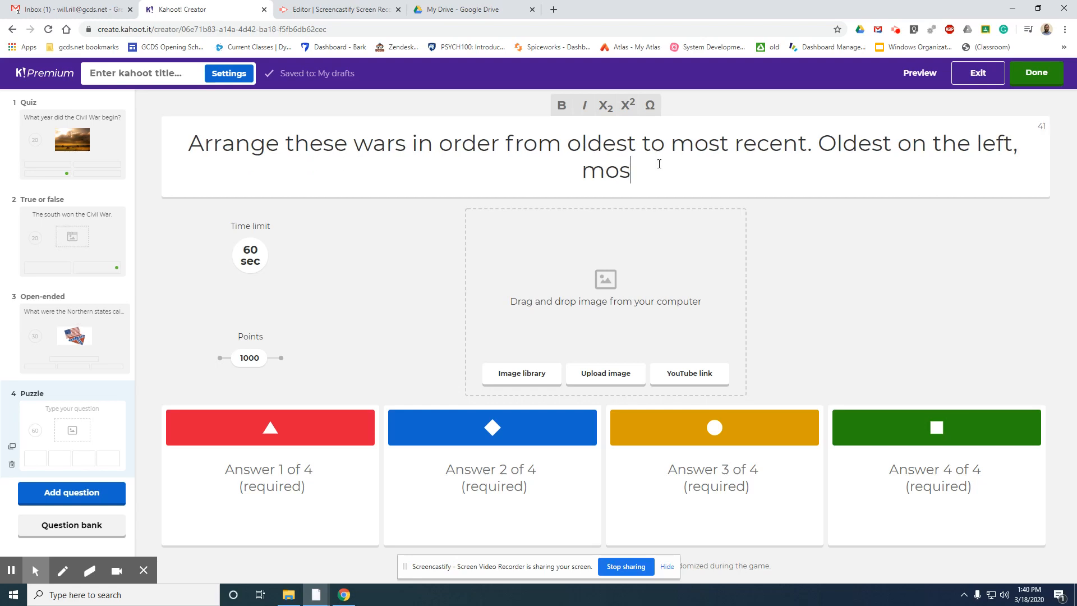
text(t recent on the right.)
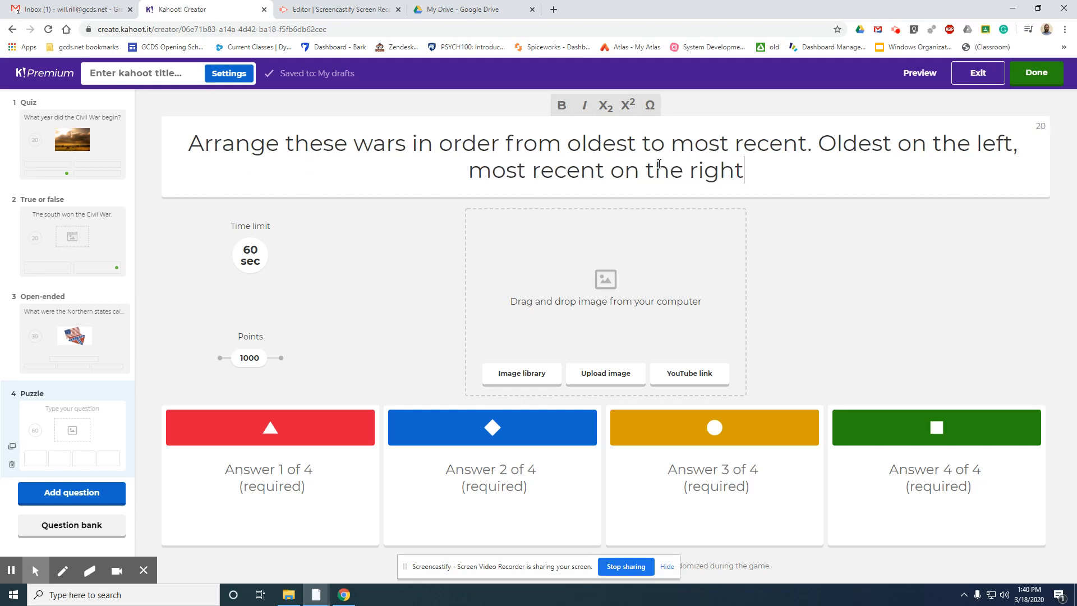
Step: Upload the M1_Abrams_training_in_Iraq picture from the Kahoot folder in Pictures to the puzzle question
click(607, 371)
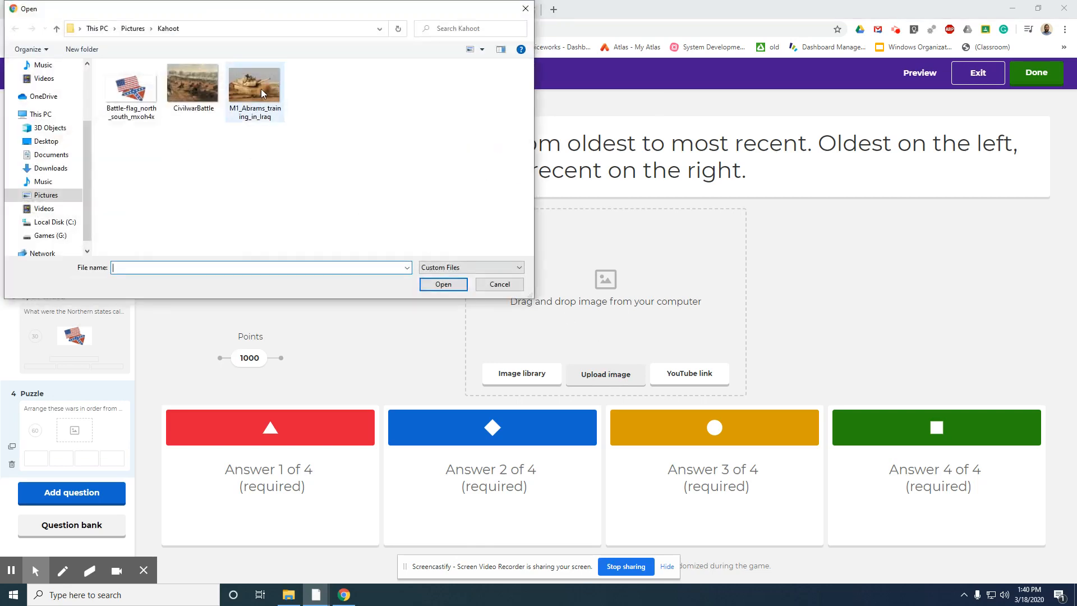
double_click(261, 89)
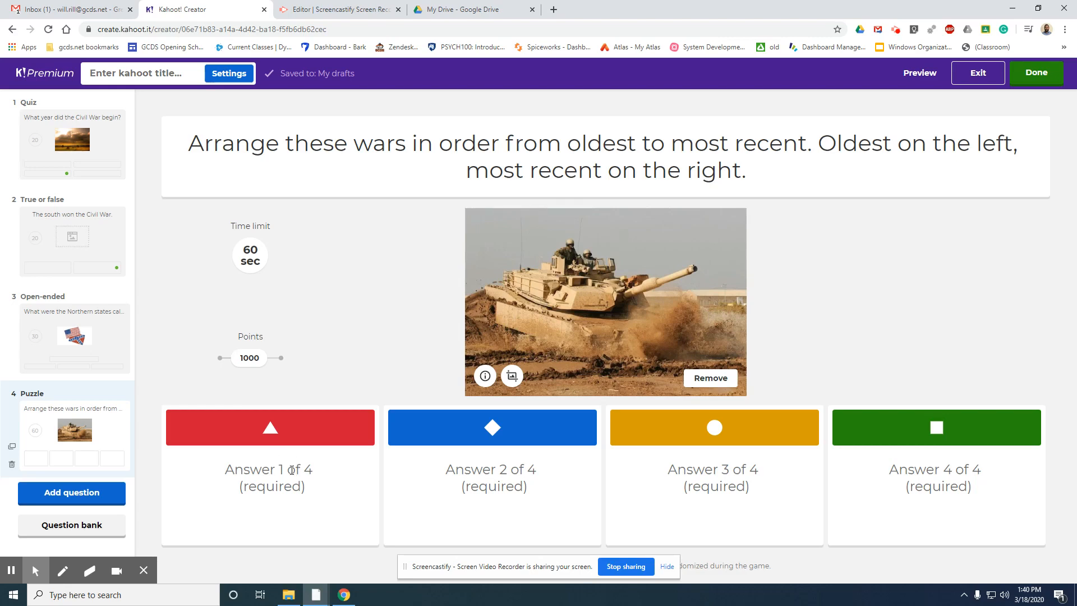
Step: Enter "American Revolution", "Civil War", "World War I" and "World War II" as the puzzle's four answers in that order
click(291, 470)
text(American R)
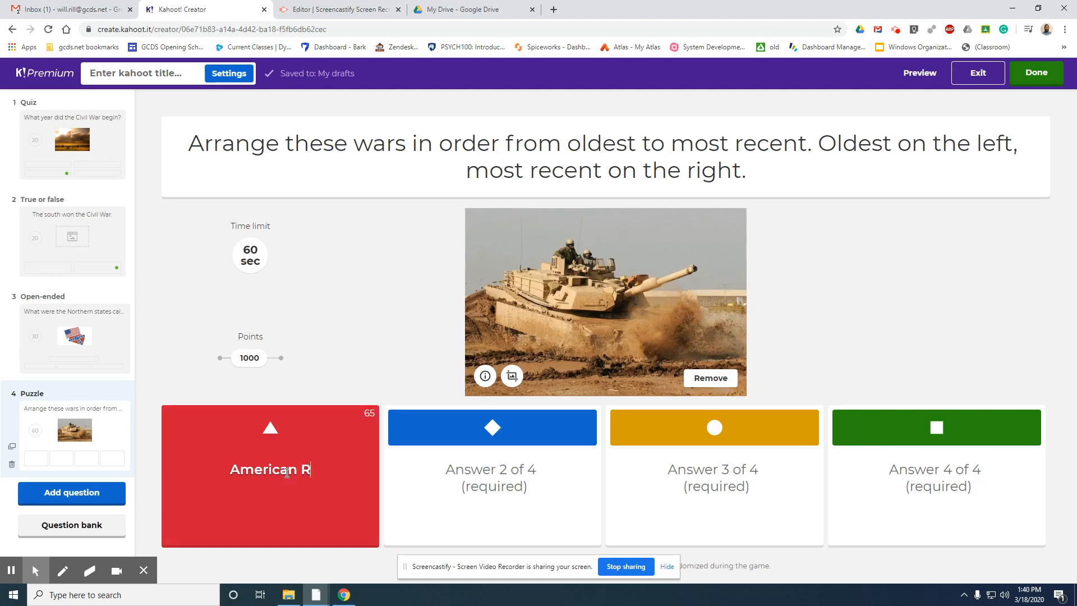
text(evolution)
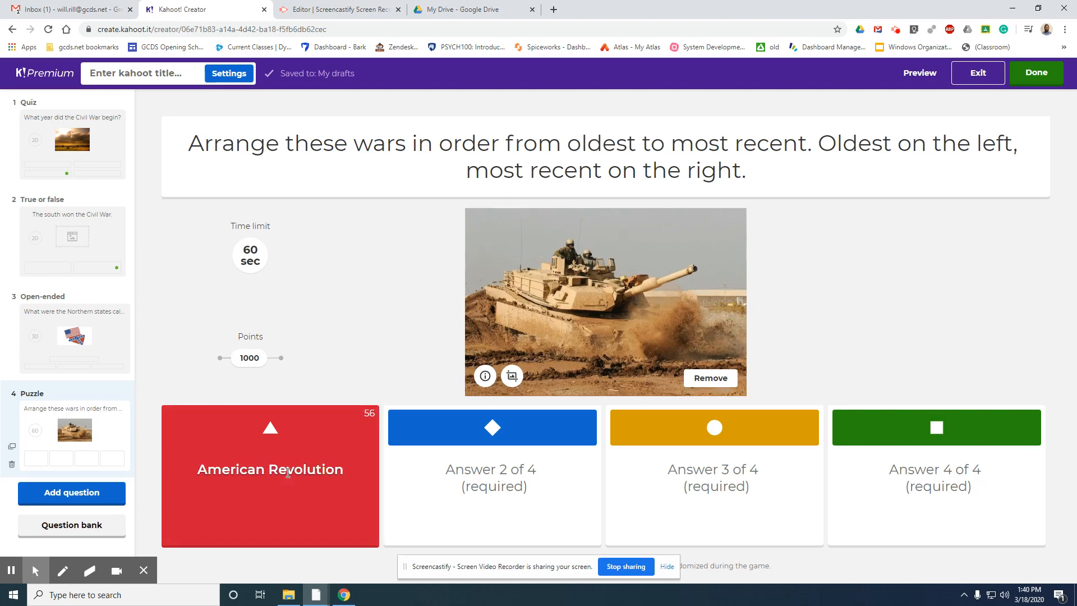
click(482, 472)
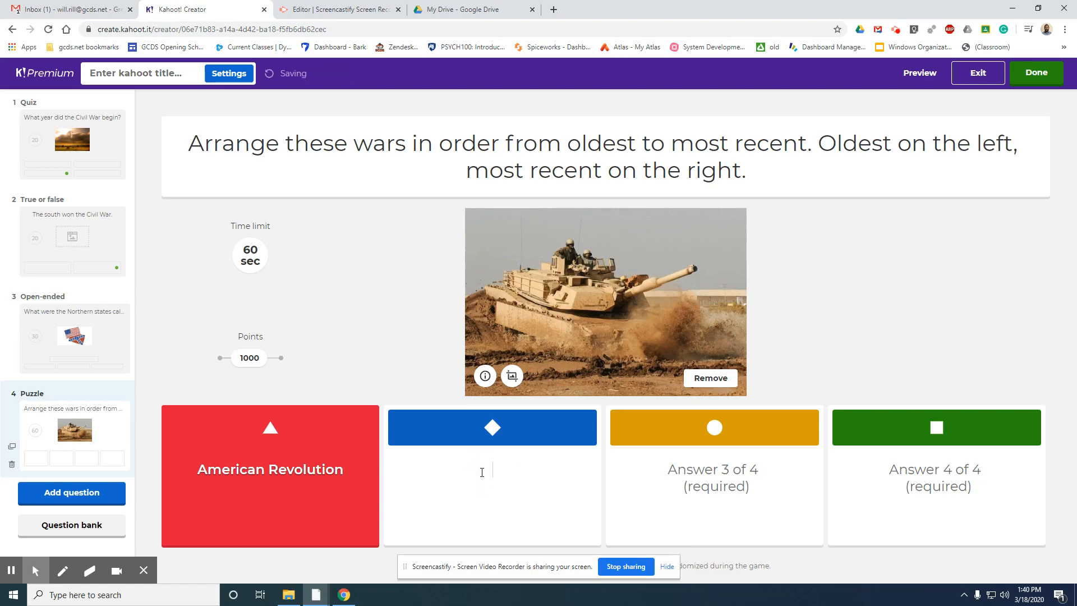
text(Civil War)
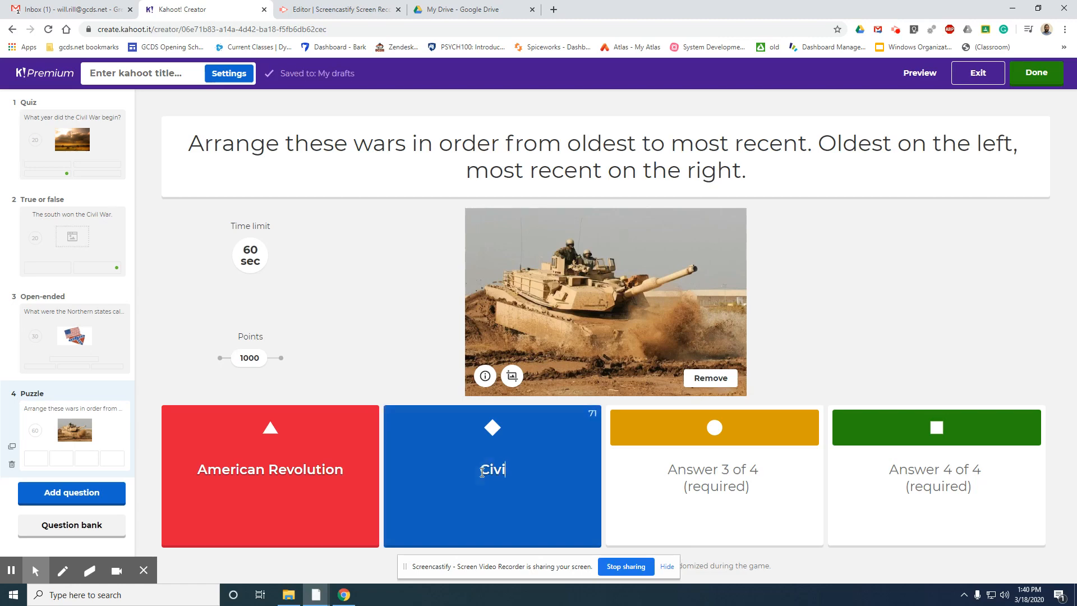
click(712, 477)
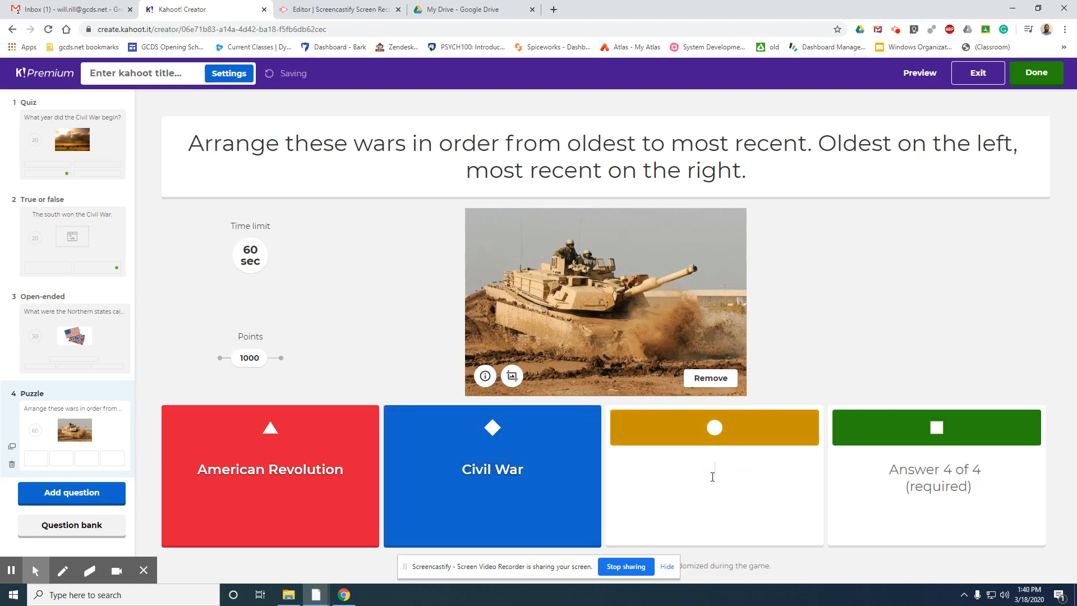
text(World War I)
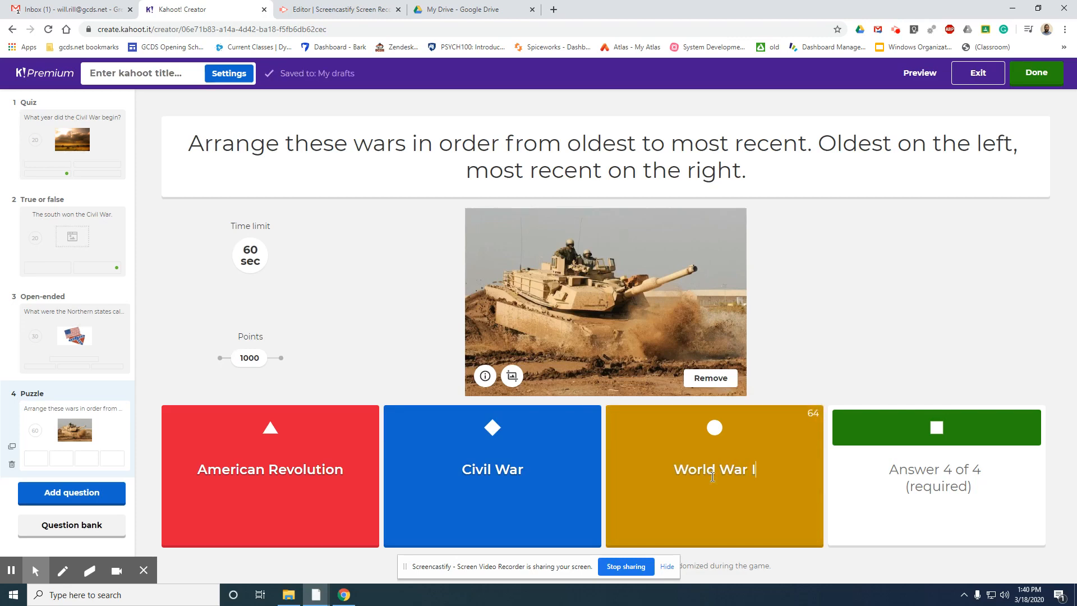
click(933, 472)
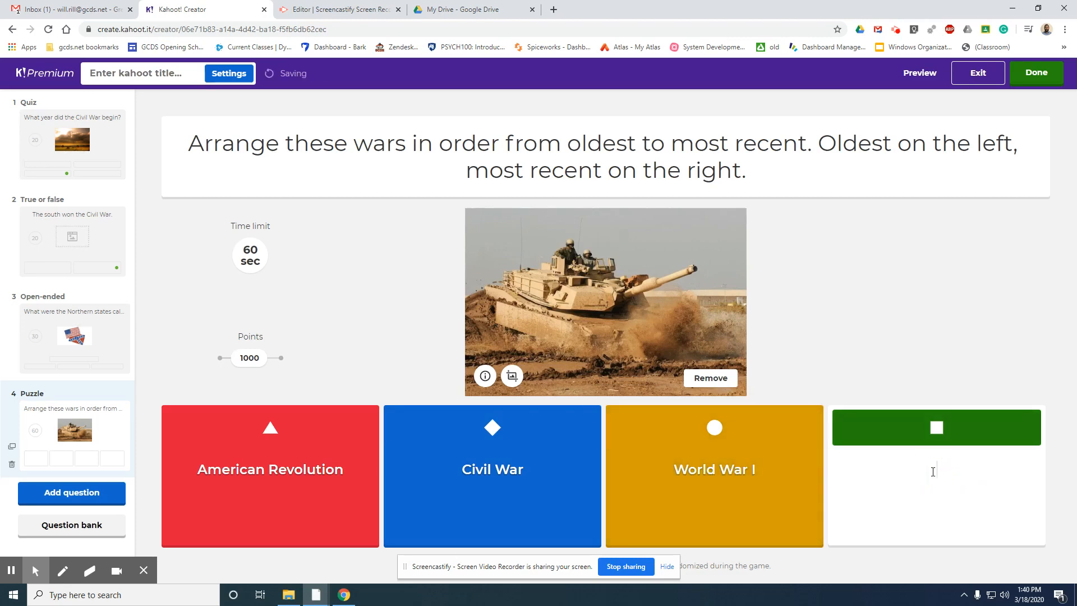
text(World War II)
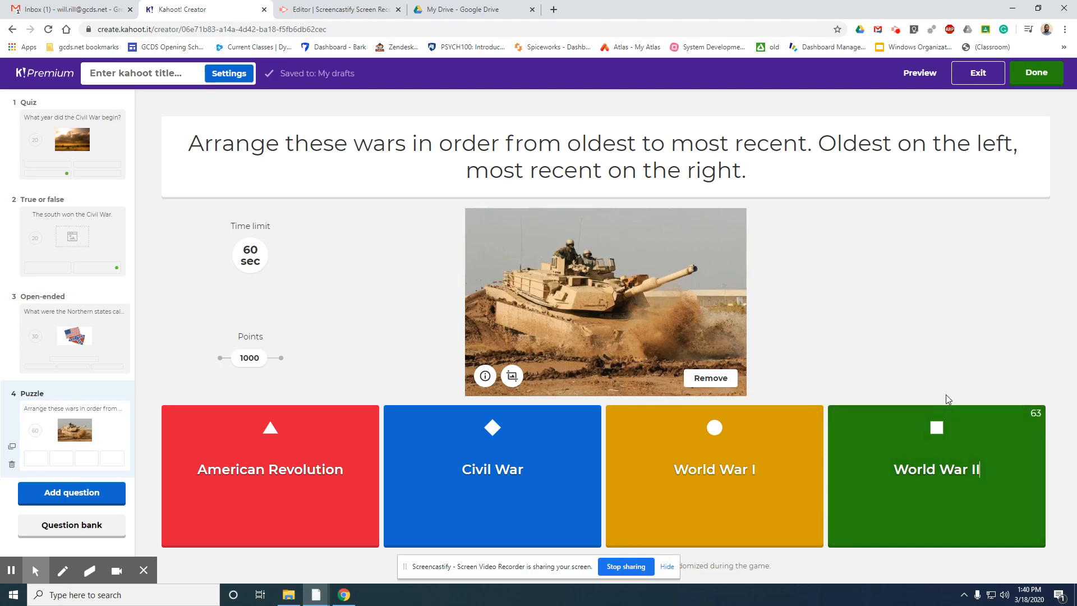
Step: Set the puzzle question's points to 2000 and its time limit to 30 seconds
drag(247, 362, 281, 359)
click(250, 256)
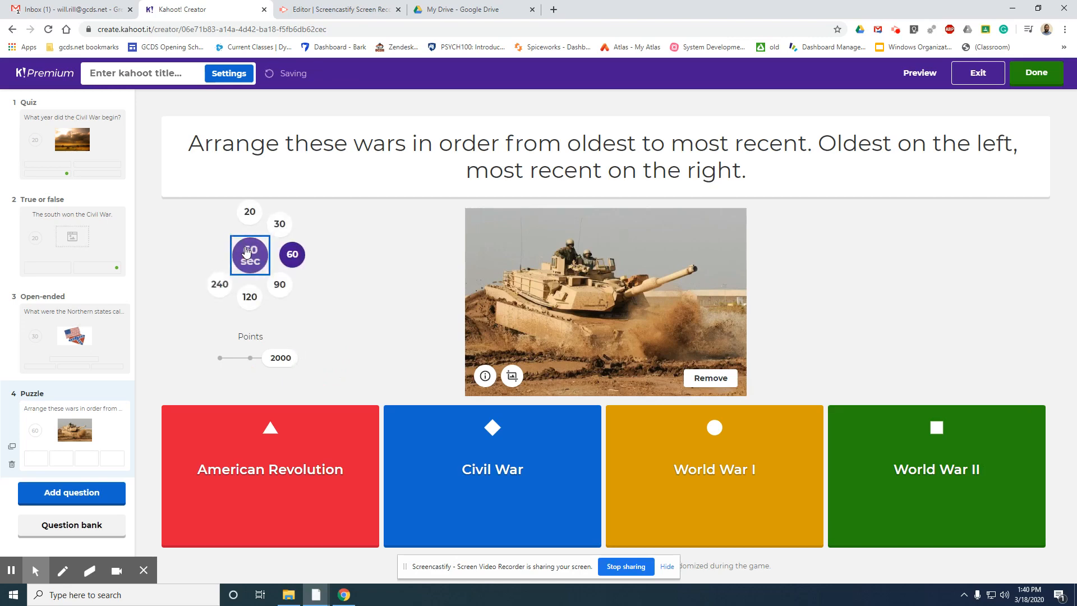
click(280, 226)
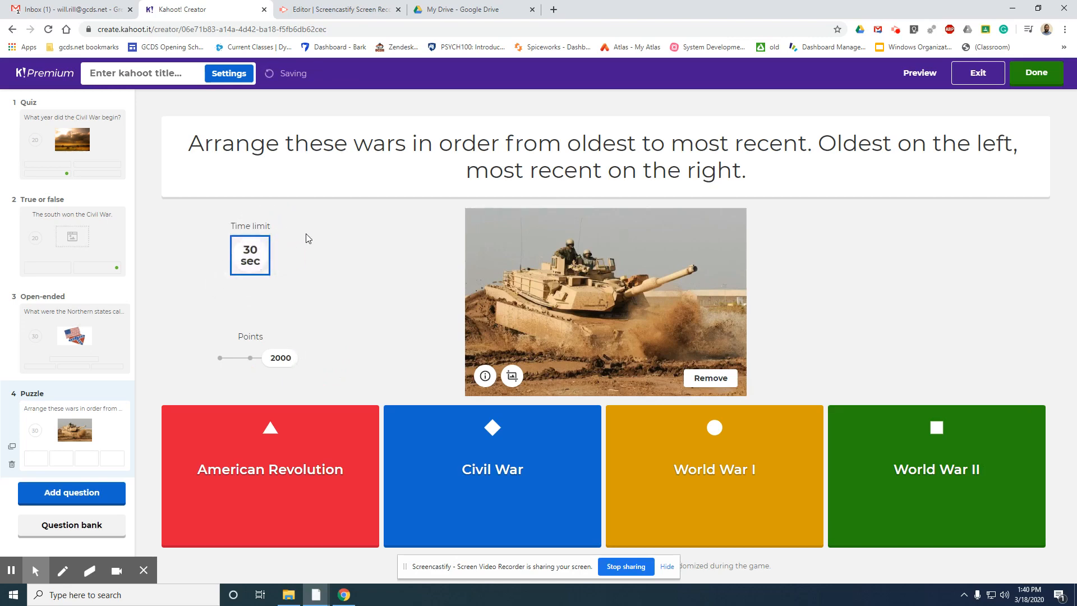
Step: Add a content slide with the title "The War of 1812 began in 1812."
click(79, 493)
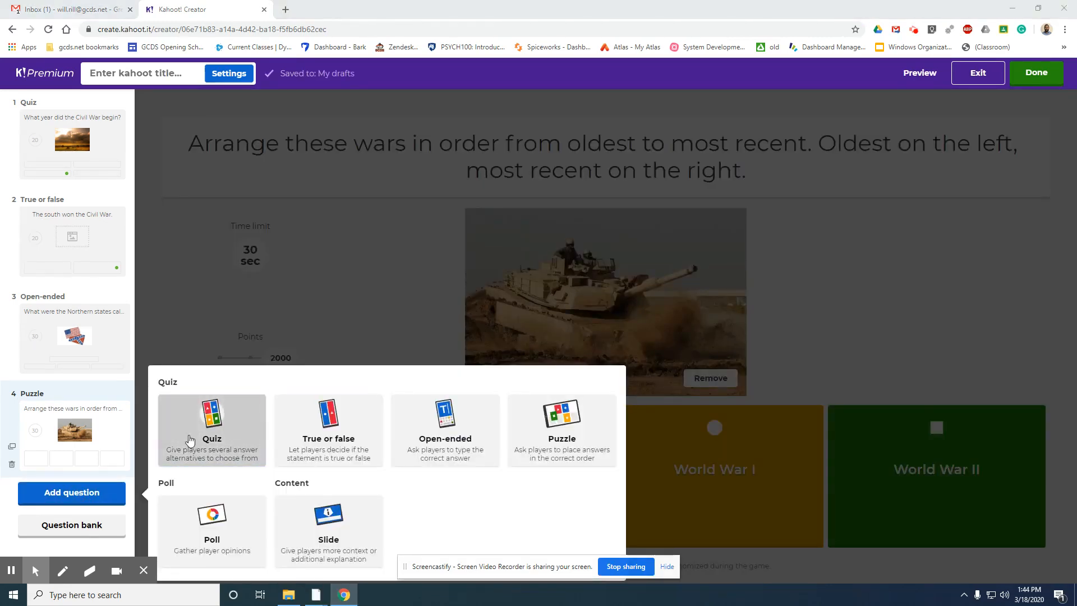
click(329, 530)
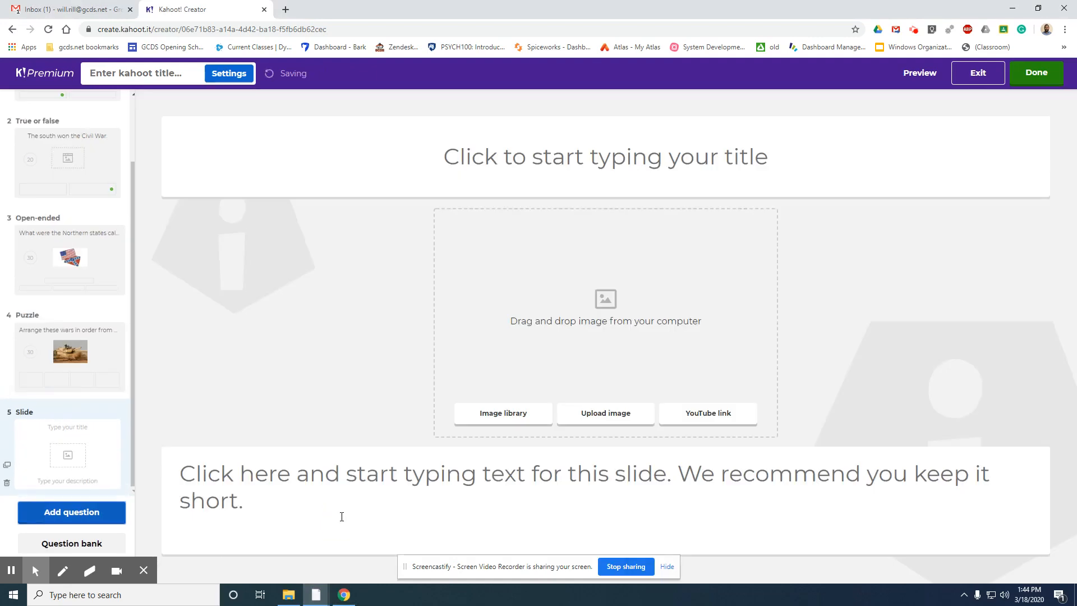
click(617, 165)
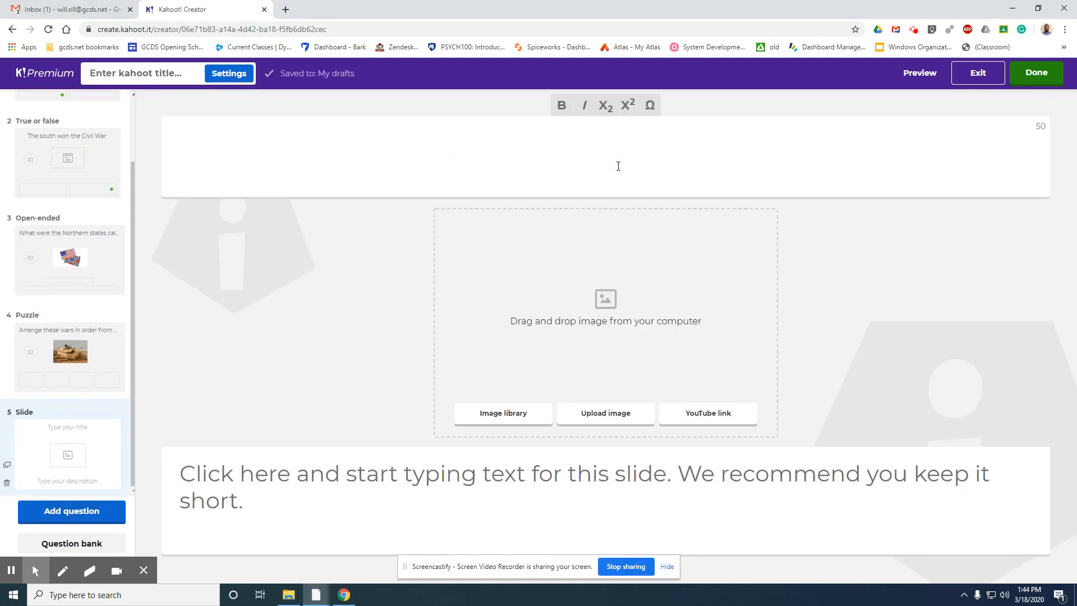
text(The War of 1)
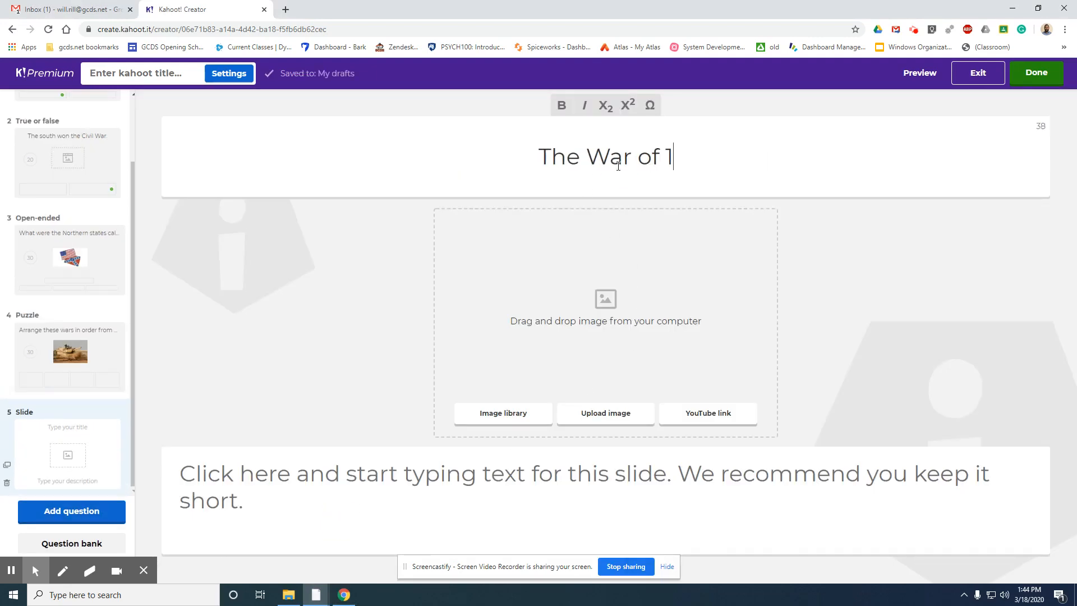
text(812 began in)
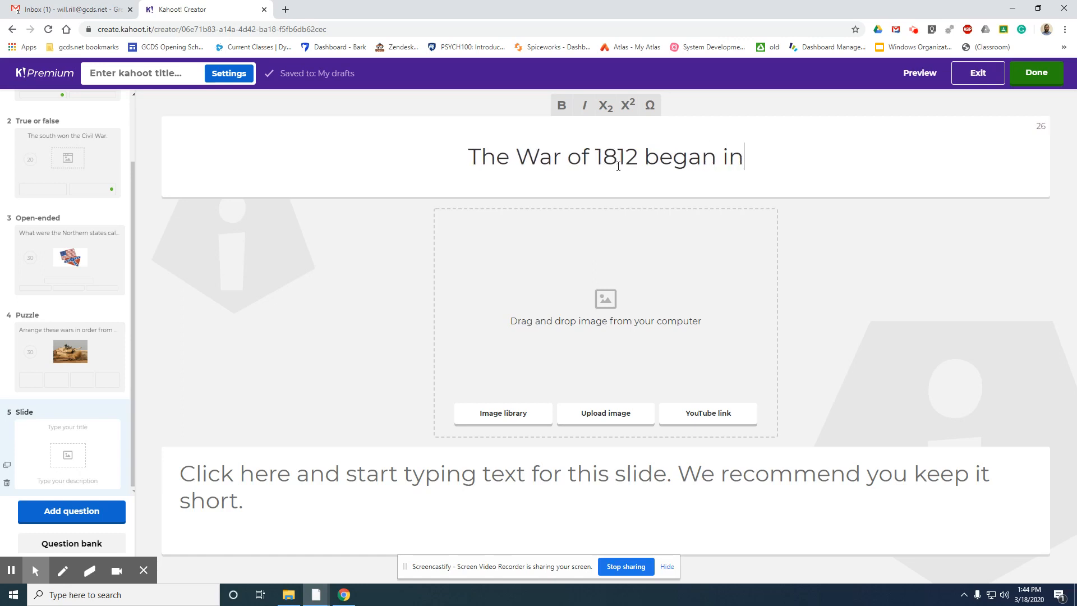
text( 1812)
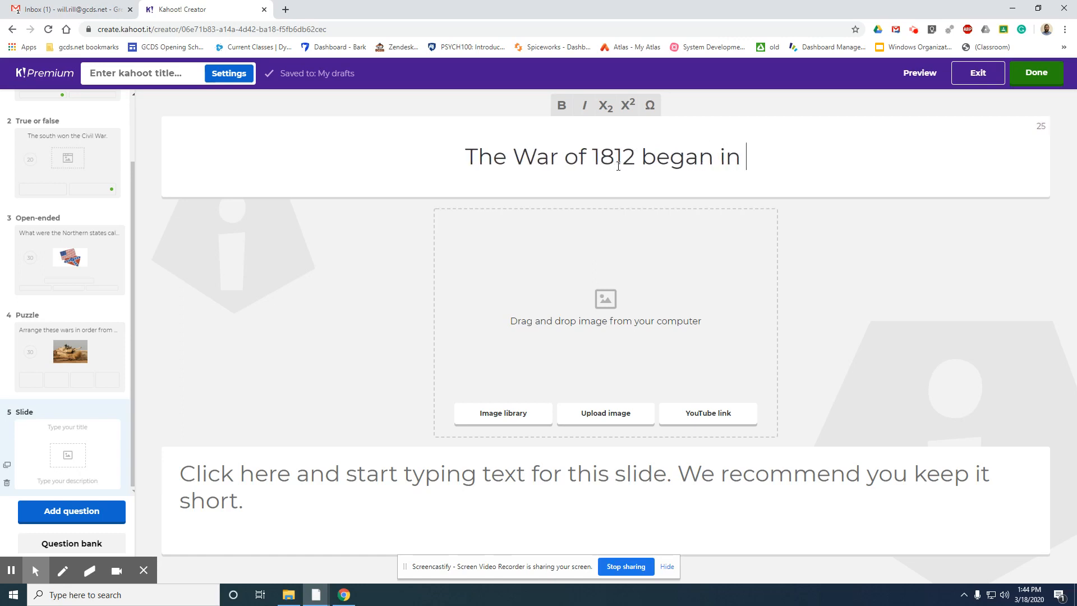
text(.)
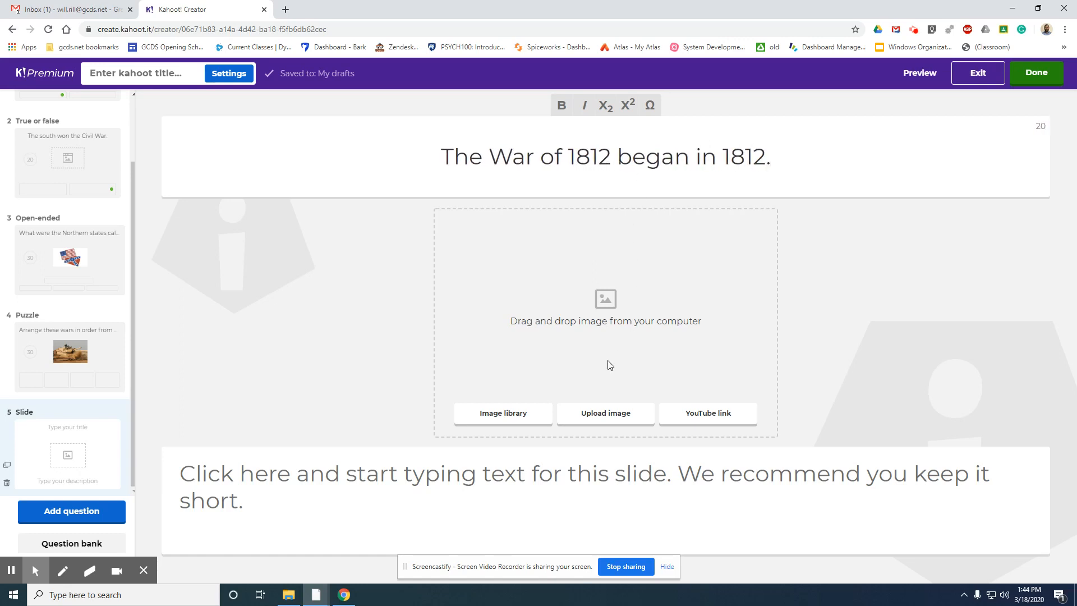
Step: Search the Kahoot image library for "war of 1812" and insert the picture of wooden "War of 1812" letters on the slide
click(614, 414)
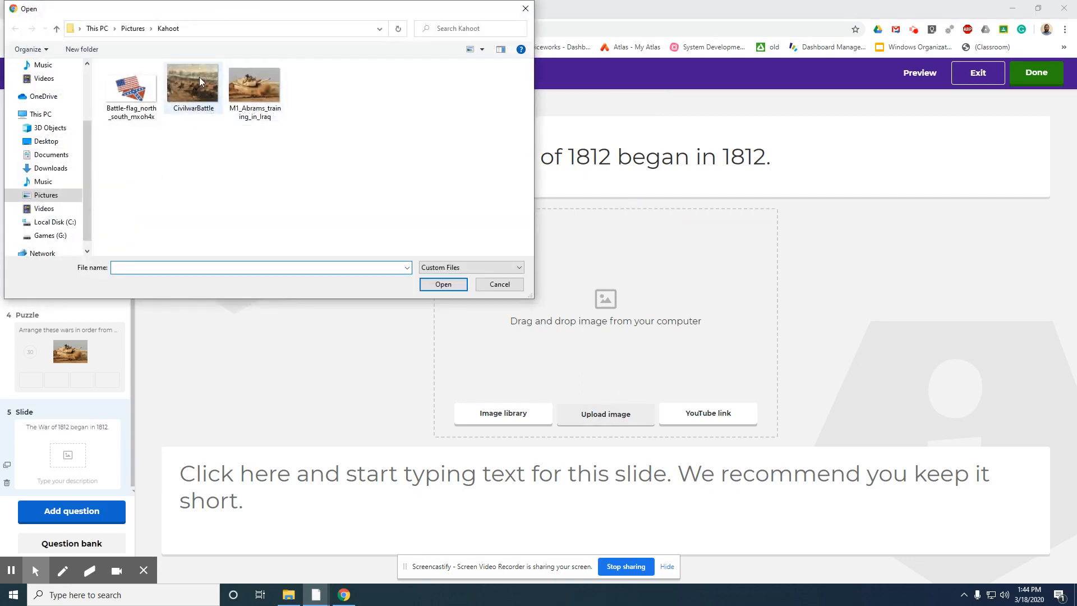
click(499, 285)
click(515, 422)
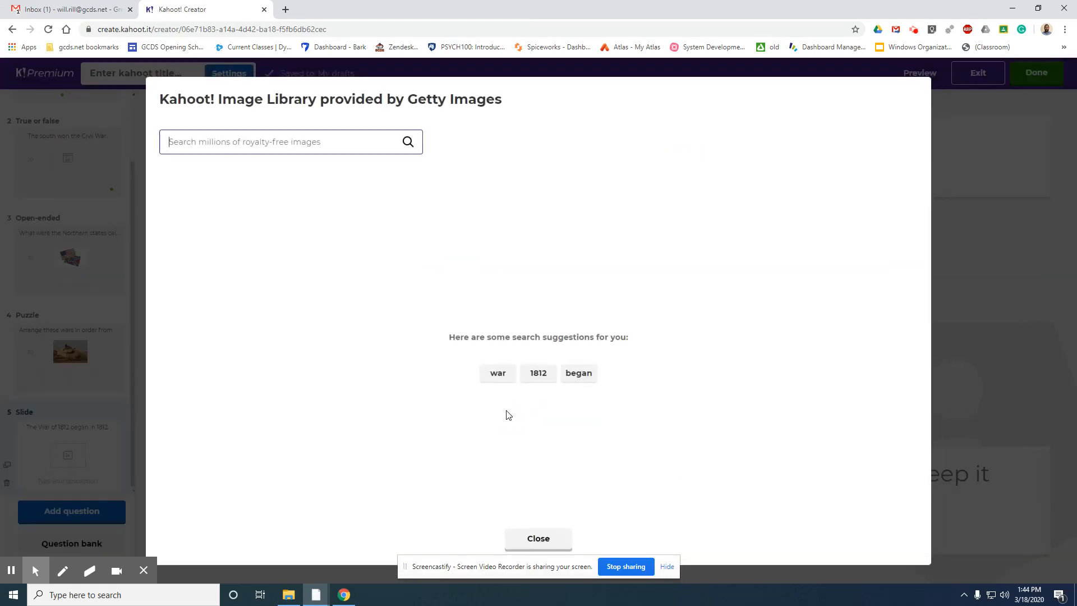
text(war of 1812)
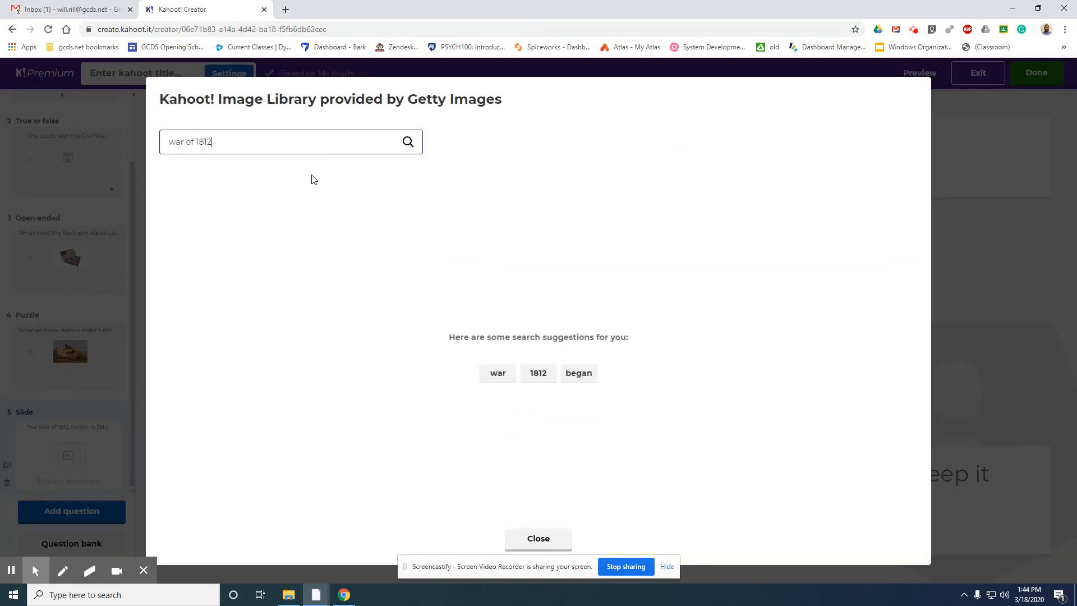
key(Return)
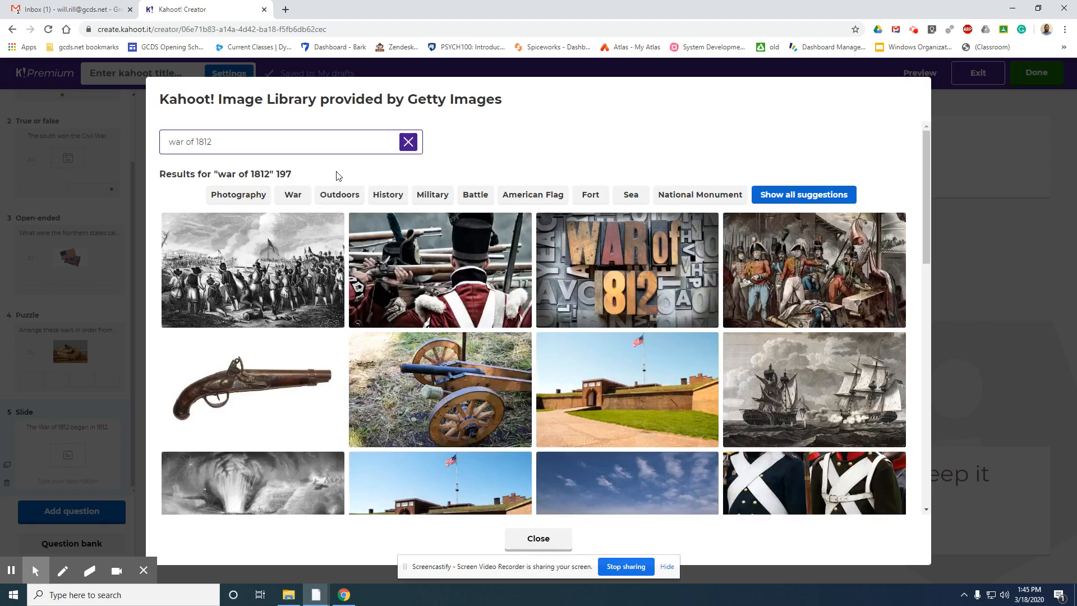
click(634, 267)
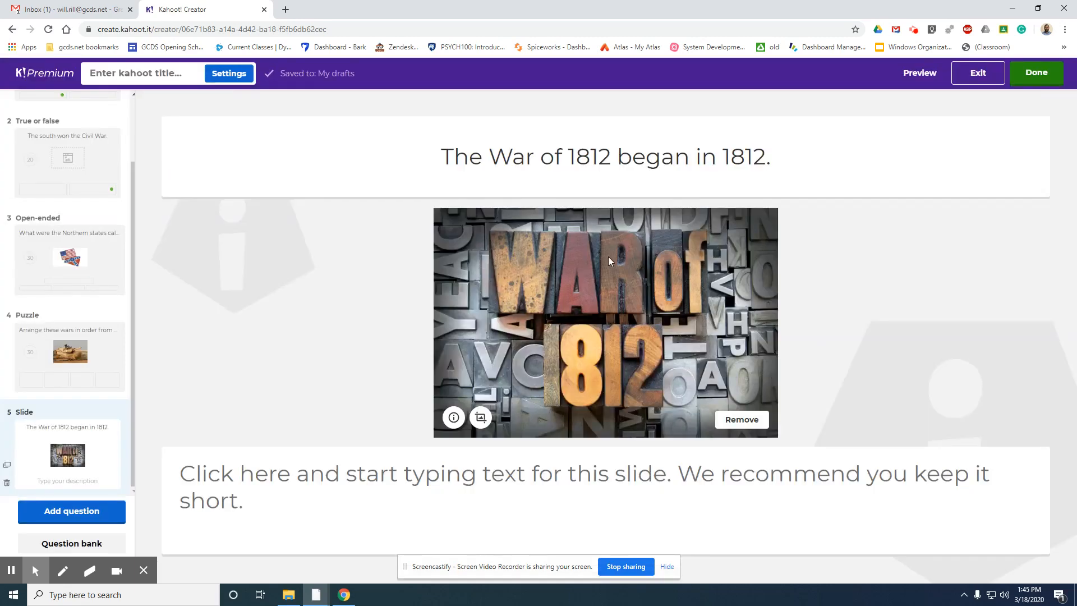
click(333, 475)
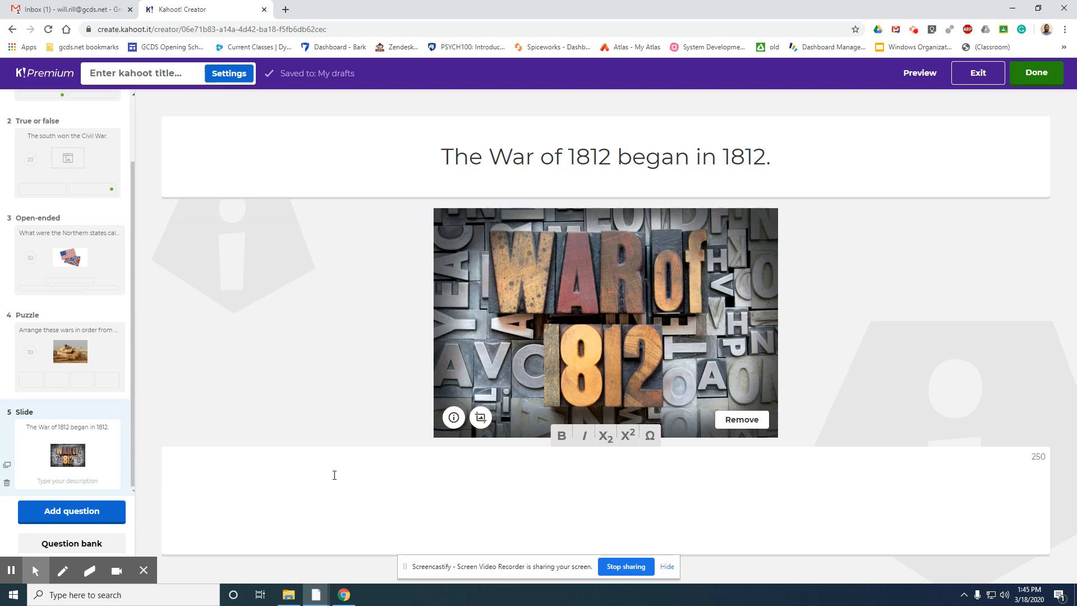
click(318, 488)
Step: Add a true or false question reading "The War of 1812 began in 1902" and mark False as the correct answer
click(65, 512)
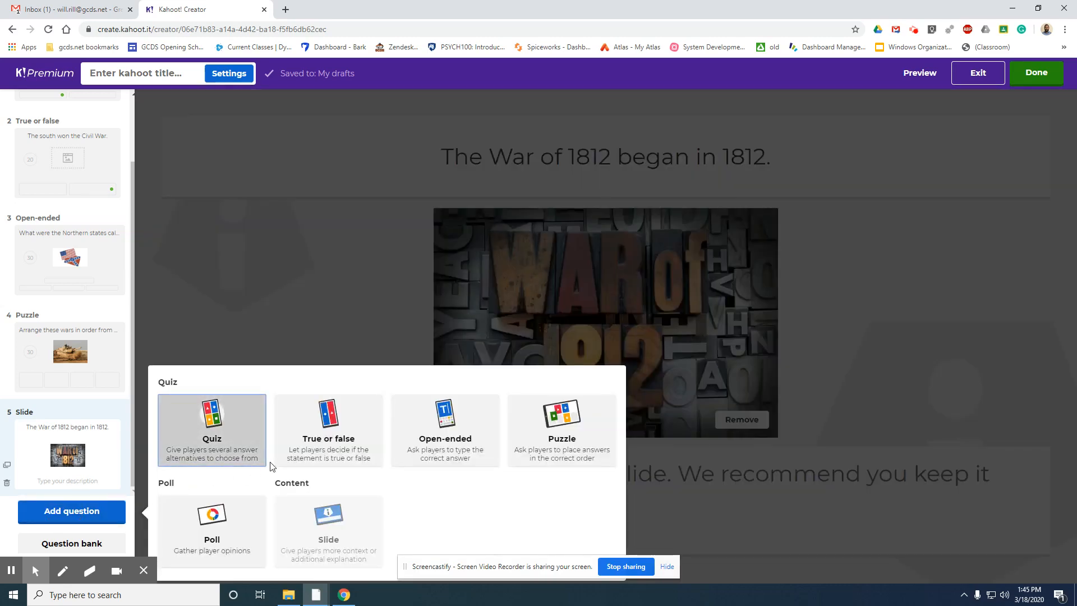
click(331, 435)
text(The war of)
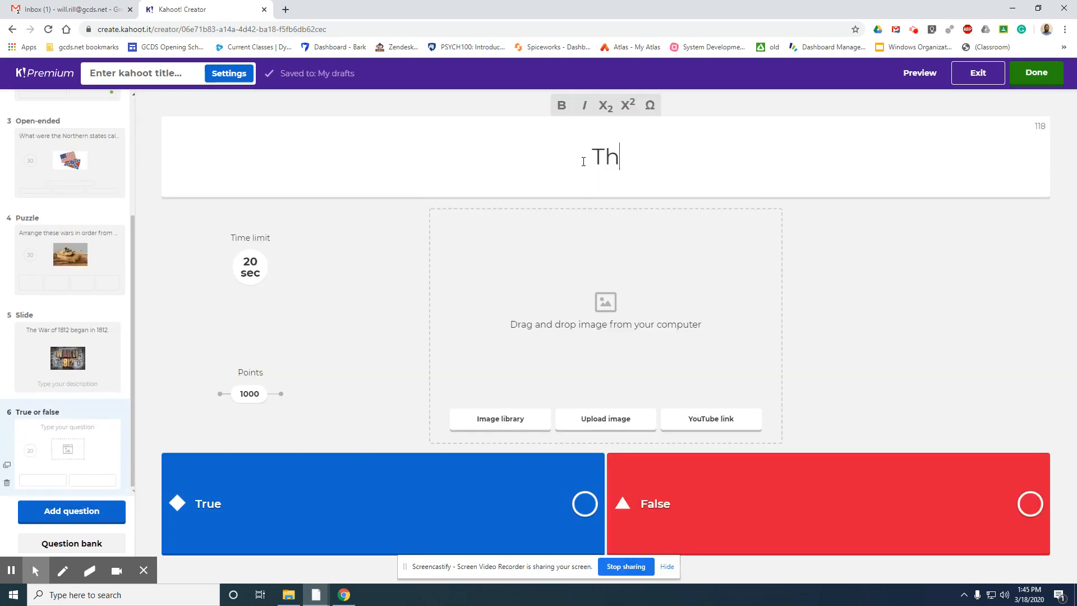
key(BackSpace)
key(BackSpace)
key(BackSpace)
key(BackSpace)
key(BackSpace)
key(BackSpace)
key(BackSpace)
text(War of 181)
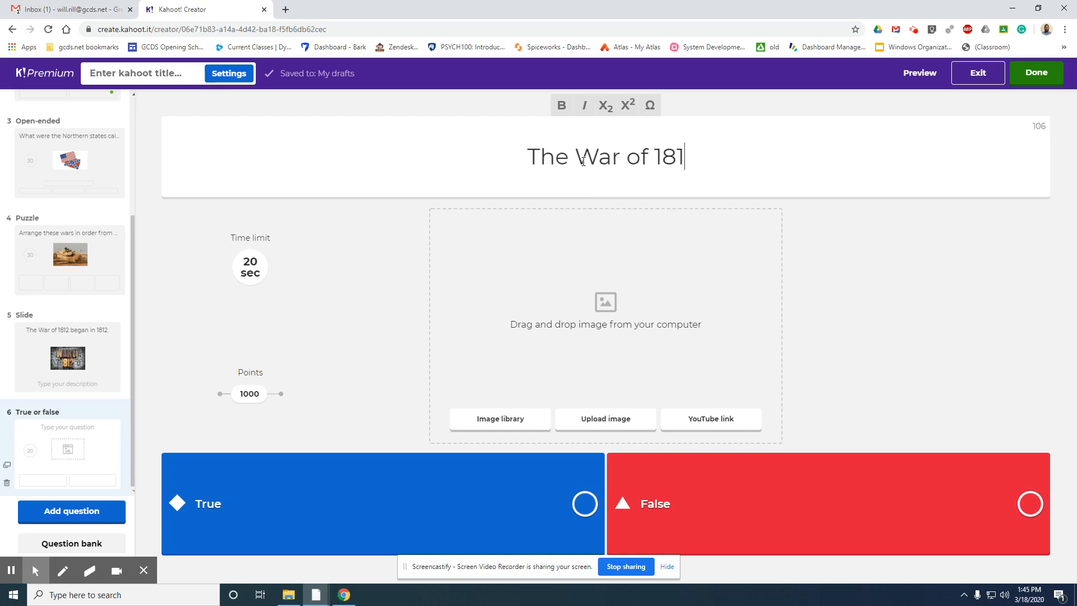
text(2 began in)
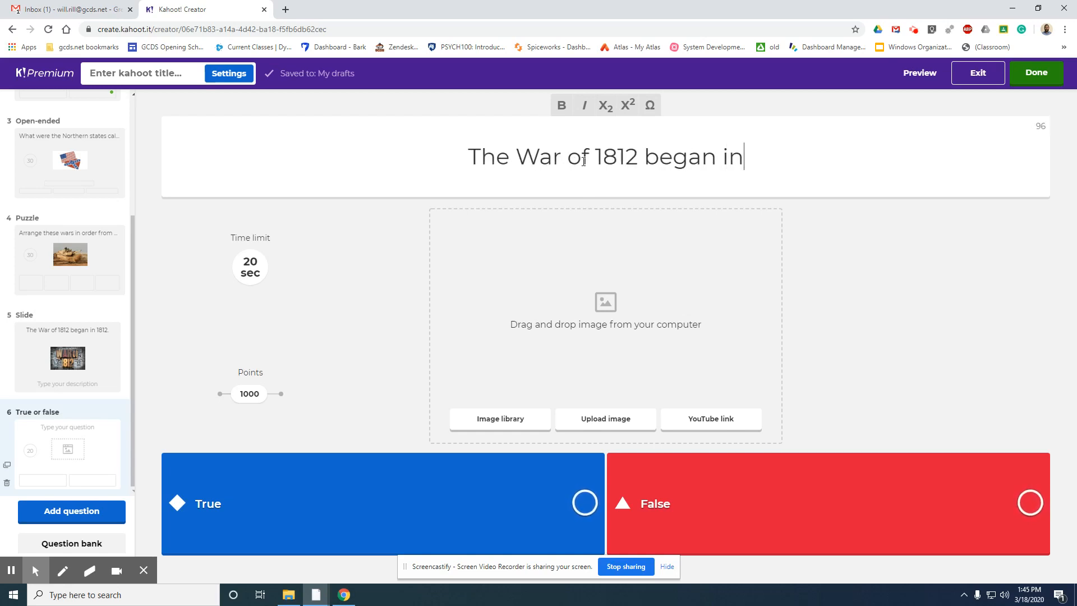
text( 1902)
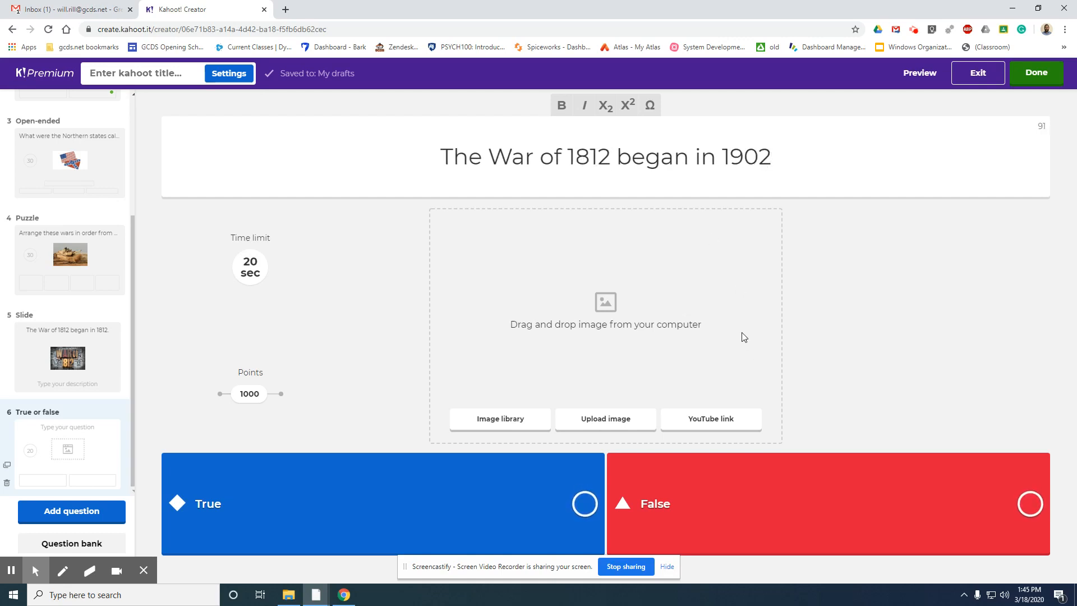
click(907, 513)
click(1031, 504)
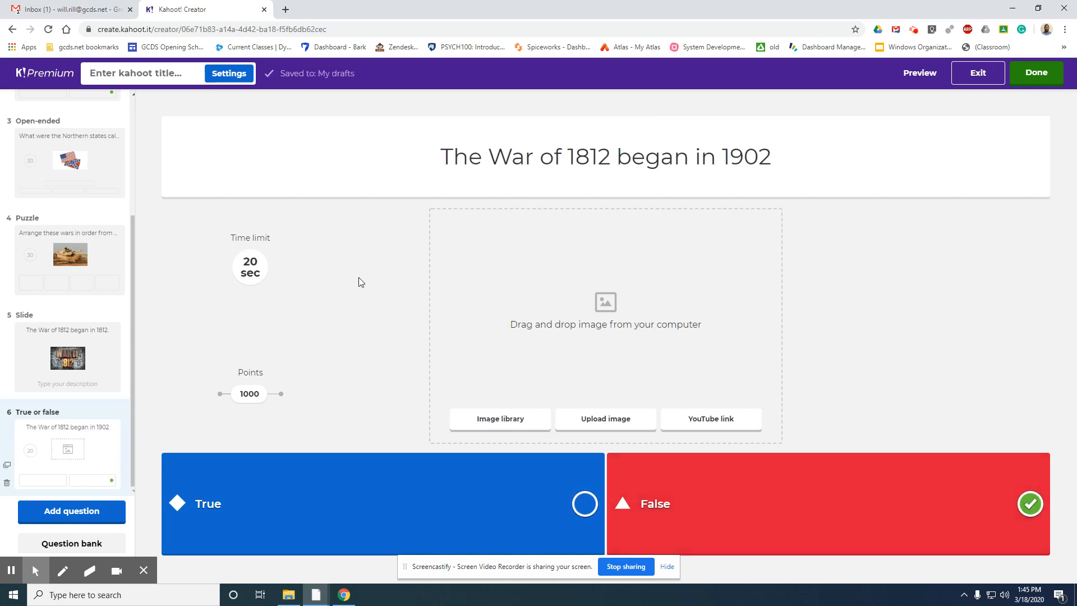
Step: Add a poll with the question "How is this Kahoot so far?"
scroll(85, 278, up, 3)
scroll(85, 252, down, 1)
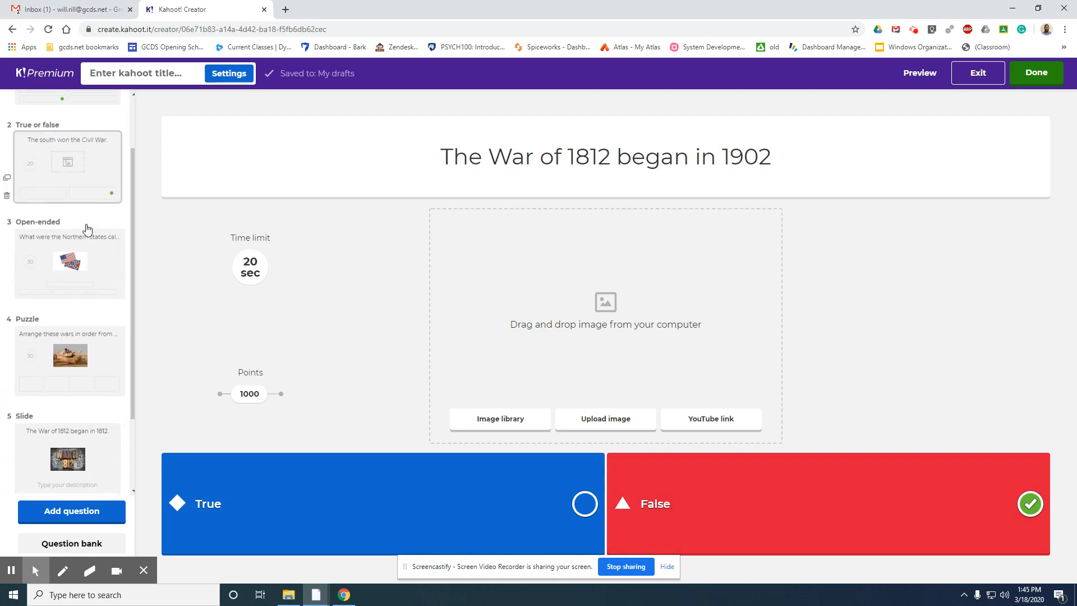
scroll(87, 229, down, 2)
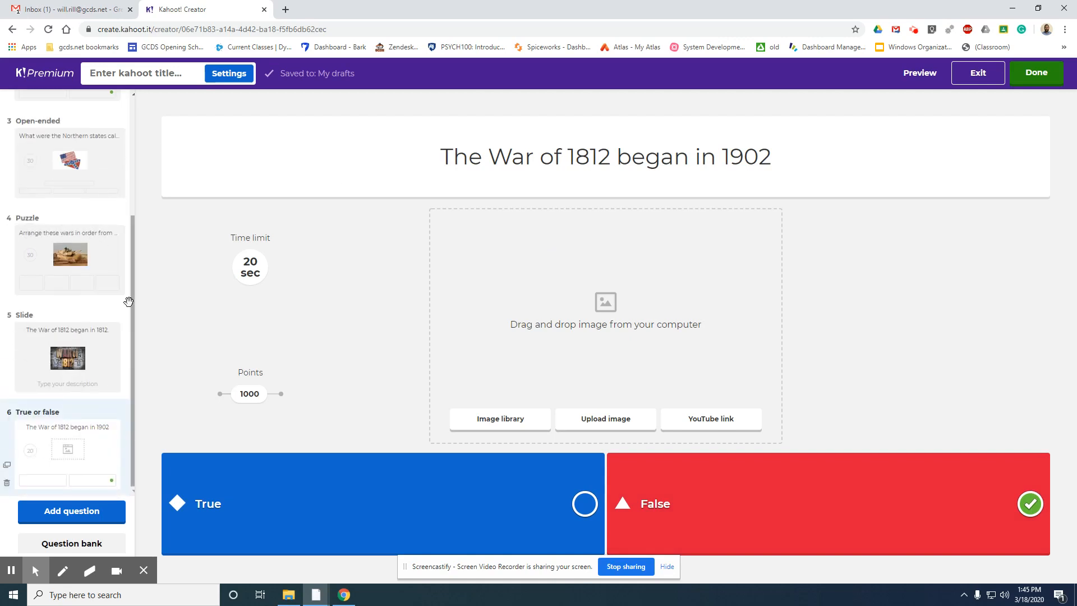
click(64, 510)
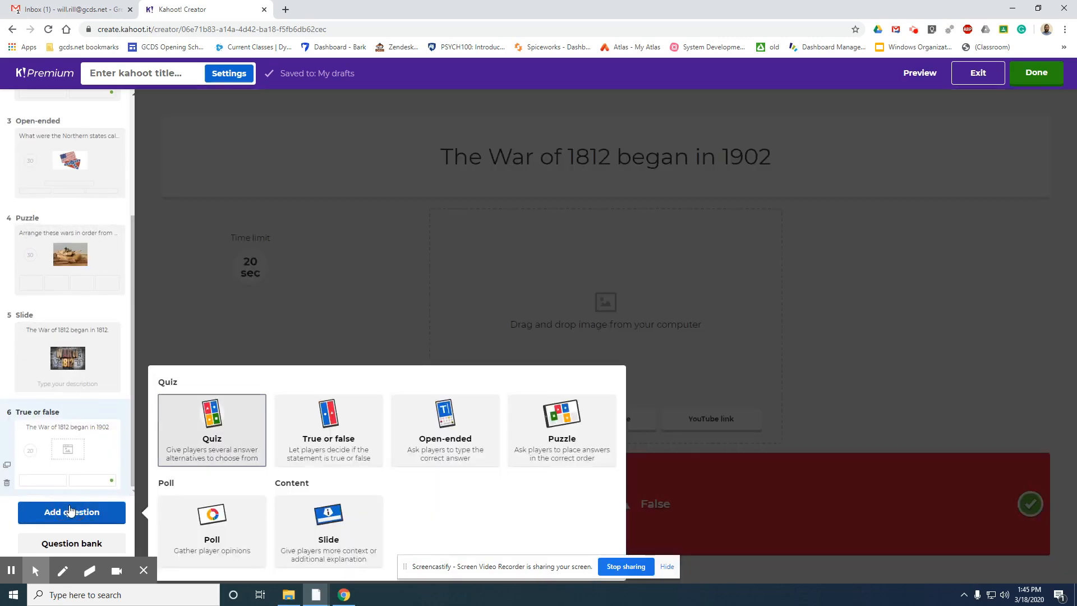
click(229, 532)
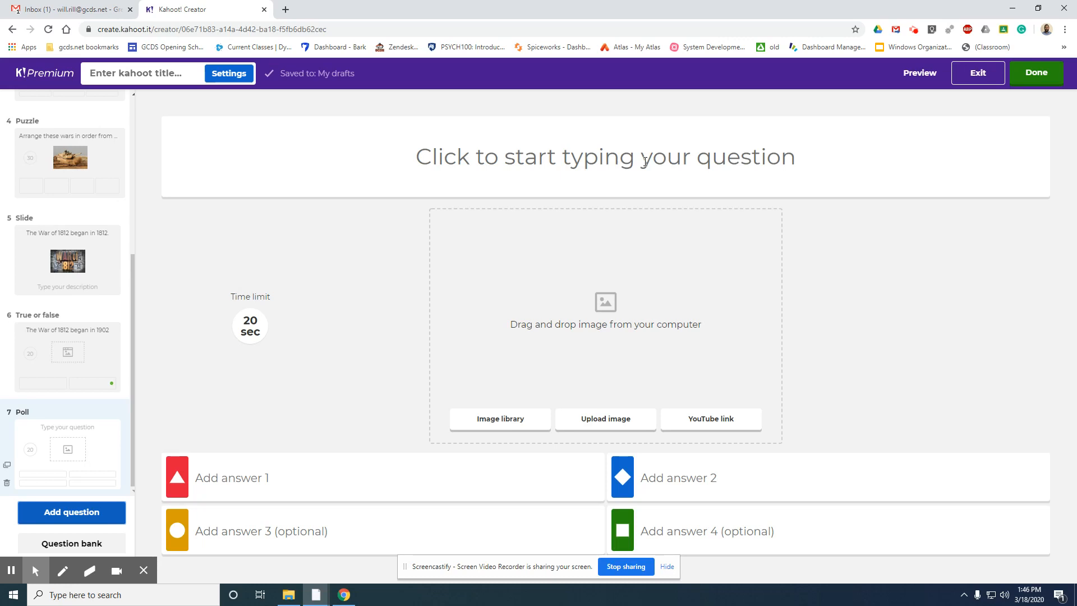
click(645, 162)
text(How )
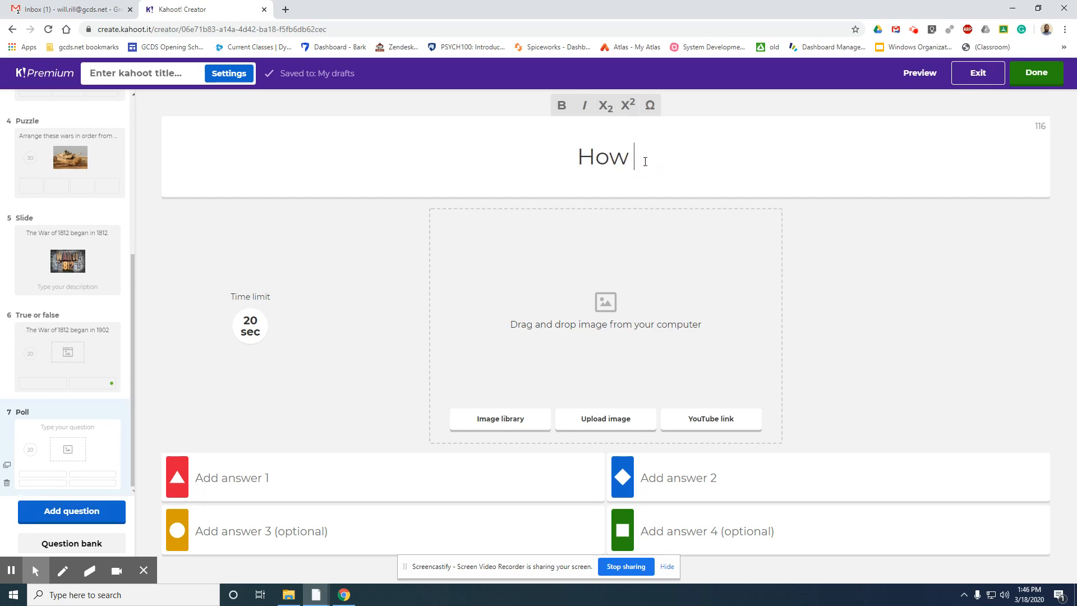
text(is this Kah)
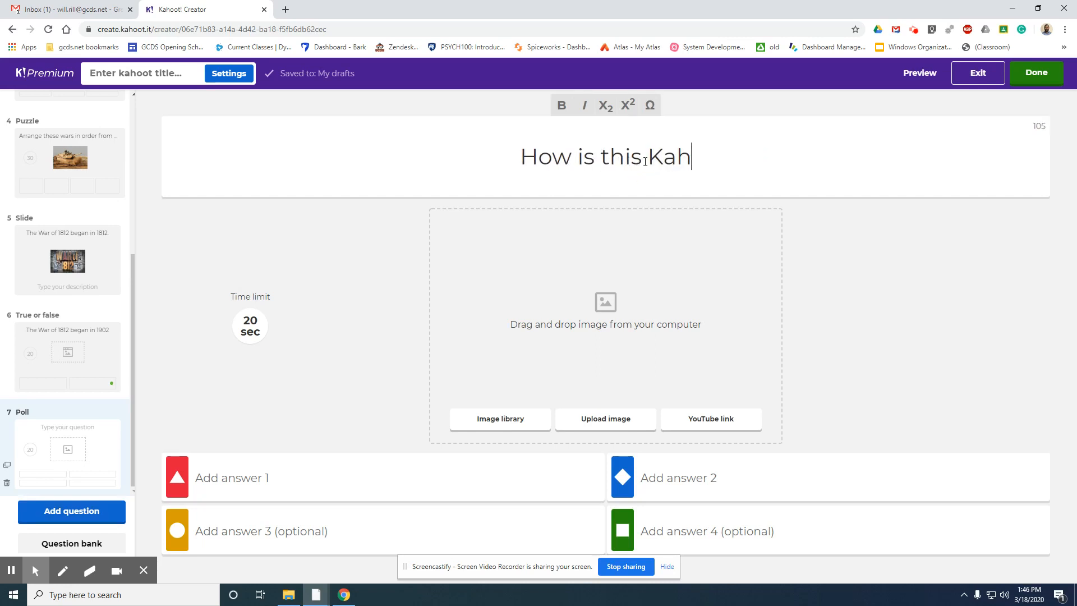
text(oot so far?)
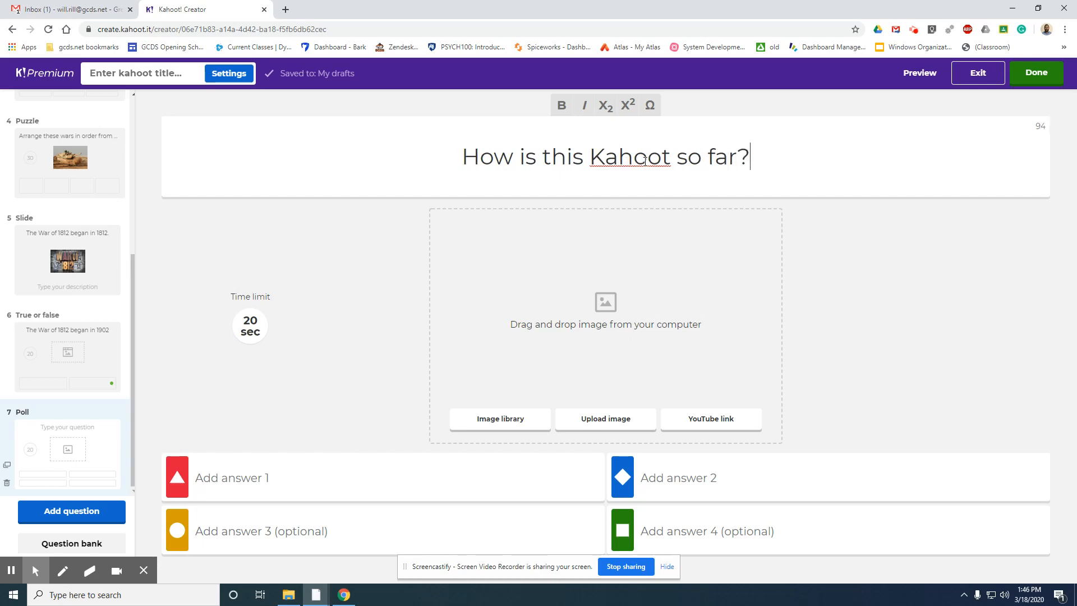
Step: Enter "Great", "Needs work", "So much fun!" and "I'm bored" as the poll's four answers in that order
click(318, 479)
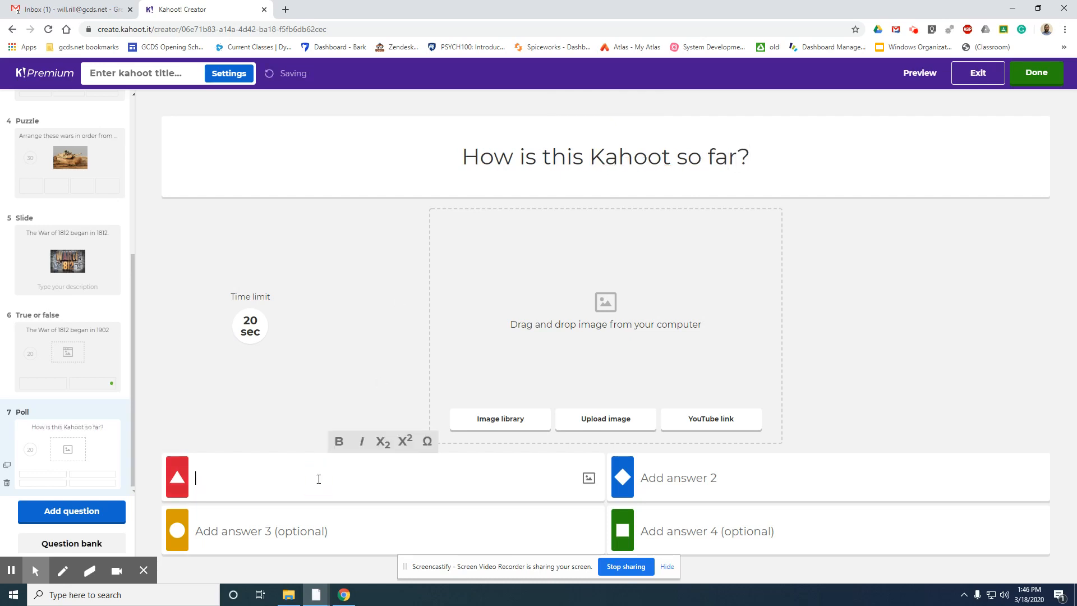
text(Great)
key(Tab)
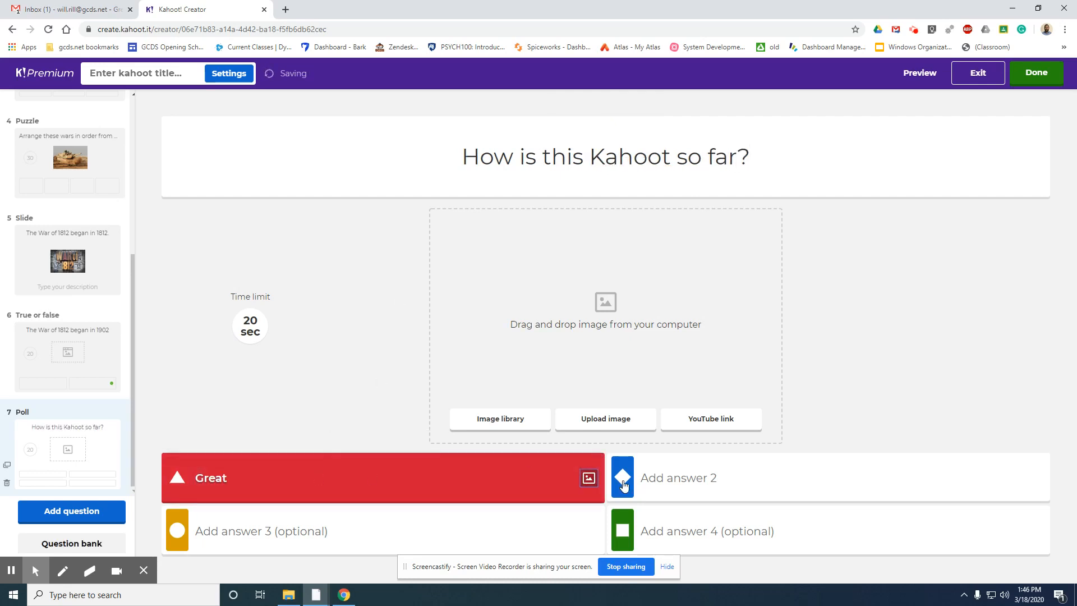
click(728, 480)
text(Needs work)
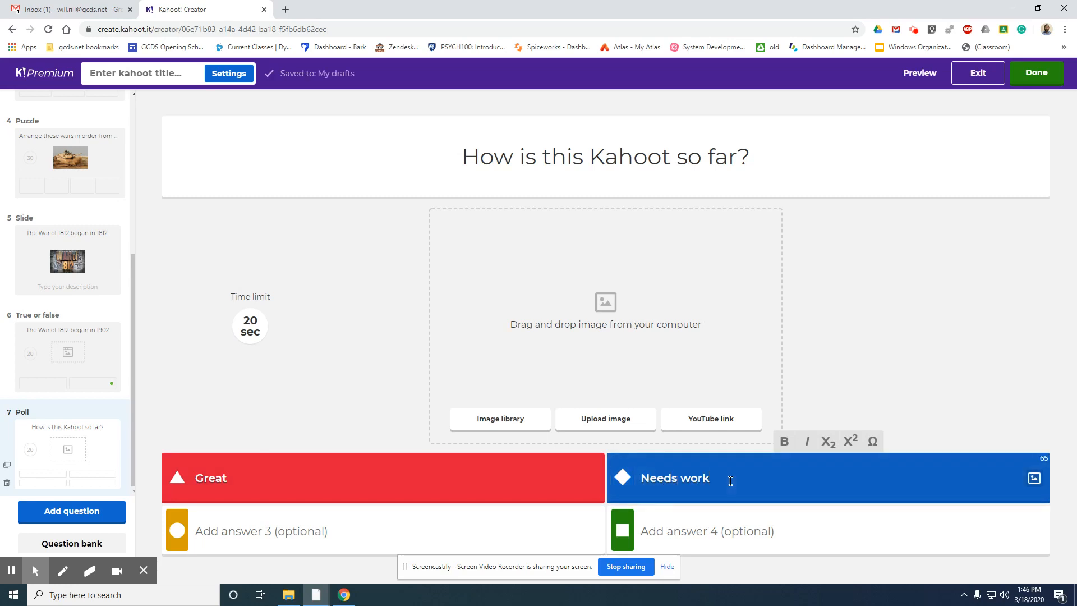
click(502, 517)
text(So m)
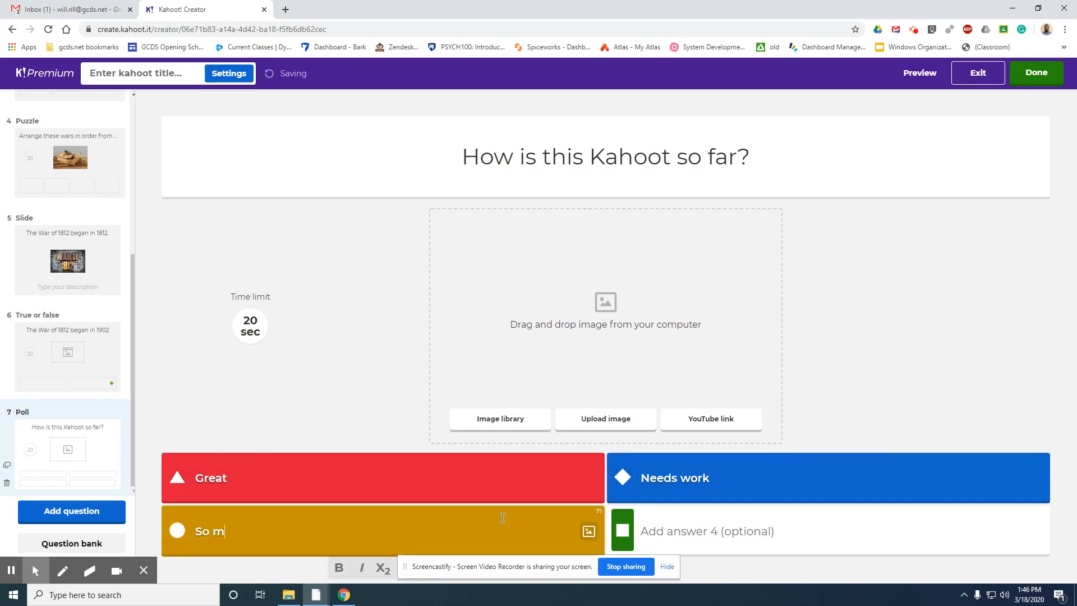
text(uch Fun!)
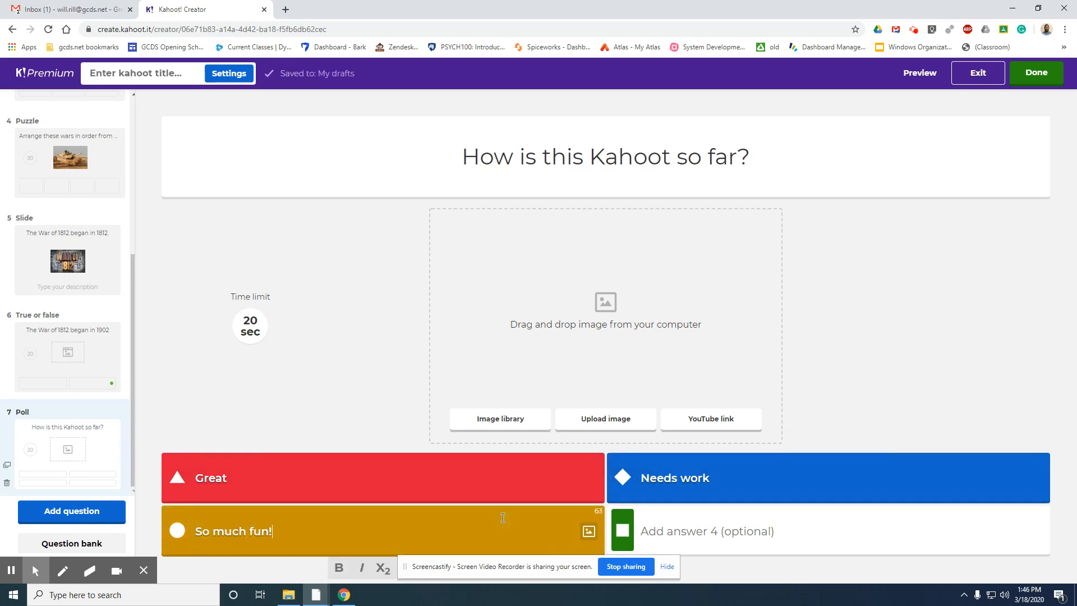
click(697, 533)
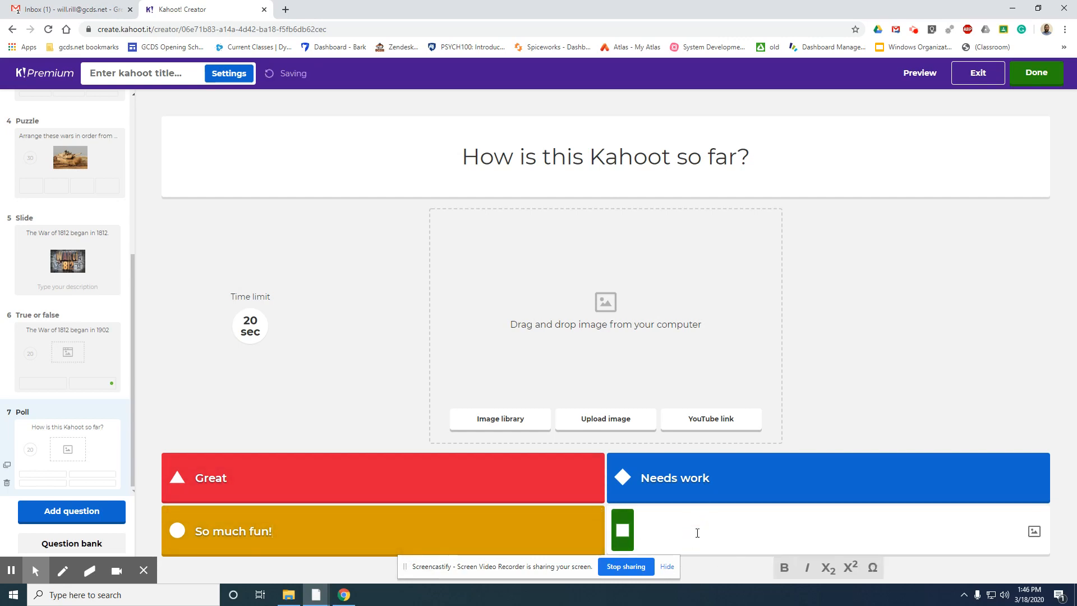
text(I'm bored)
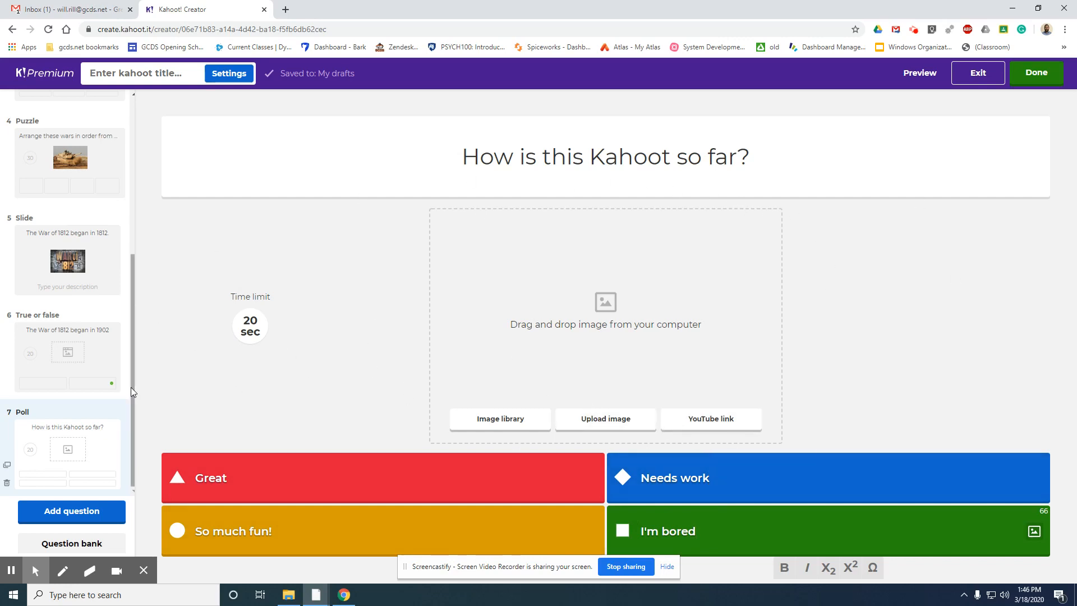
Step: Duplicate the true or false question "The south won the Civil War." and compare the original with its copy
drag(133, 389, 136, 448)
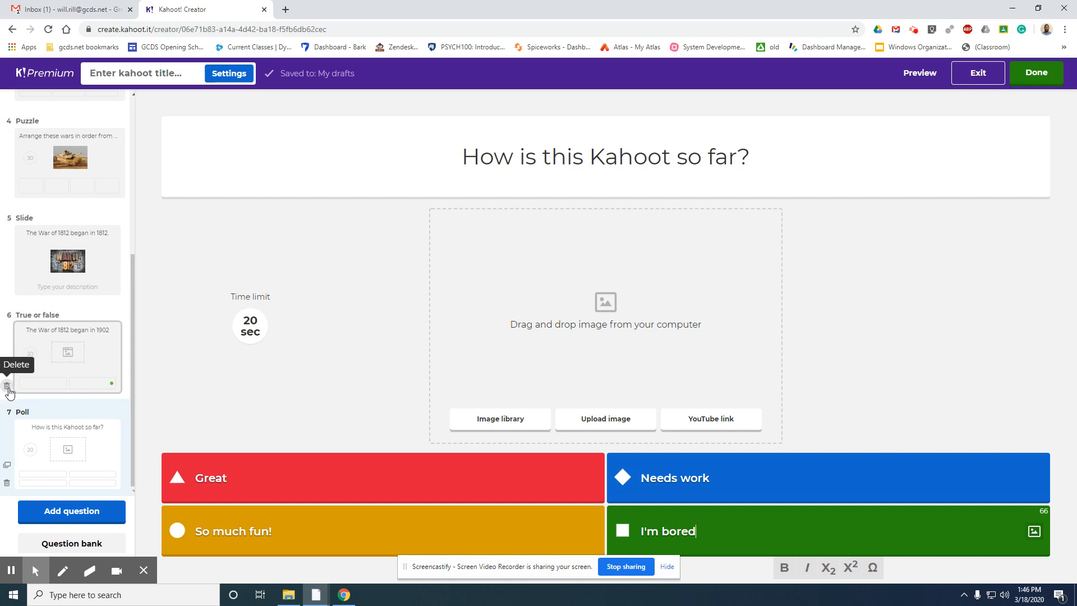
scroll(50, 362, up, 4)
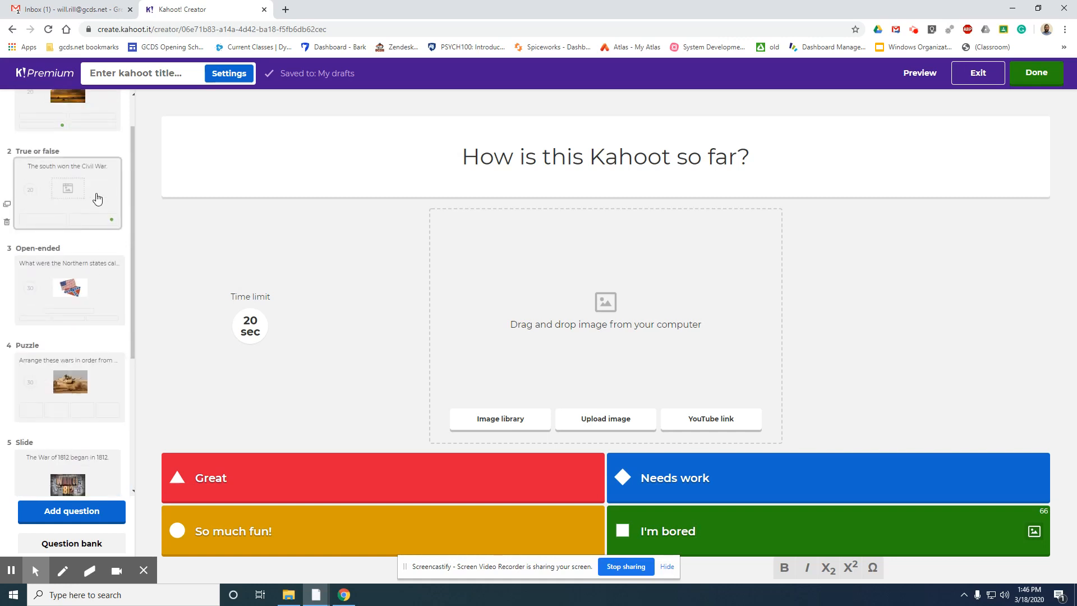
click(7, 205)
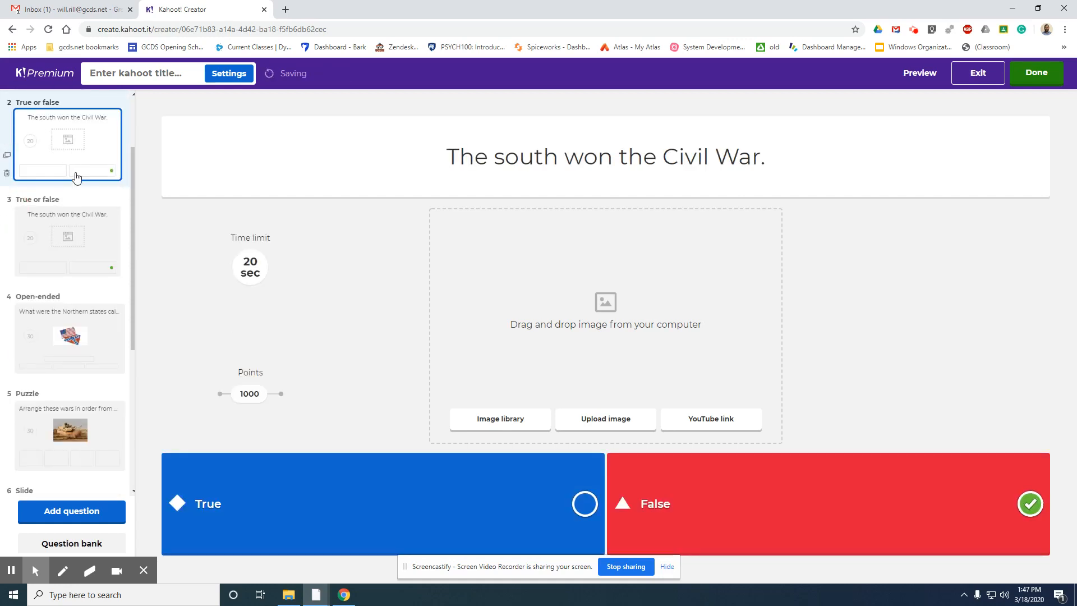
click(73, 227)
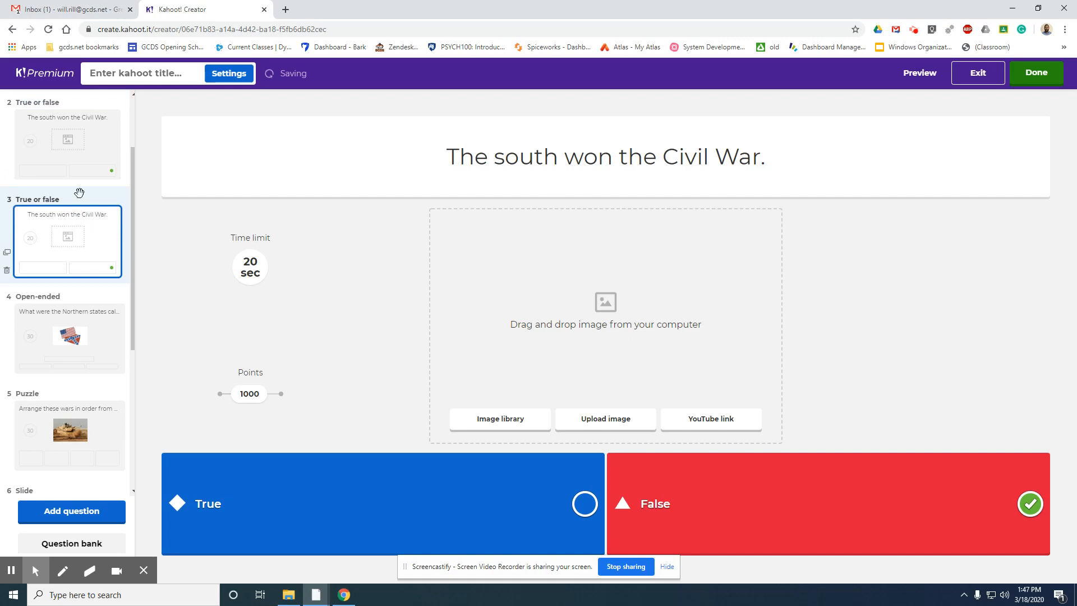
click(78, 159)
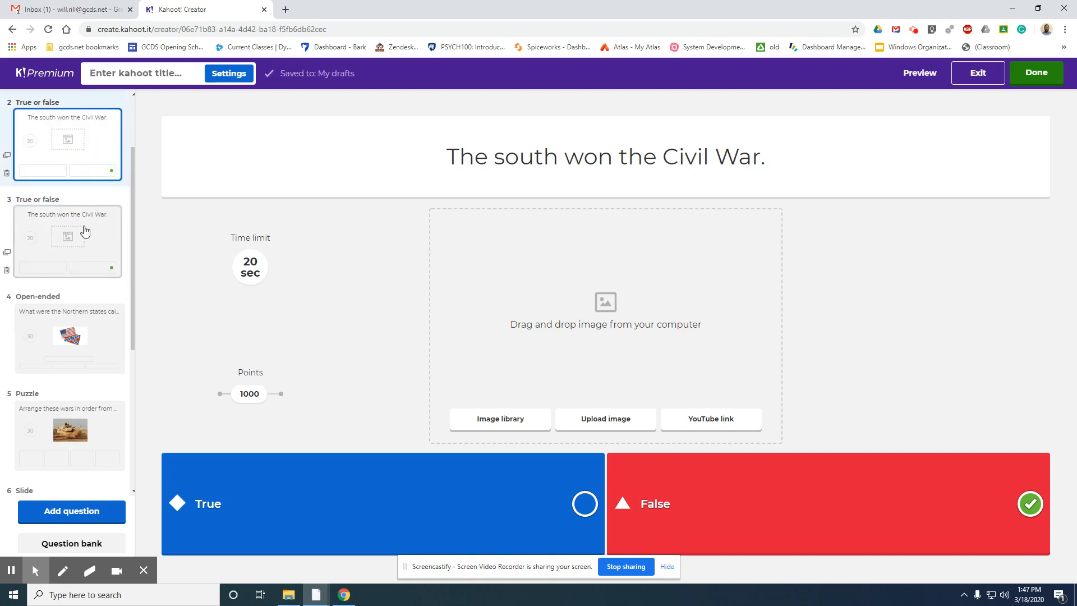
click(85, 230)
click(78, 168)
click(81, 236)
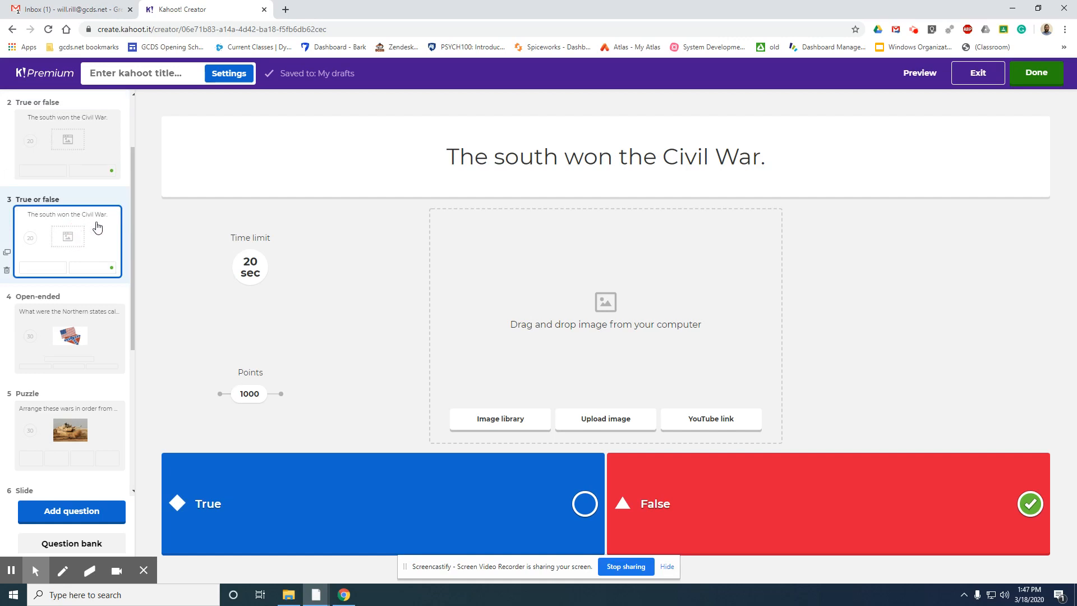
Step: Open the kahoot summary and enter "Wars we have learned about" as the kahoot's title
click(148, 77)
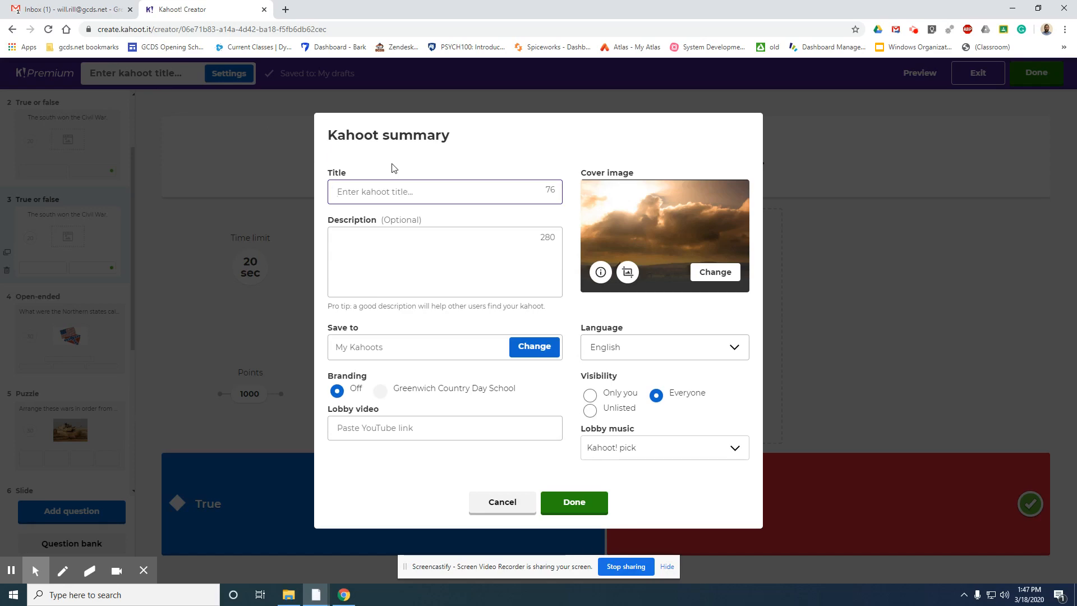
text(Wars we have learned about)
key(Tab)
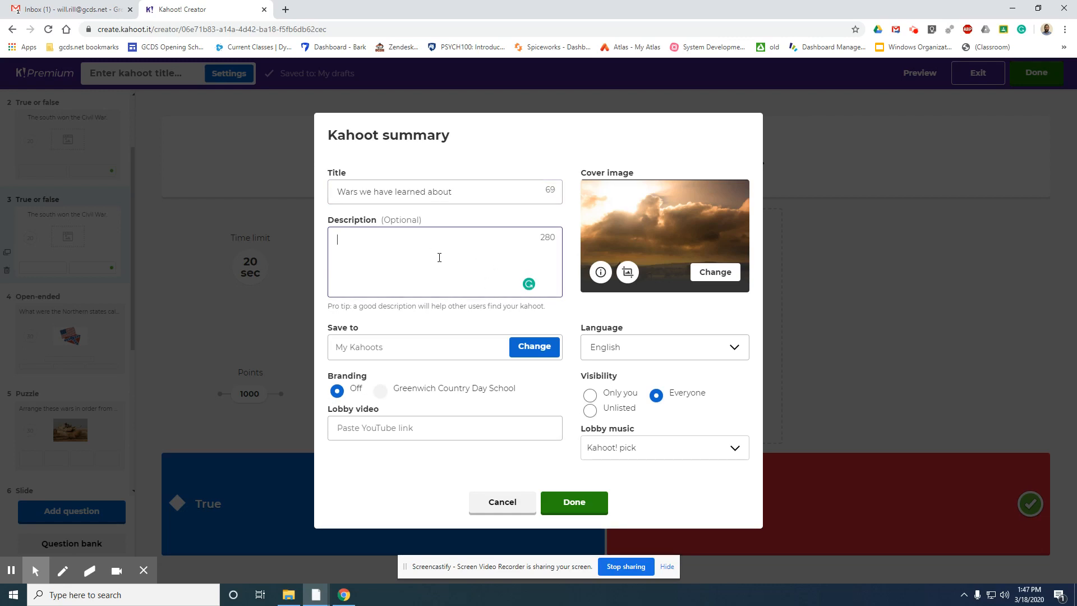
Step: Change the kahoot's save location to the Guides folder within My Kahoots
click(530, 346)
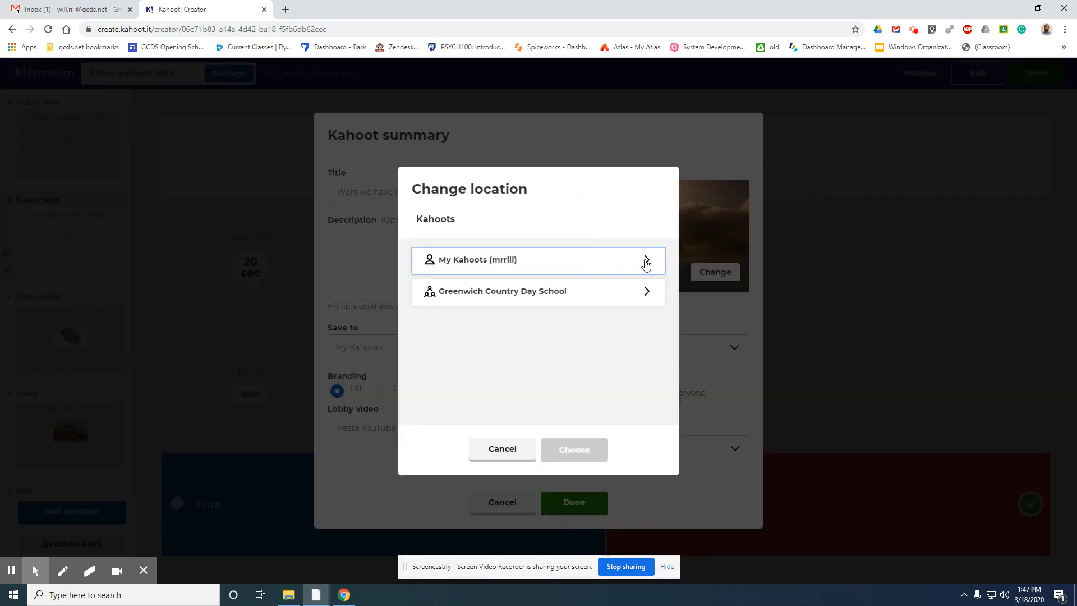
click(645, 260)
click(421, 222)
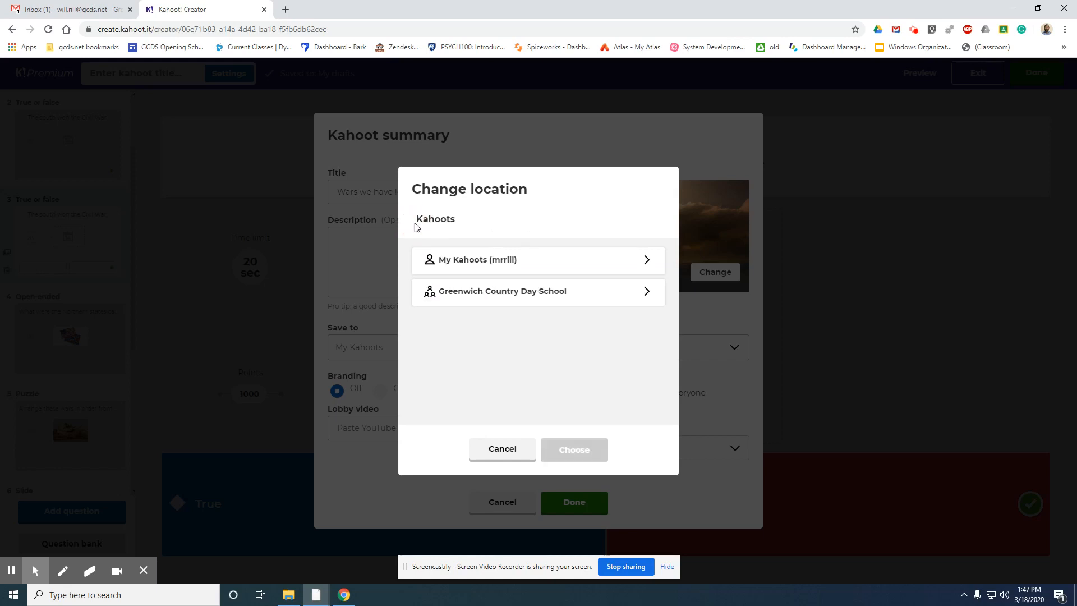
click(529, 266)
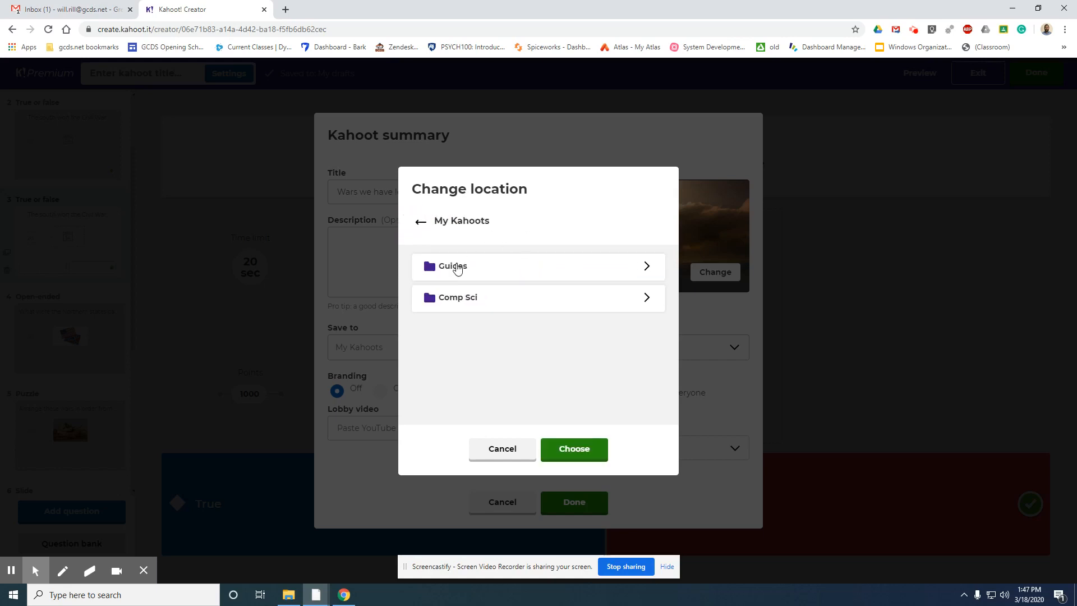
click(616, 268)
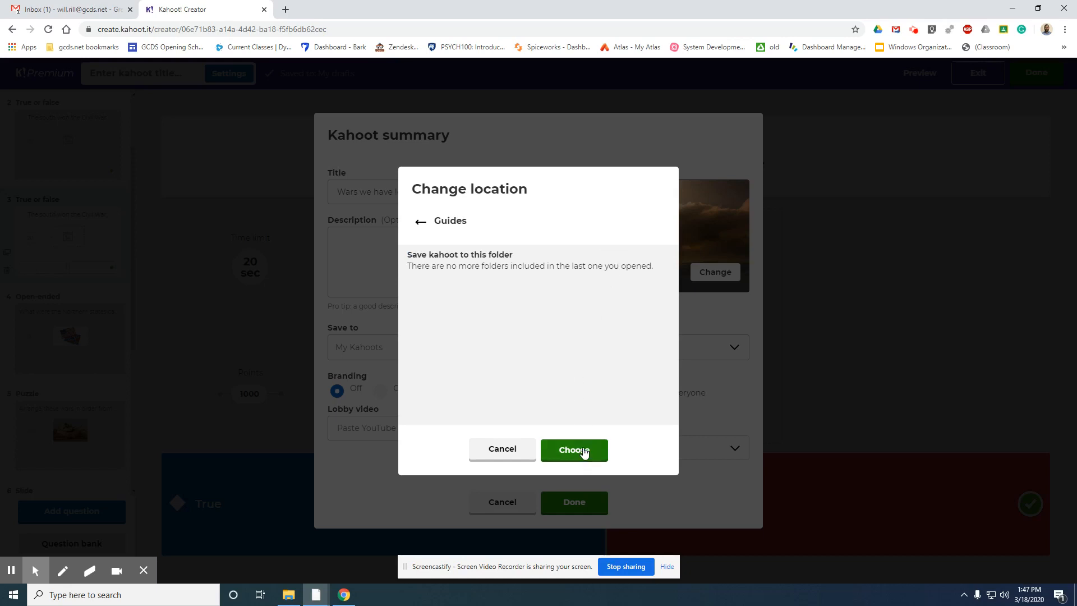
click(580, 449)
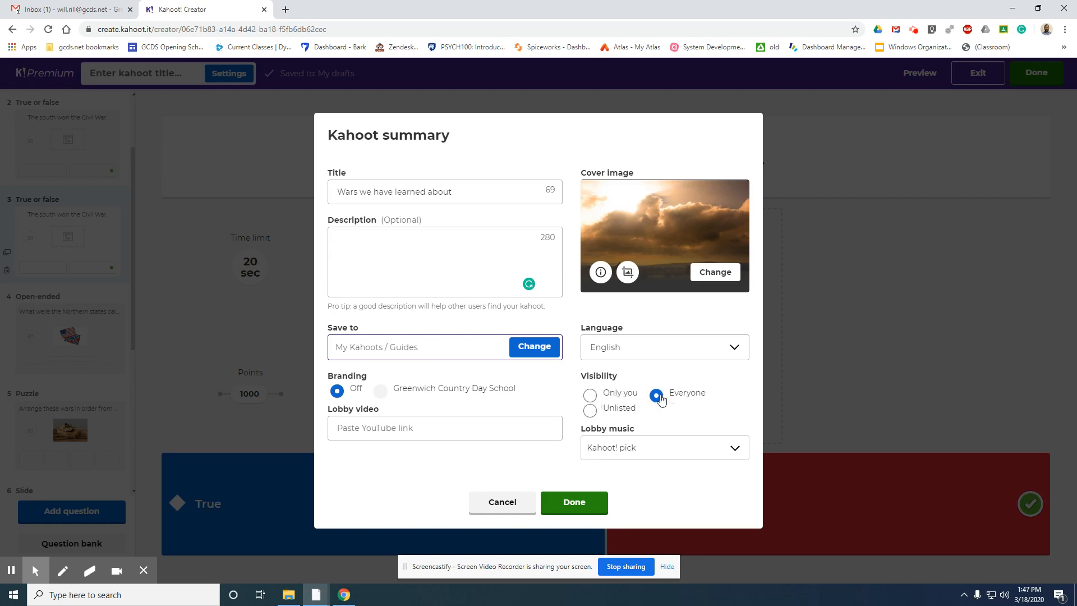
Step: Look through the lobby music choices and the available cover images in the kahoot summary
click(734, 448)
scroll(680, 368, down, 3)
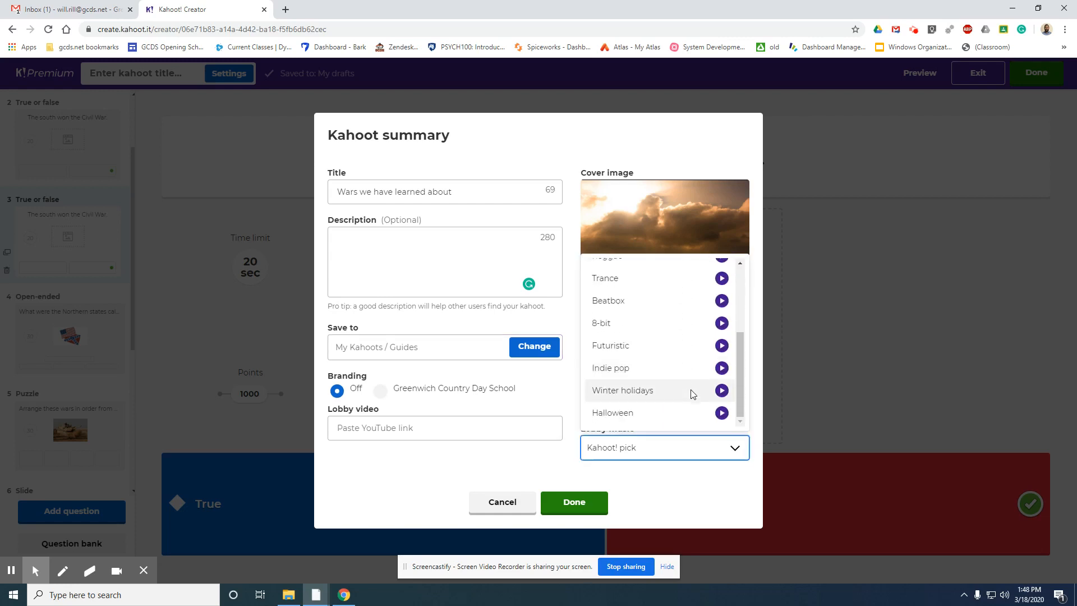
scroll(691, 390, up, 3)
click(692, 136)
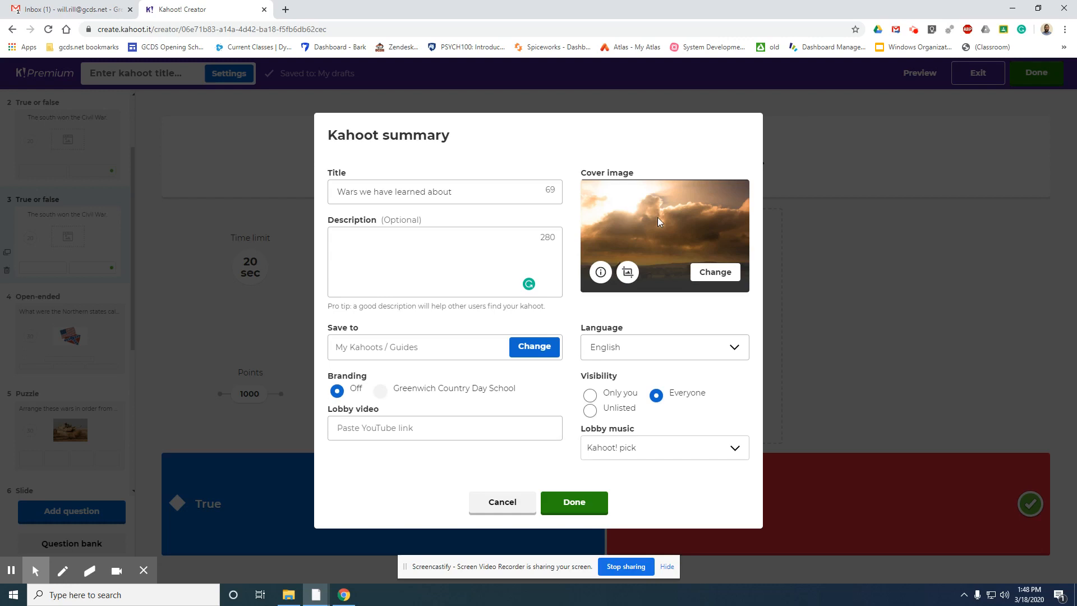
click(715, 272)
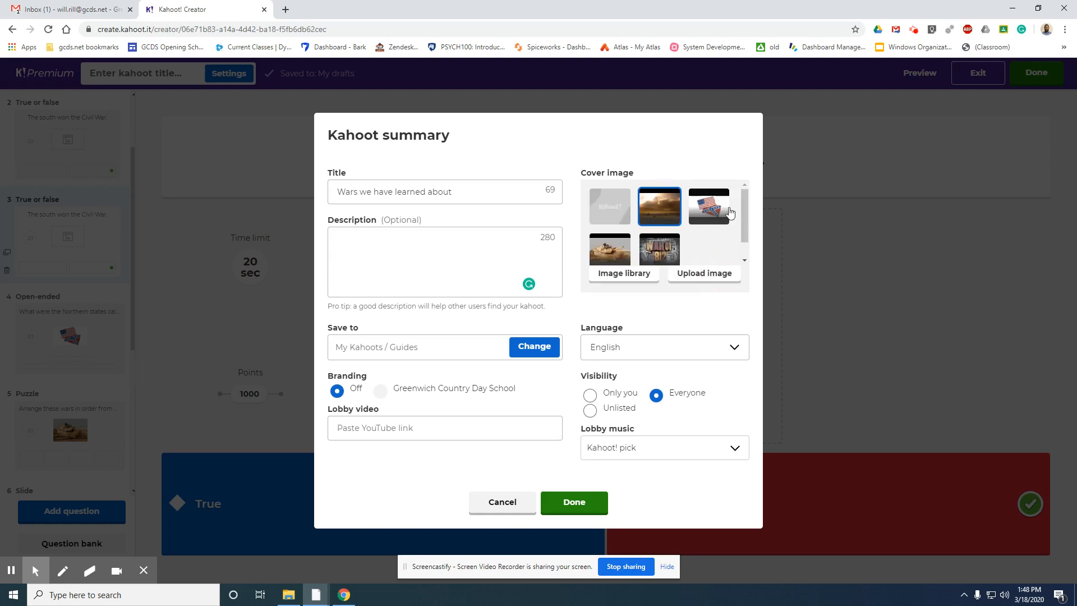
drag(745, 200, 749, 255)
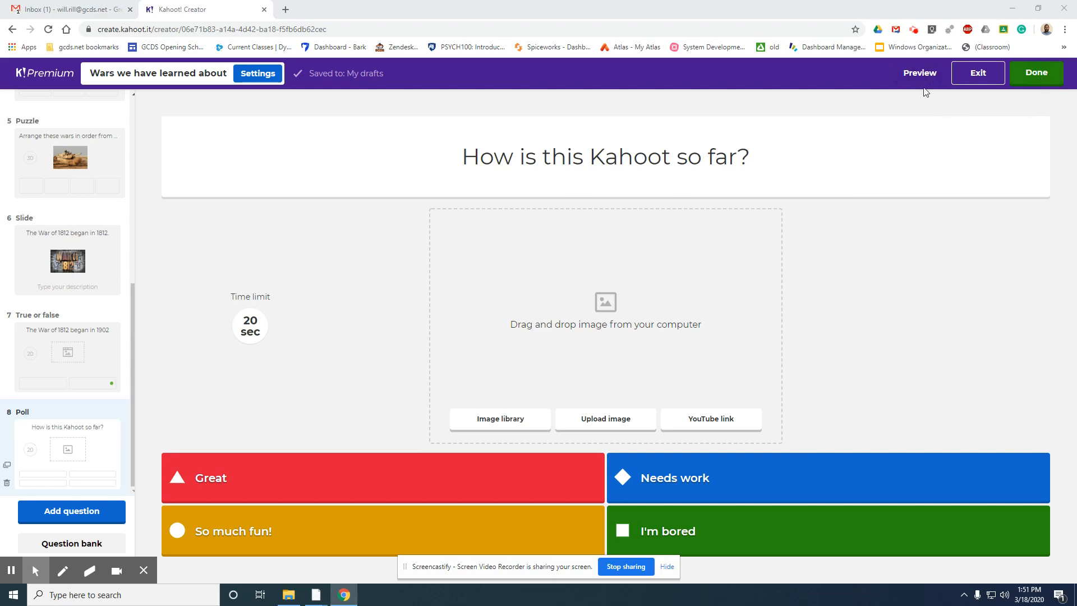
Step: Preview the kahoot and go back through its questions to the first one, "What year did the Civil War begin?"
click(667, 566)
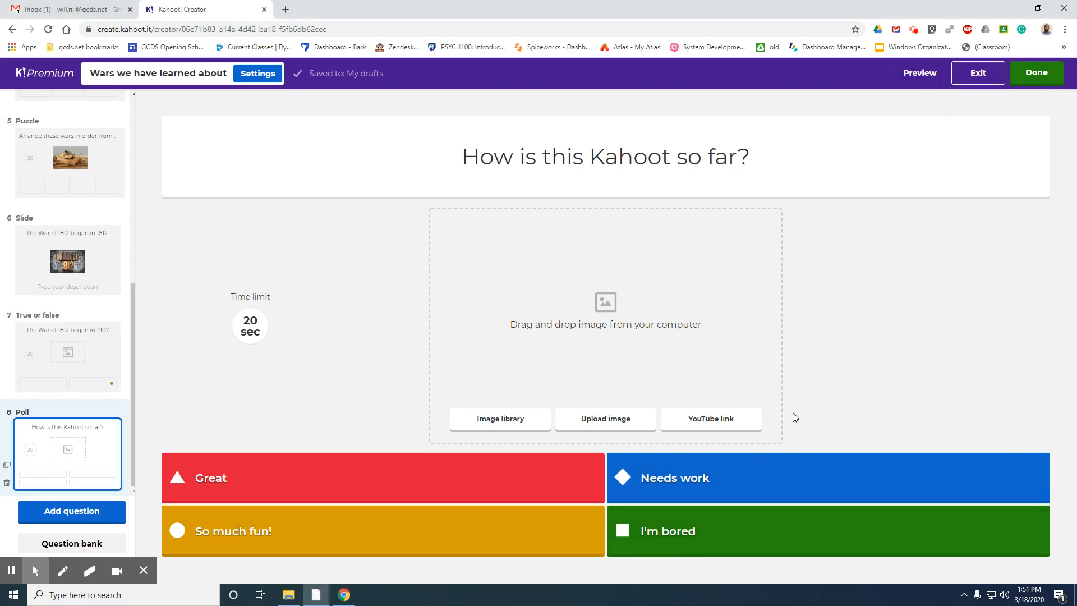
click(917, 78)
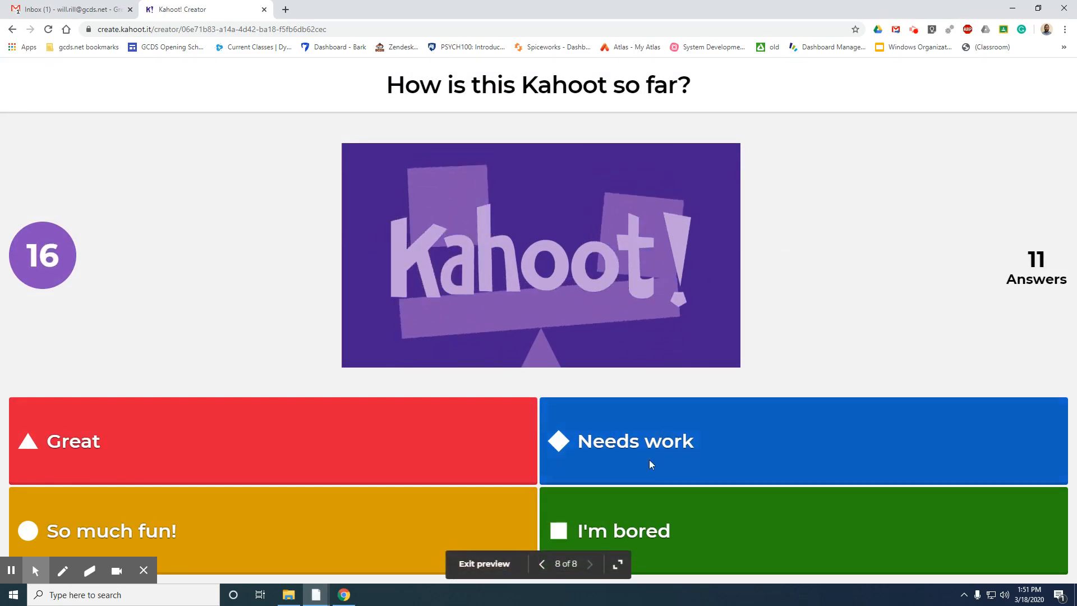
click(542, 564)
click(542, 563)
click(542, 564)
click(542, 564)
click(542, 564)
click(542, 564)
click(542, 564)
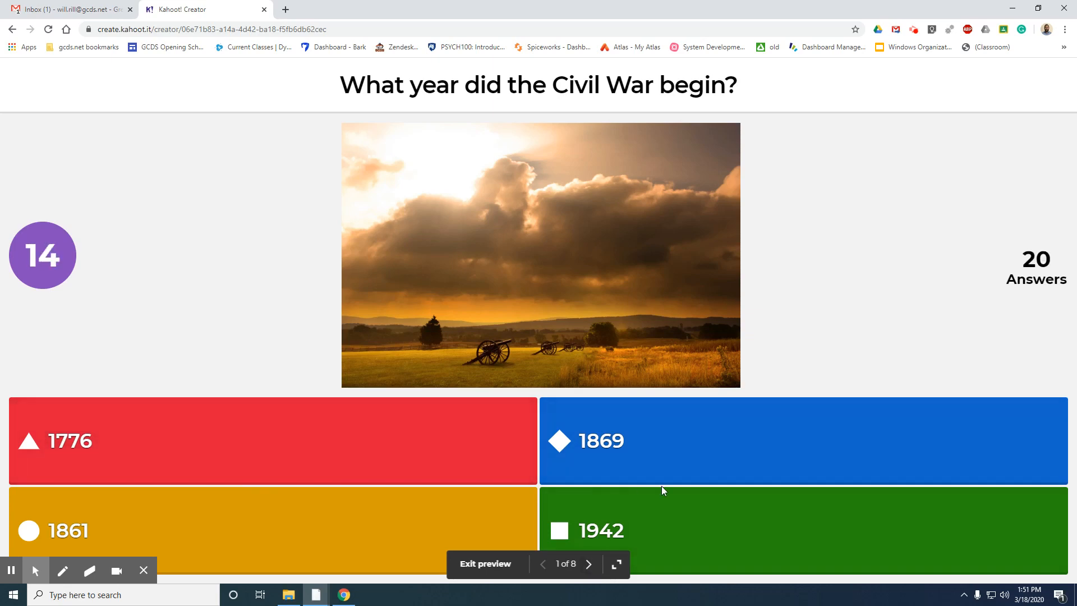
Step: Page forward through the previewed questions to the closing poll "How is this Kahoot so far?" and exit the preview
click(590, 564)
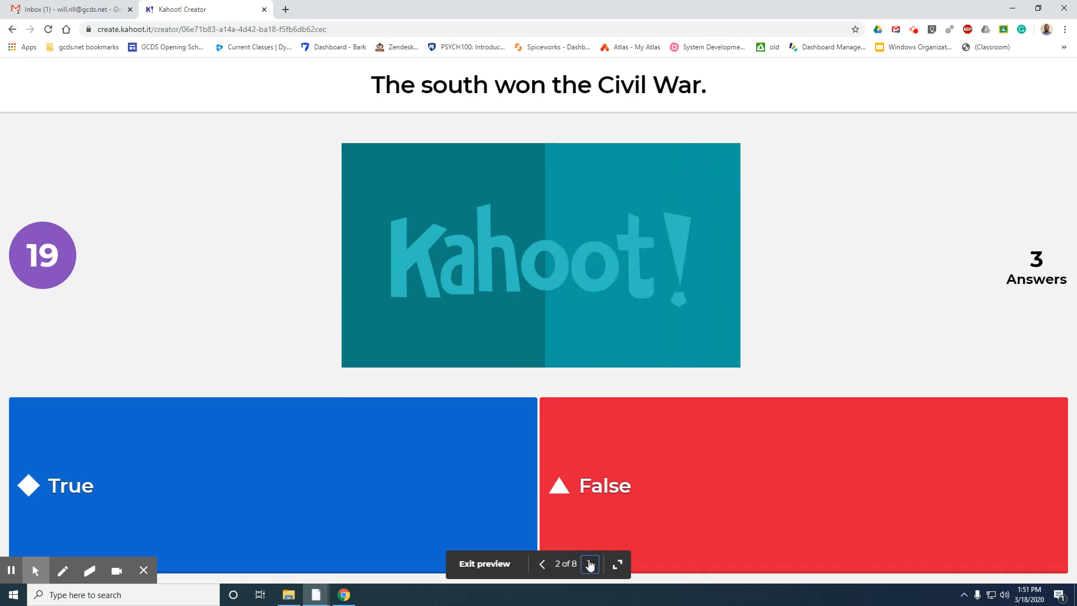
click(589, 564)
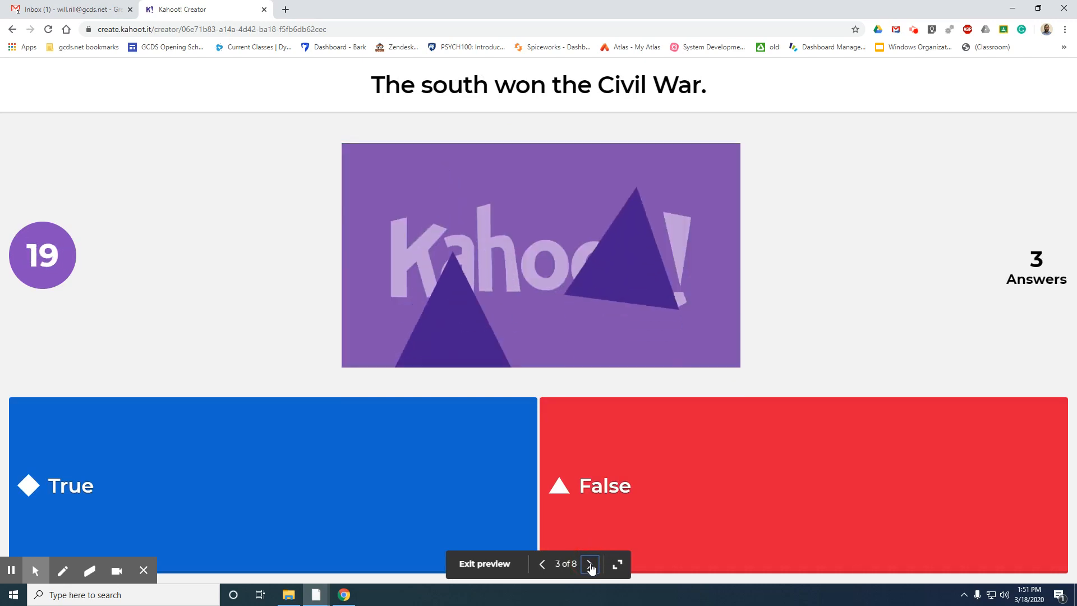
click(591, 564)
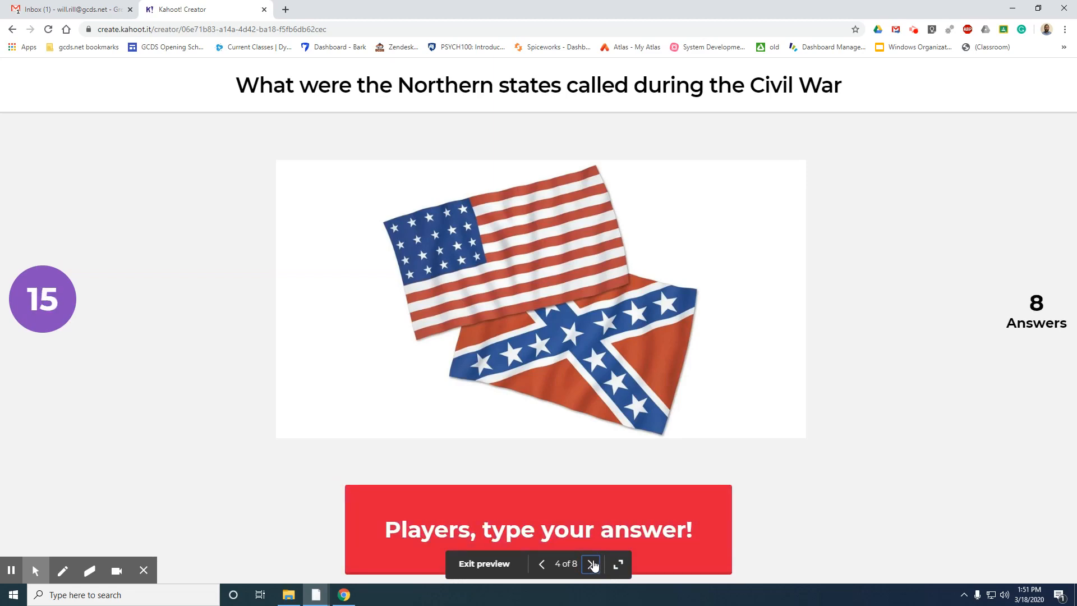
click(593, 564)
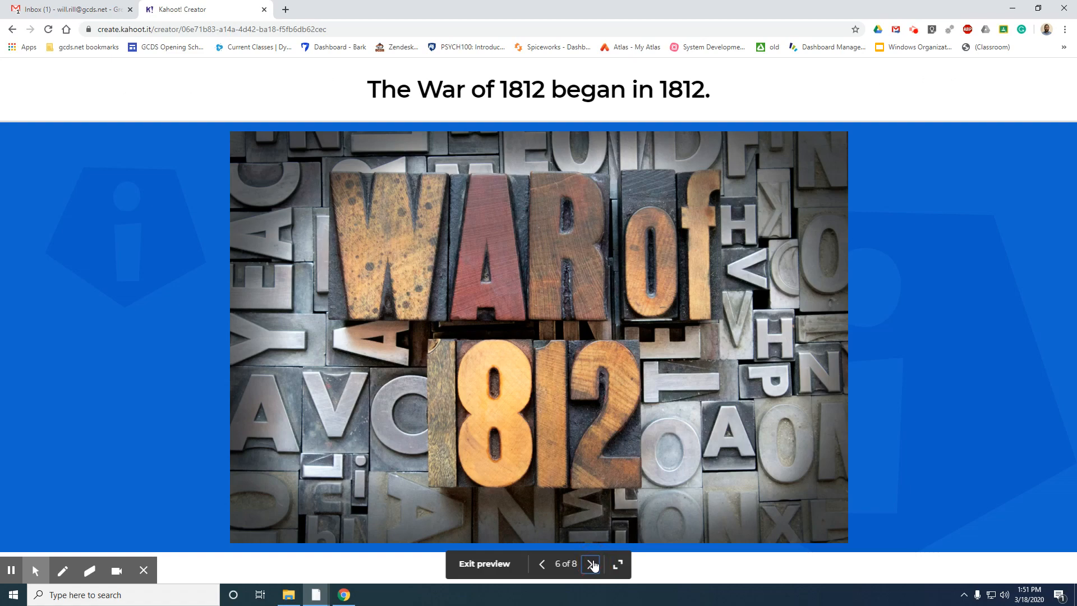
click(592, 564)
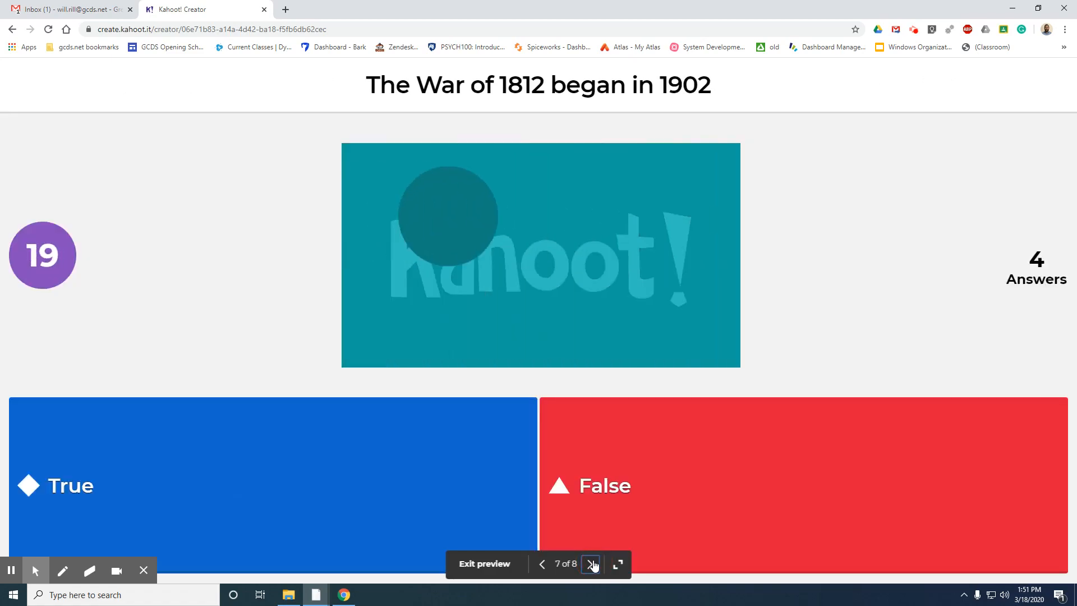
click(593, 564)
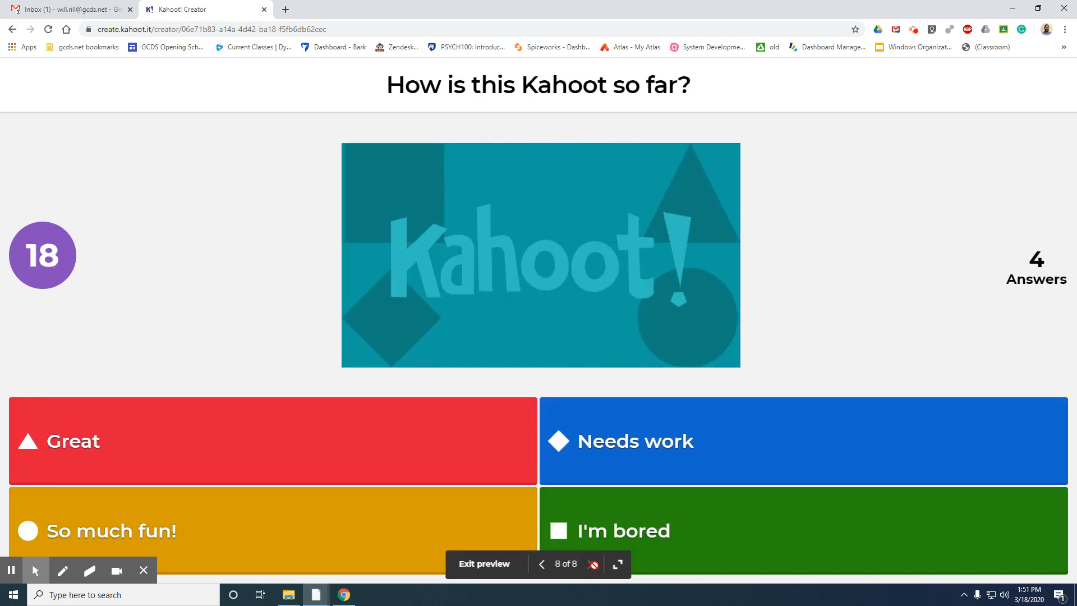
click(488, 564)
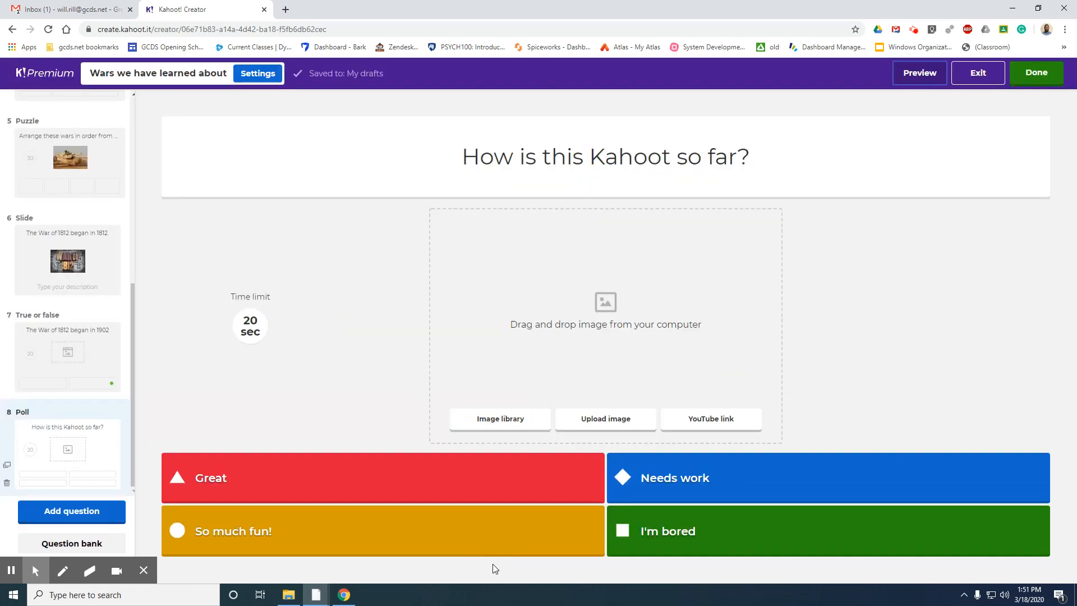
Step: Finish editing the kahoot "Wars we have learned about" and complete it without testing or sharing it
right_click(1035, 75)
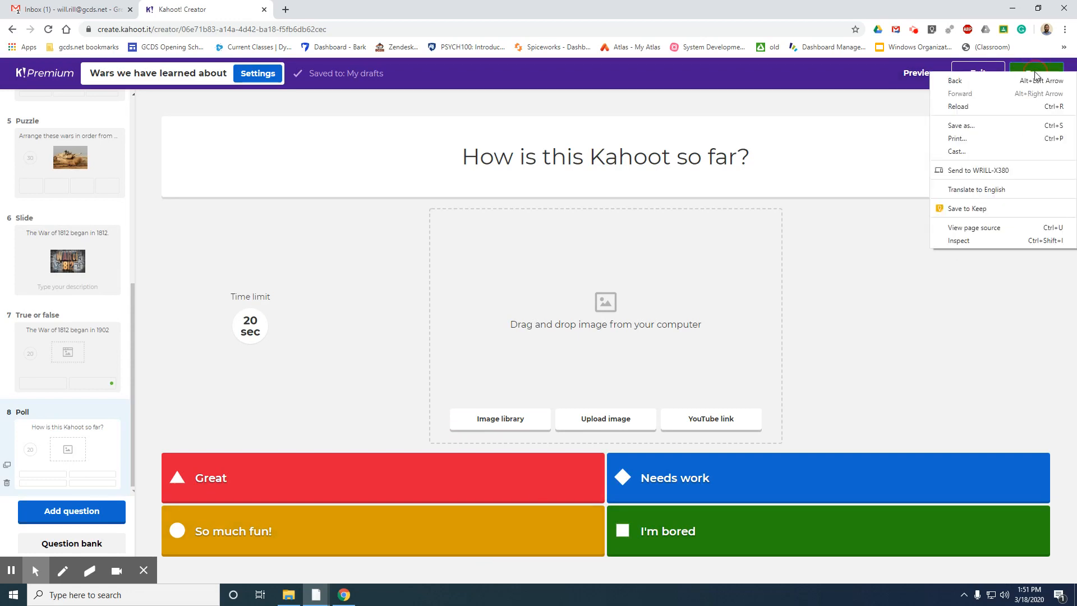
click(916, 133)
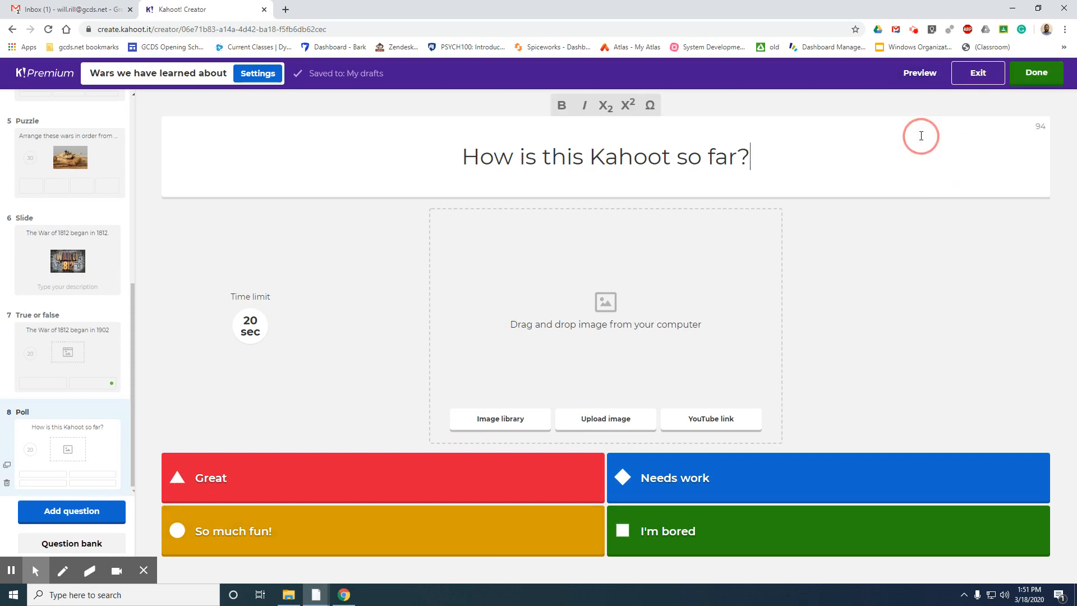
click(1037, 75)
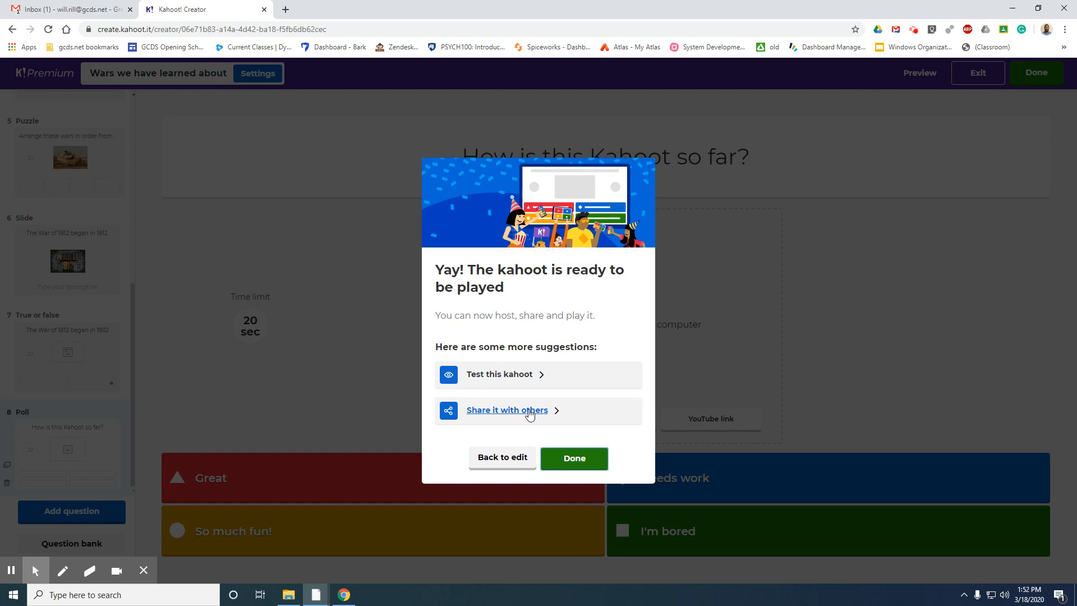
click(578, 462)
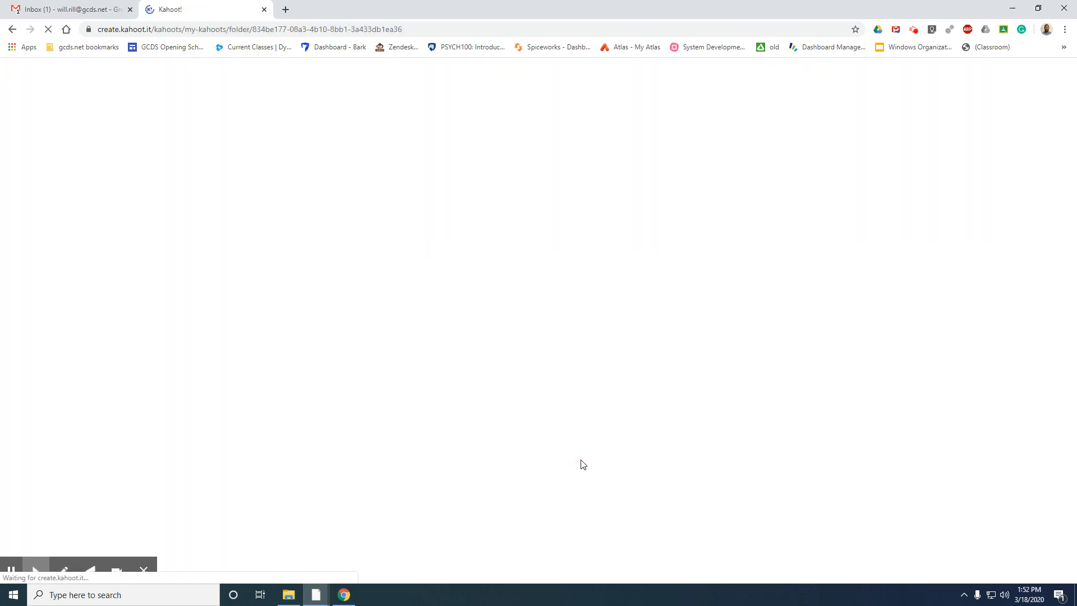